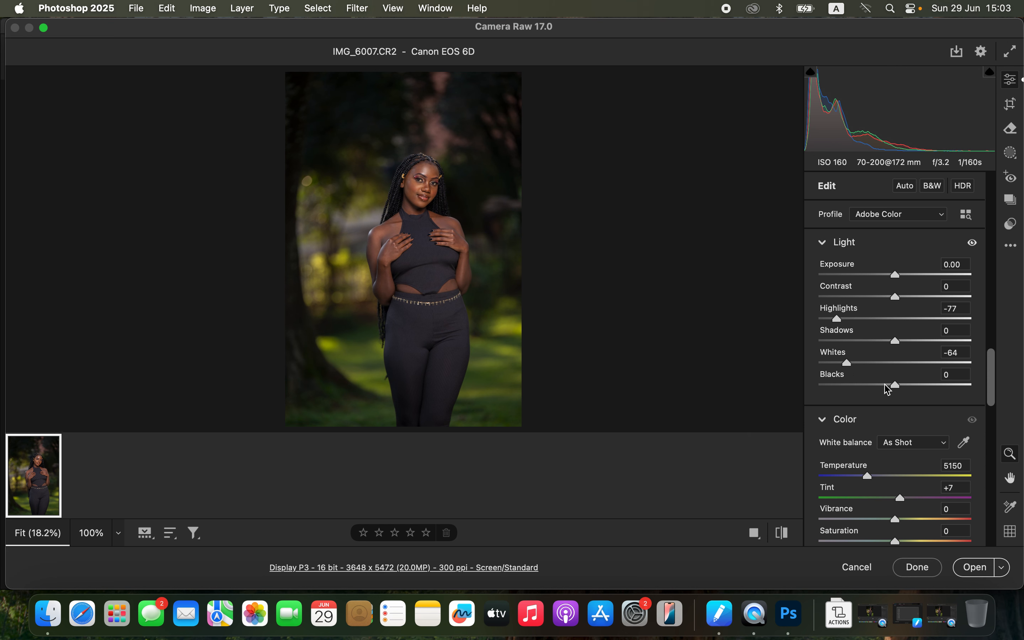
Step: Adjust the Light sliders to Shadows +69, Exposure +0.70 and Highlights -83
{"action": "left_click_drag", "start_coordinate": [924, 344], "coordinate": [946, 336]}
{"action": "left_click_drag", "start_coordinate": [897, 303], "coordinate": [905, 274]}
{"action": "left_click_drag", "start_coordinate": [839, 324], "coordinate": [832, 324]}
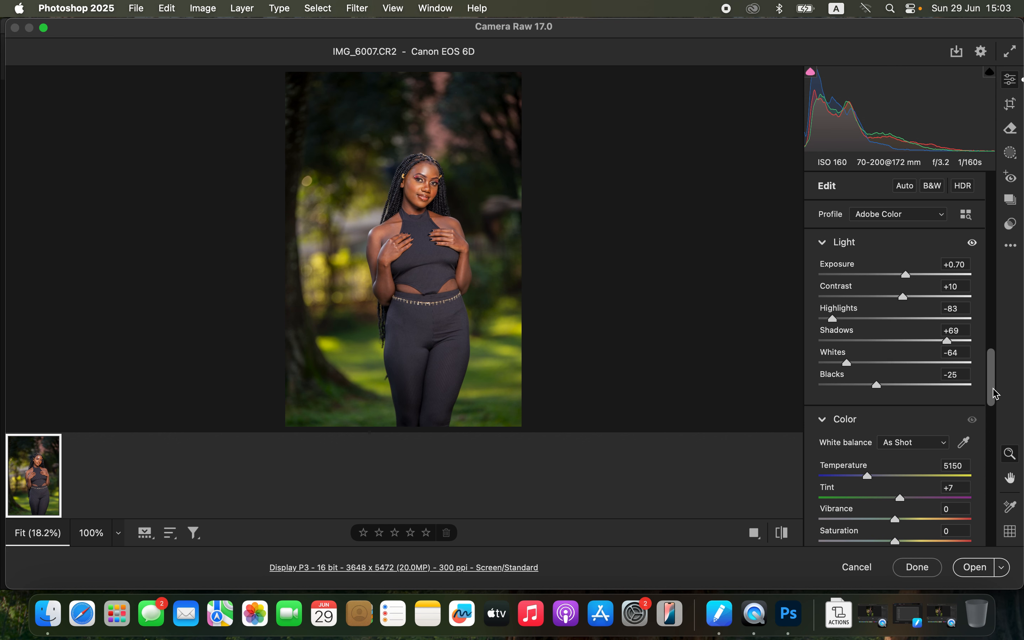
Step: Set the white balance Temperature to 5300
{"action": "left_click_drag", "start_coordinate": [995, 400], "coordinate": [995, 256]}
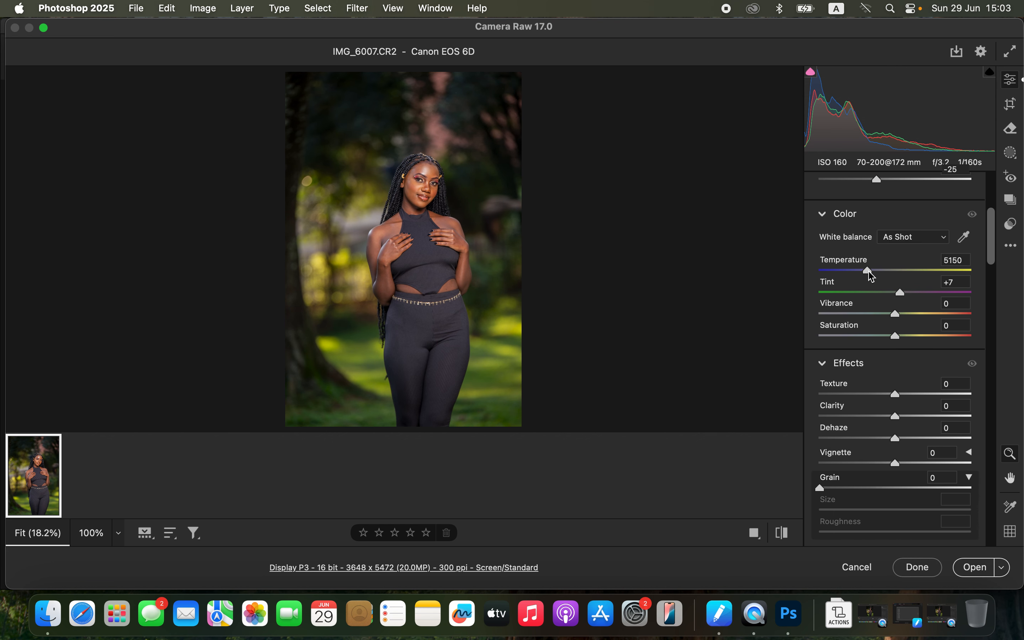
{"action": "left_click_drag", "start_coordinate": [872, 276], "coordinate": [876, 274]}
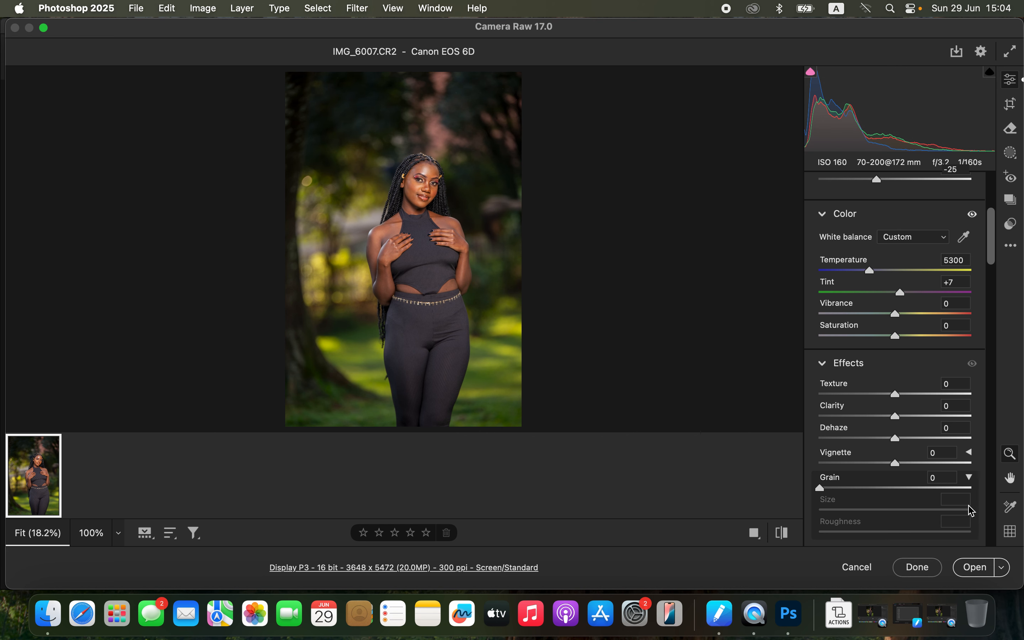
Step: Examine the HSL Hue, Saturation and Luminance tabs of the colour mixer
{"action": "left_click_drag", "start_coordinate": [991, 259], "coordinate": [999, 374]}
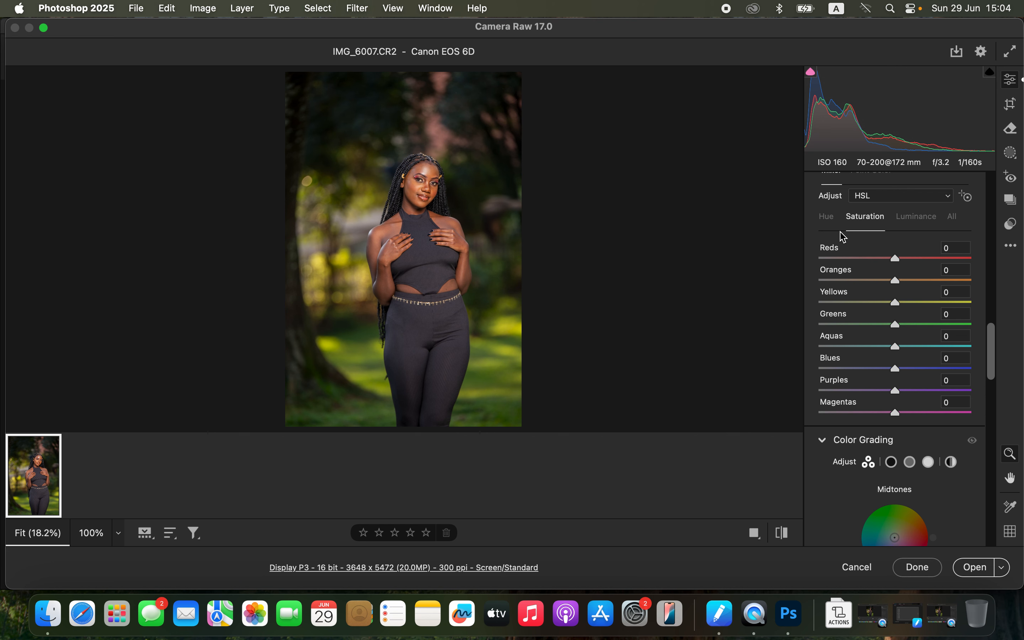
{"action": "left_click", "coordinate": [830, 220]}
{"action": "left_click", "coordinate": [865, 218]}
{"action": "left_click", "coordinate": [906, 220]}
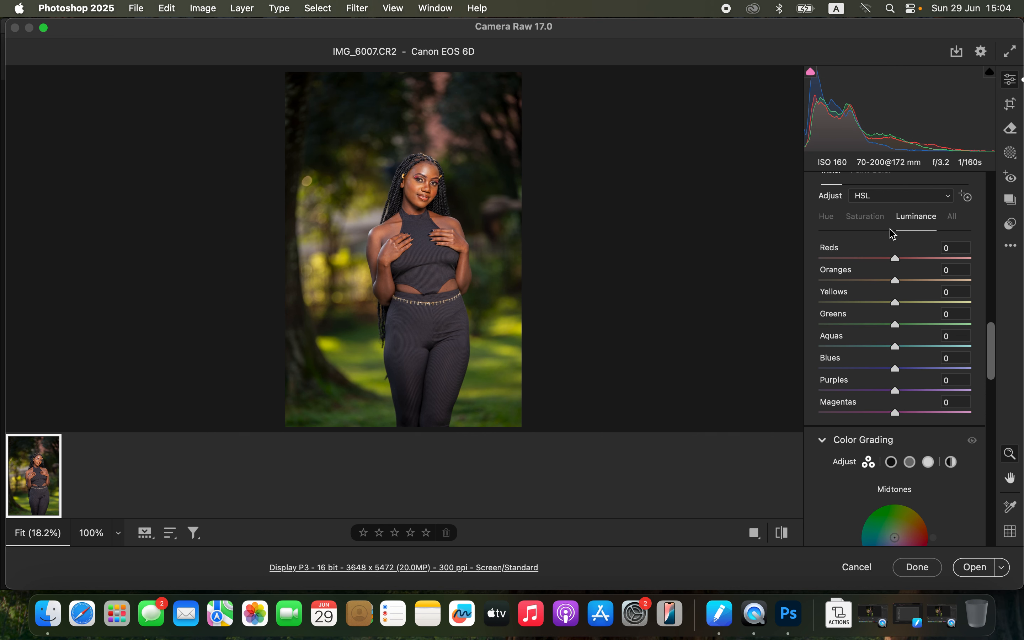
{"action": "left_click", "coordinate": [831, 221]}
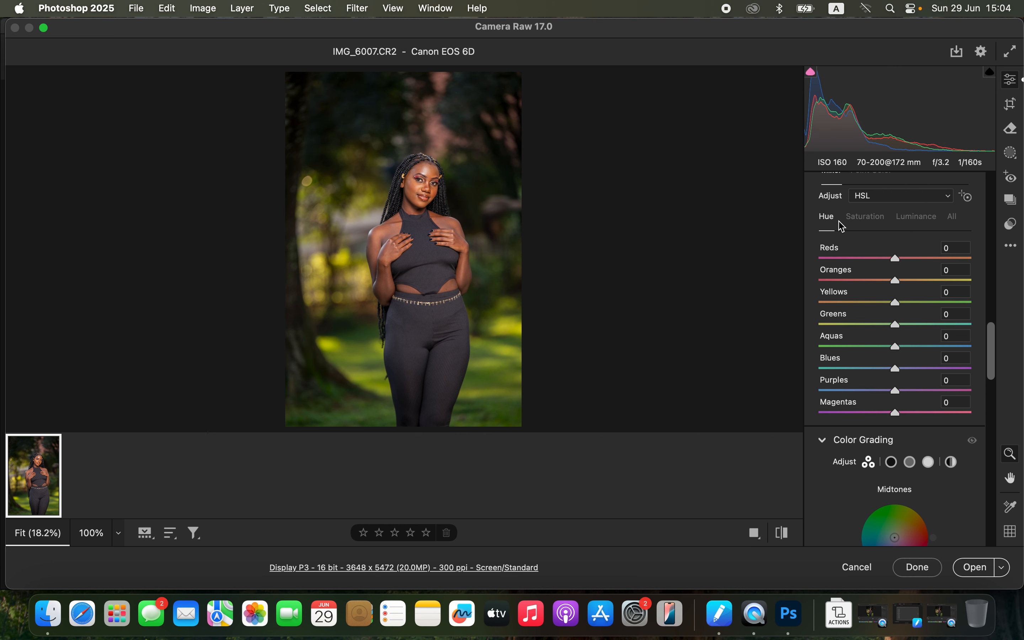
{"action": "left_click", "coordinate": [884, 222]}
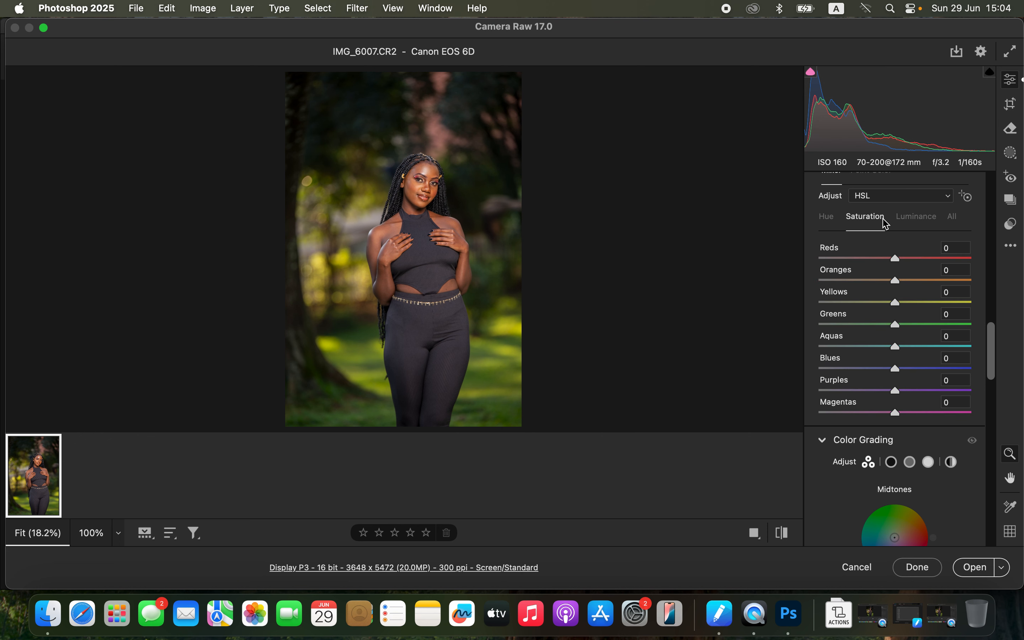
{"action": "left_click", "coordinate": [914, 218]}
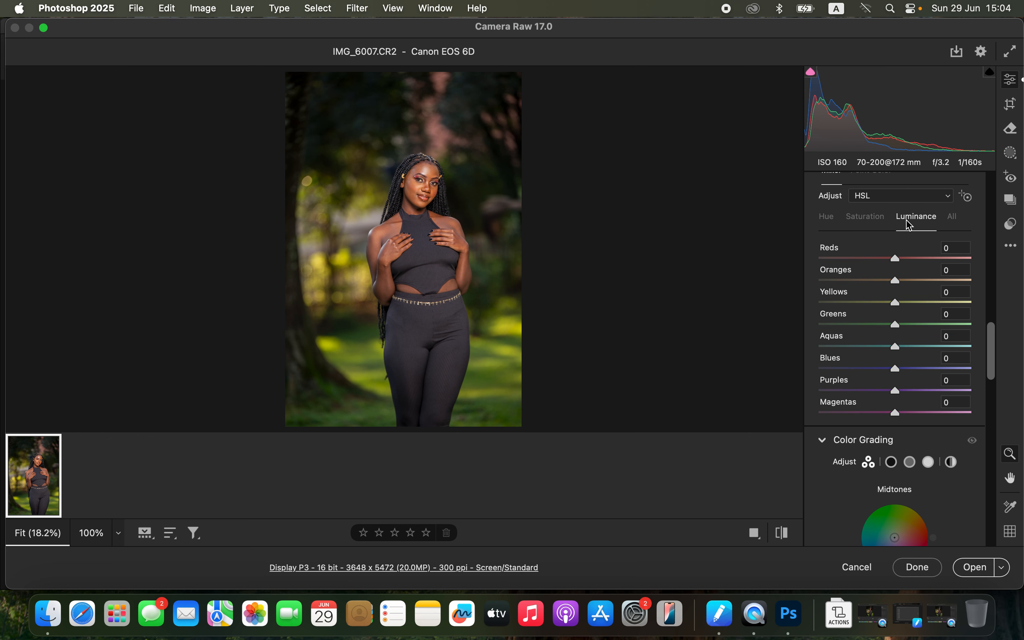
{"action": "left_click", "coordinate": [834, 220]}
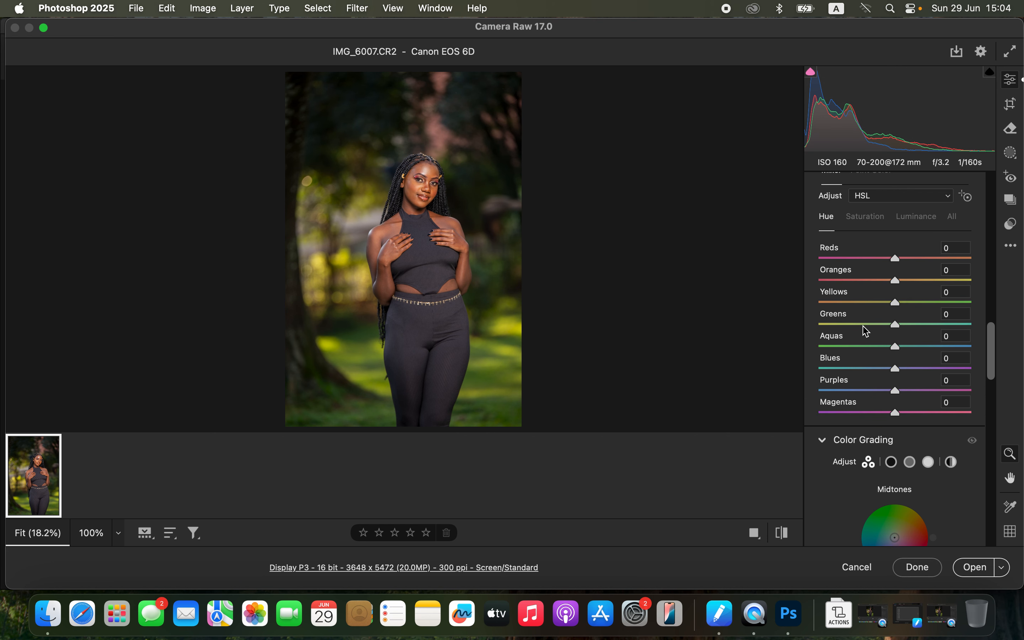
{"action": "mouse_move", "coordinate": [870, 326]}
{"action": "left_mouse_down"}
{"action": "mouse_move", "coordinate": [847, 325]}
{"action": "mouse_move", "coordinate": [955, 316]}
{"action": "mouse_move", "coordinate": [878, 305]}
{"action": "mouse_move", "coordinate": [951, 309]}
{"action": "mouse_move", "coordinate": [941, 302]}
{"action": "mouse_move", "coordinate": [953, 322]}
{"action": "mouse_move", "coordinate": [879, 326]}
{"action": "left_mouse_up"}
{"action": "left_click", "coordinate": [871, 224]}
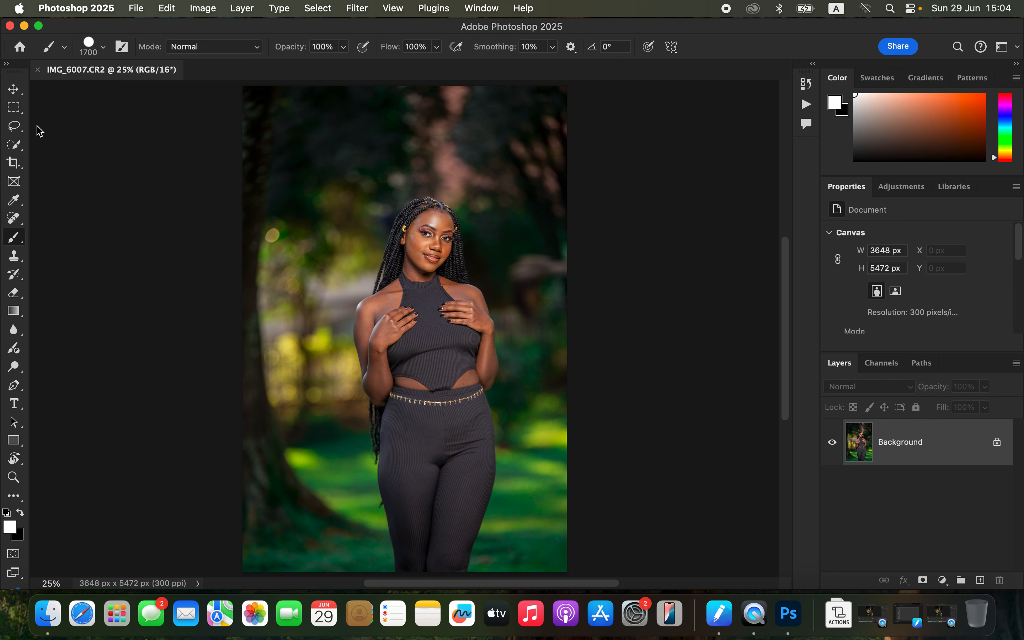
Step: Duplicate the Background layer twice
{"action": "left_click", "coordinate": [15, 127]}
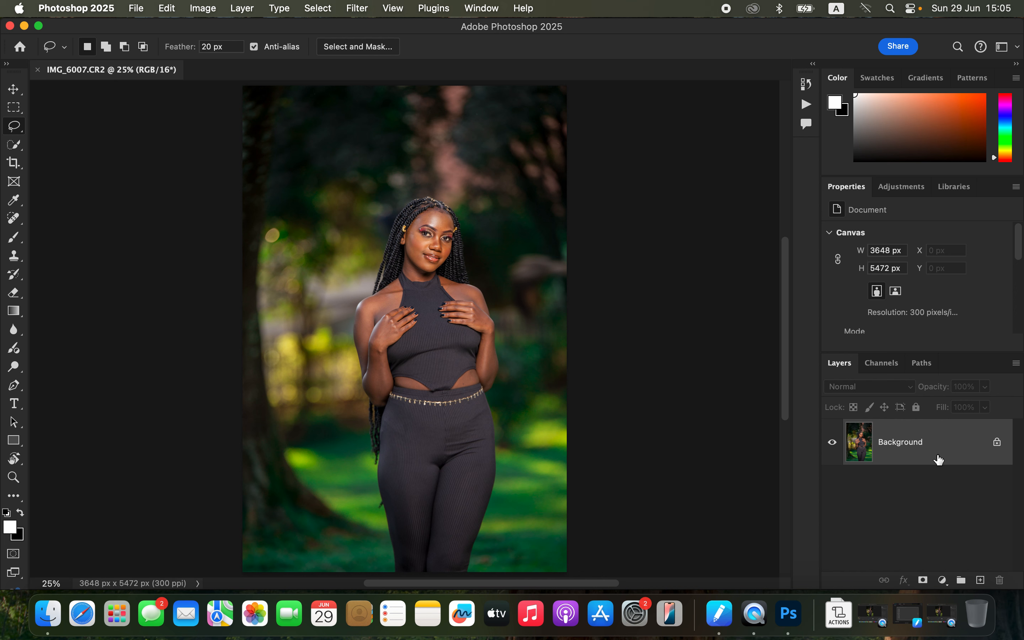
{"action": "left_click_drag", "start_coordinate": [943, 442], "coordinate": [981, 580]}
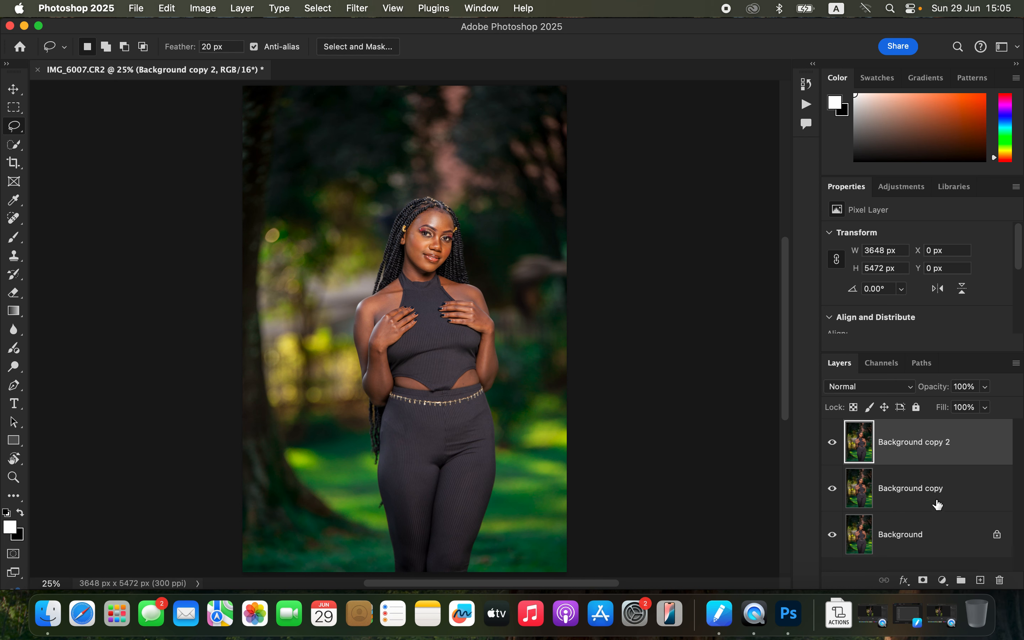
Step: Rename the Background copy layer as COLOR
{"action": "left_click_drag", "start_coordinate": [918, 491], "coordinate": [918, 491]}
{"action": "double_click", "coordinate": [918, 490]}
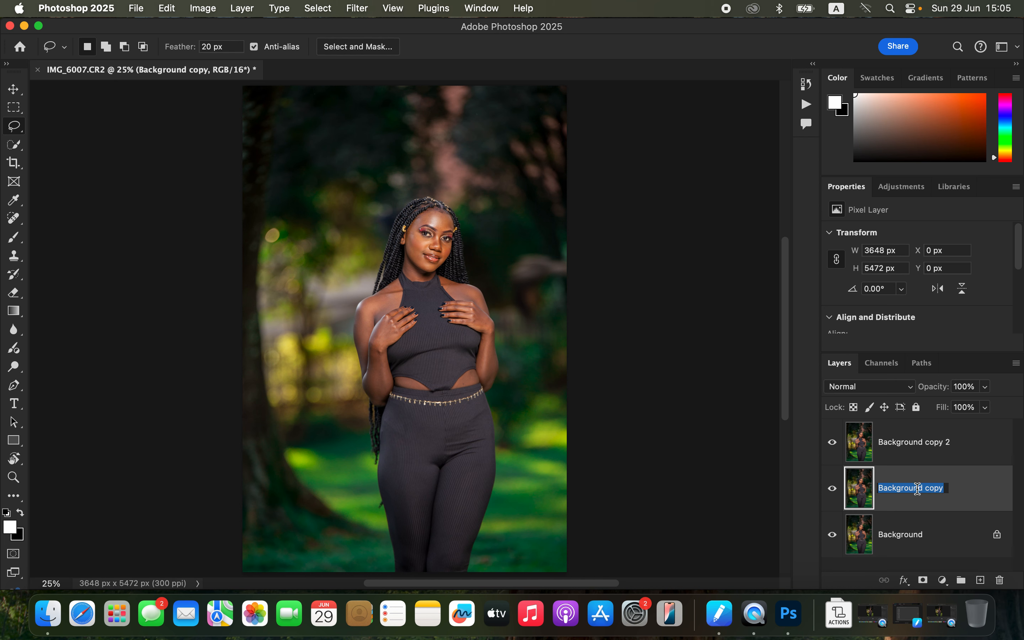
{"action": "key", "text": "Caps_Lock"}
{"action": "type", "text": "COLOR"}
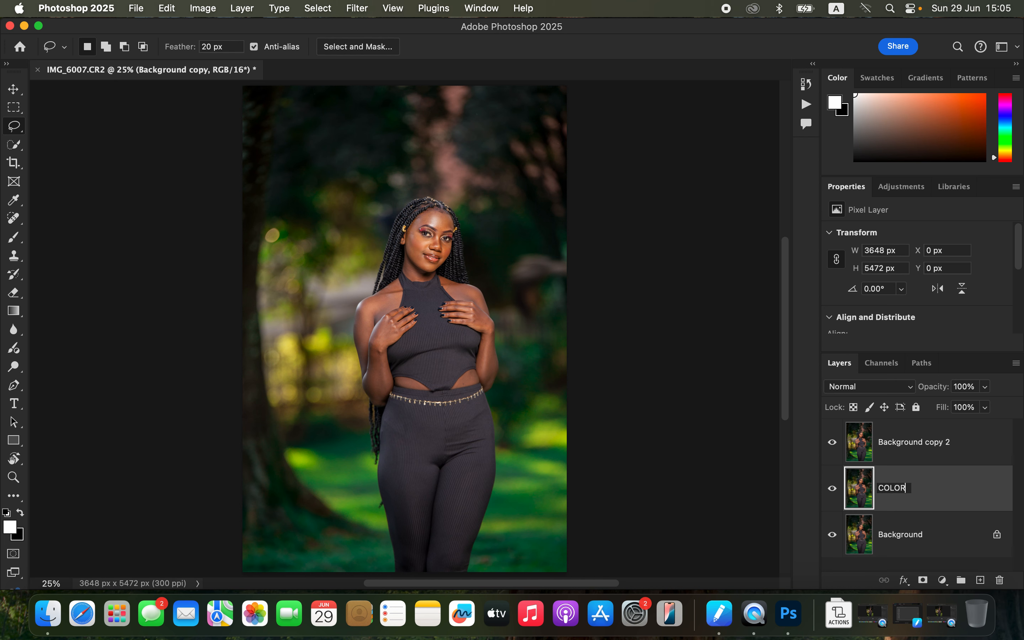
{"action": "key", "text": "Return"}
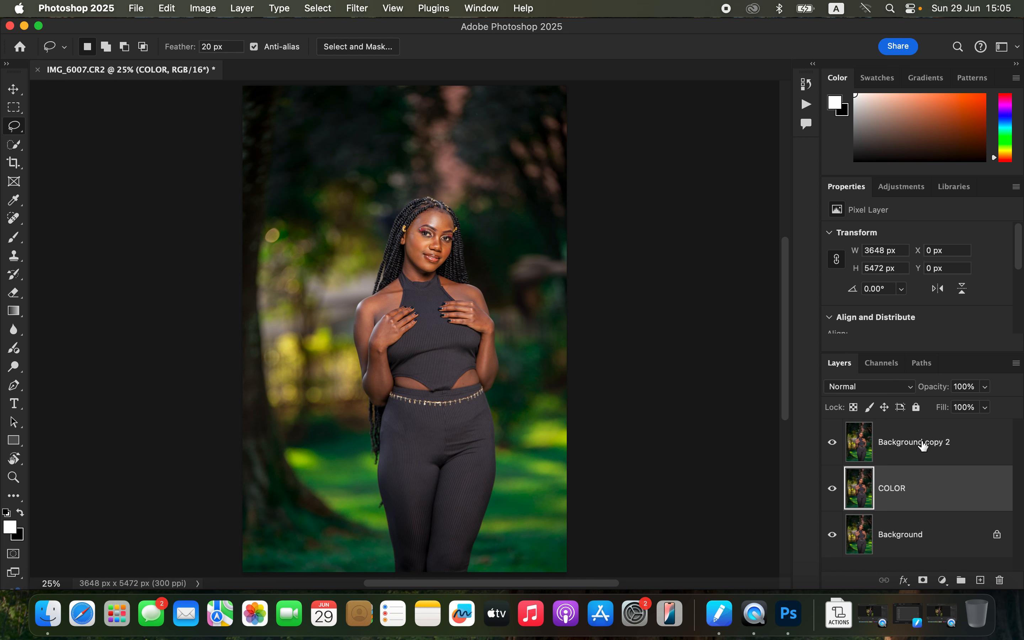
Step: Rename the Background copy 2 layer as TEXTURE
{"action": "double_click", "coordinate": [925, 446]}
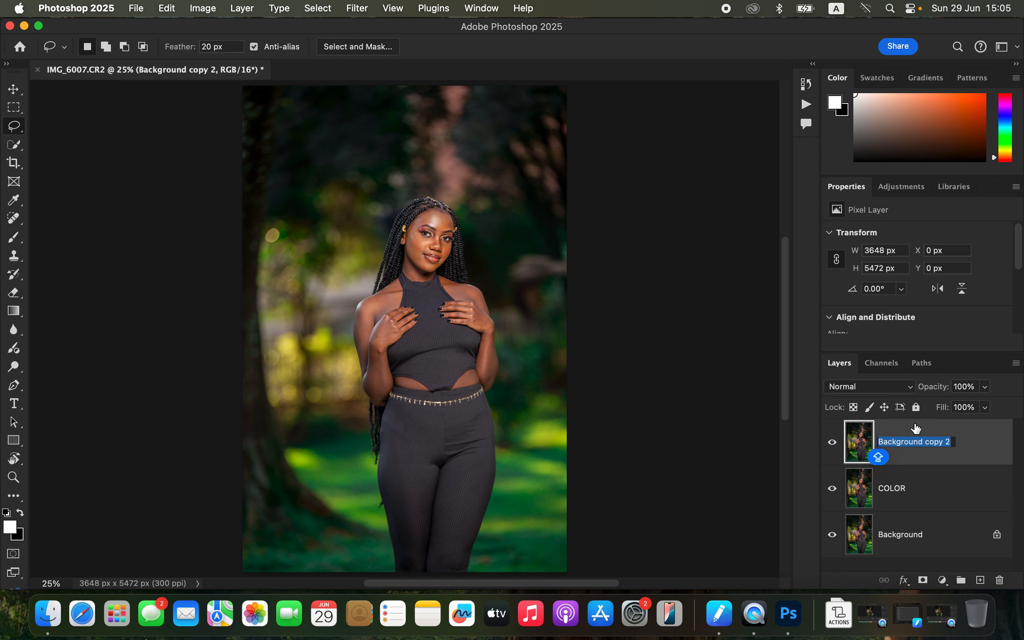
{"action": "type", "text": "TEXTURE"}
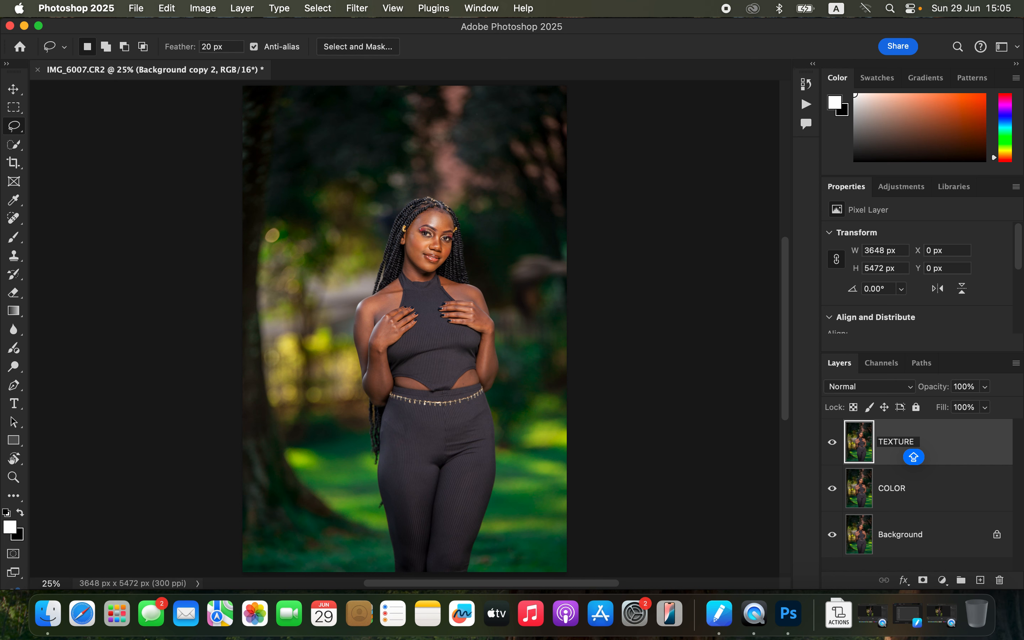
{"action": "key", "text": "Return"}
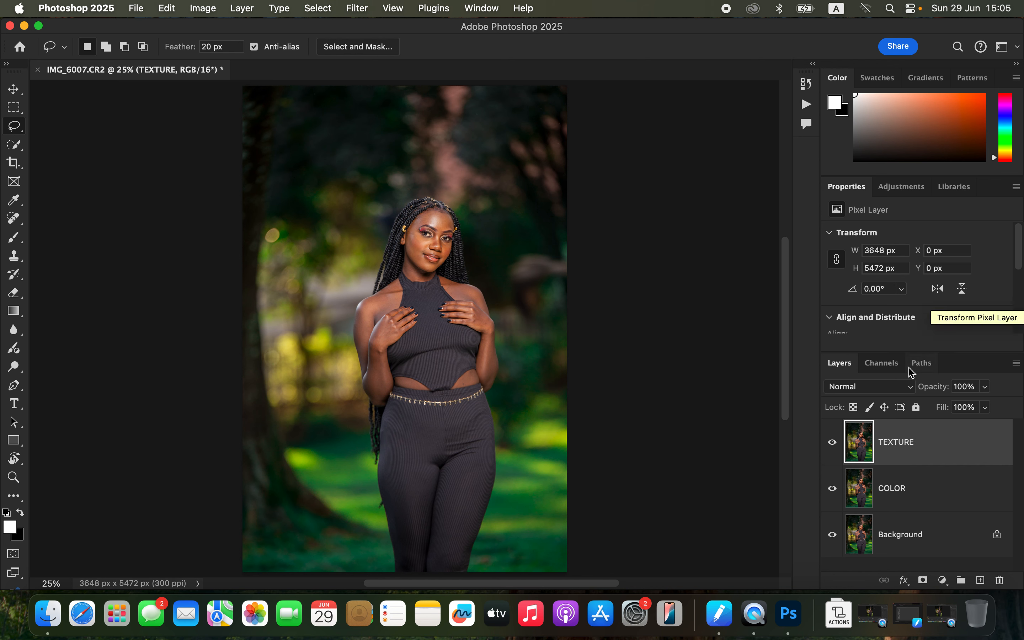
Step: Apply a Gaussian Blur with a 2.5 pixel radius to the COLOR layer
{"action": "left_click", "coordinate": [927, 497]}
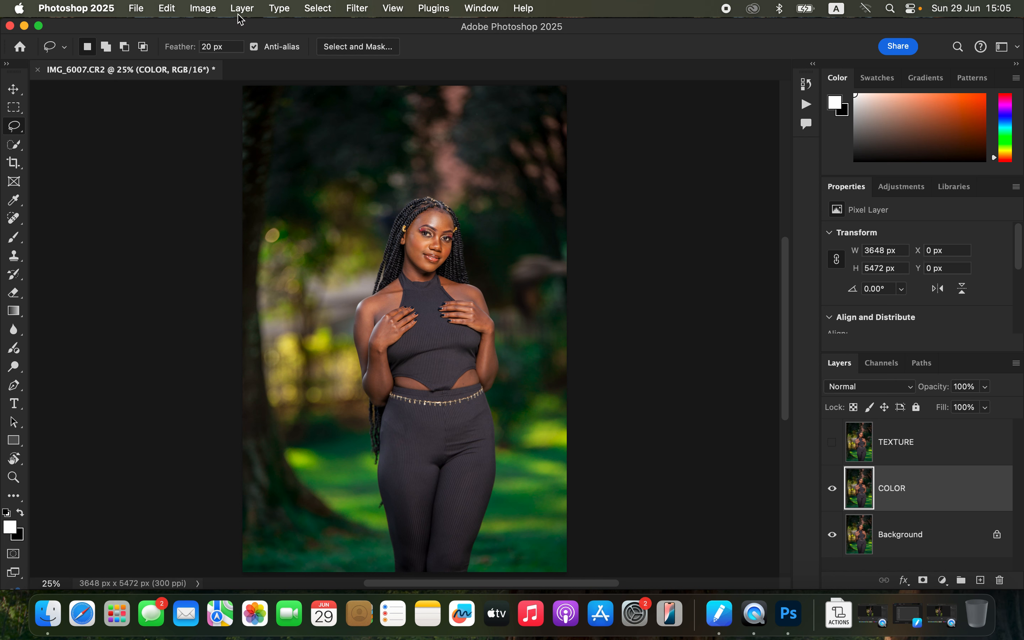
{"action": "left_click", "coordinate": [355, 9]}
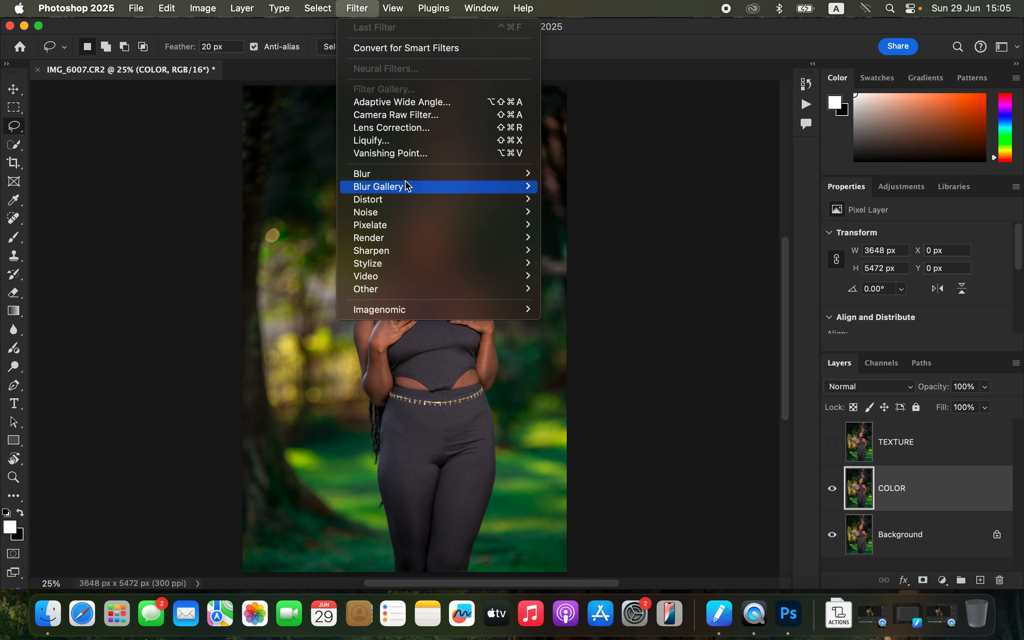
{"action": "mouse_move", "coordinate": [417, 180]}
{"action": "left_click", "coordinate": [623, 225]}
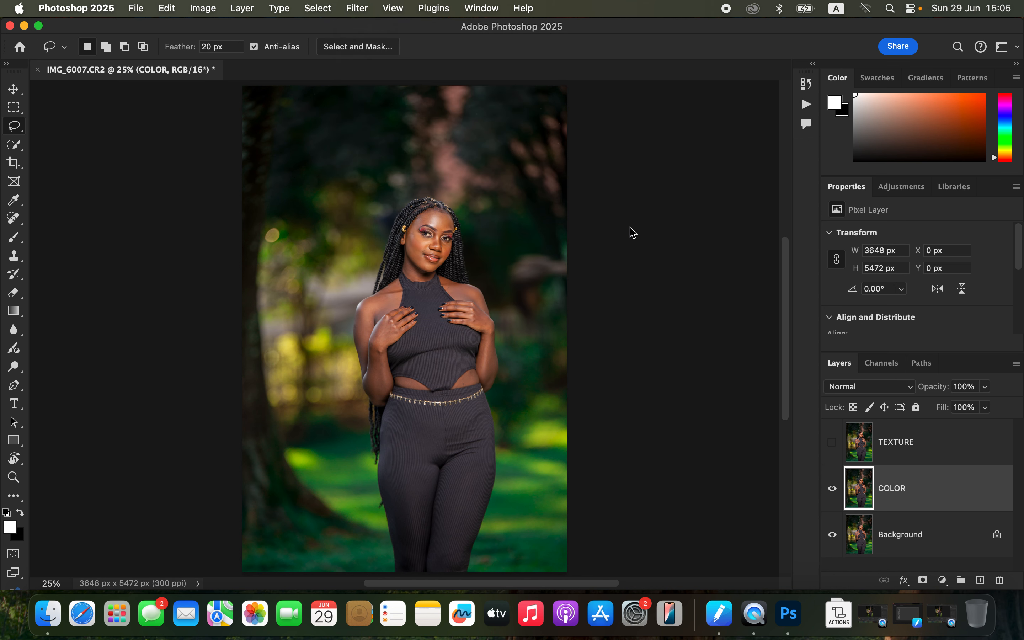
{"action": "left_click_drag", "start_coordinate": [668, 302], "coordinate": [647, 302]}
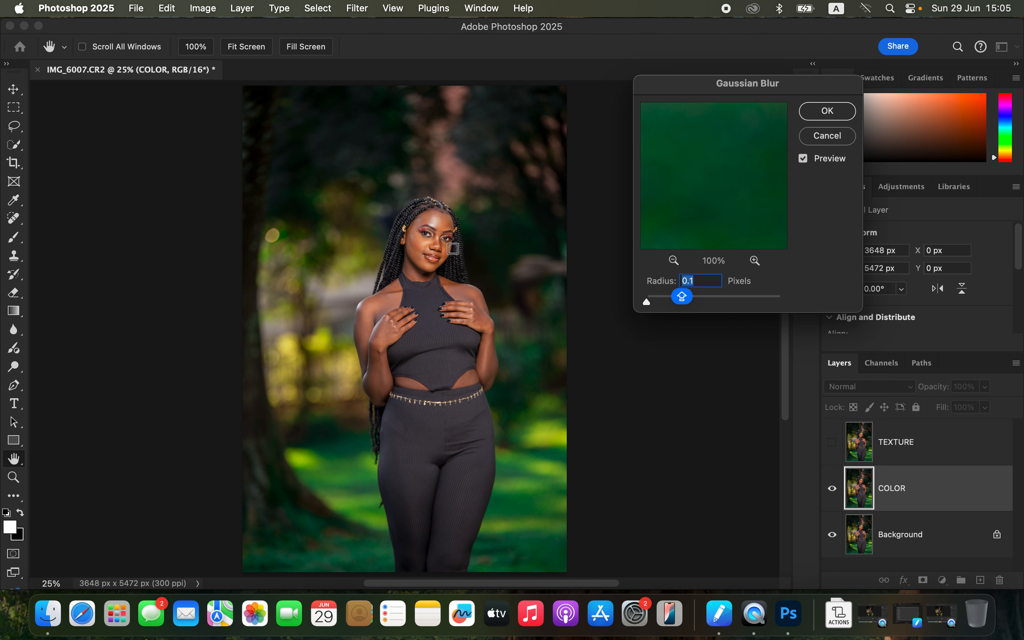
{"action": "left_click", "coordinate": [441, 229]}
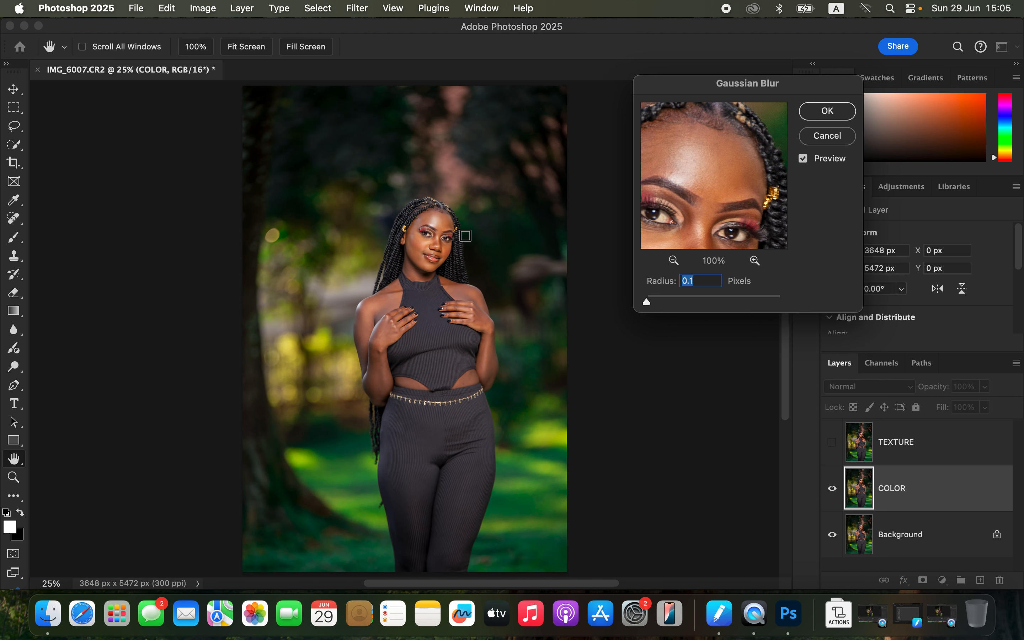
{"action": "left_click", "coordinate": [419, 239]}
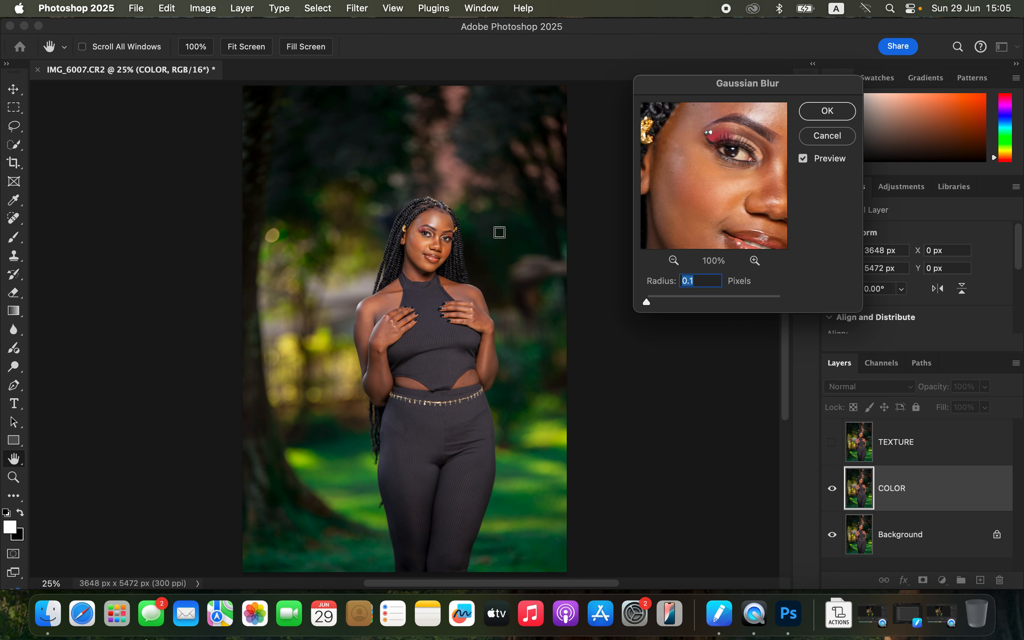
{"action": "left_click", "coordinate": [443, 220]}
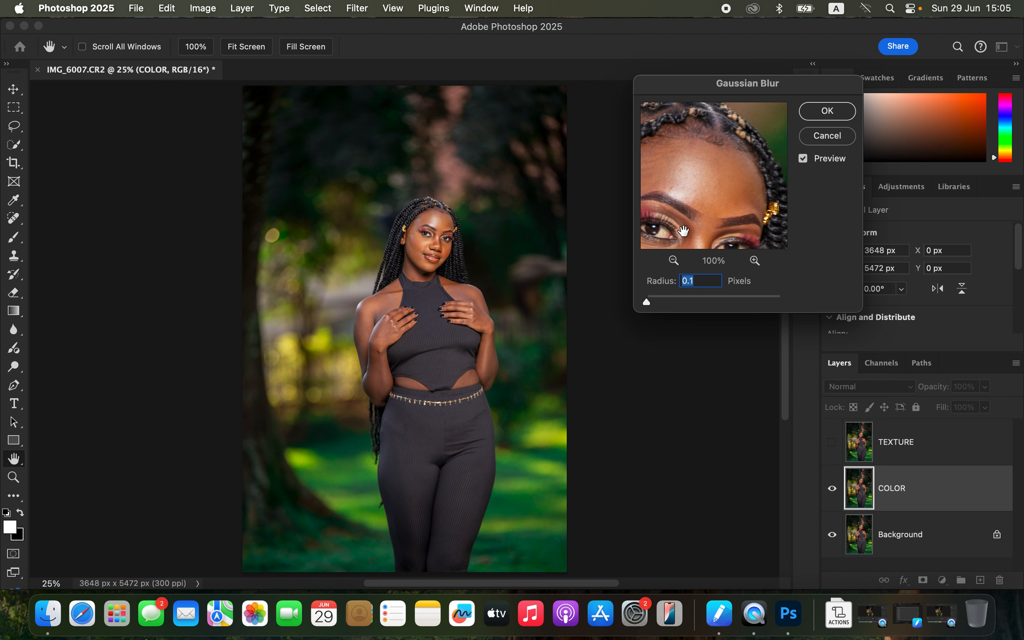
{"action": "left_click_drag", "start_coordinate": [648, 303], "coordinate": [665, 303]}
{"action": "mouse_move", "coordinate": [714, 212]}
{"action": "left_mouse_down"}
{"action": "mouse_move", "coordinate": [713, 154]}
{"action": "mouse_move", "coordinate": [719, 192]}
{"action": "mouse_move", "coordinate": [720, 183]}
{"action": "mouse_move", "coordinate": [695, 207]}
{"action": "mouse_move", "coordinate": [715, 193]}
{"action": "mouse_move", "coordinate": [702, 215]}
{"action": "left_mouse_up"}
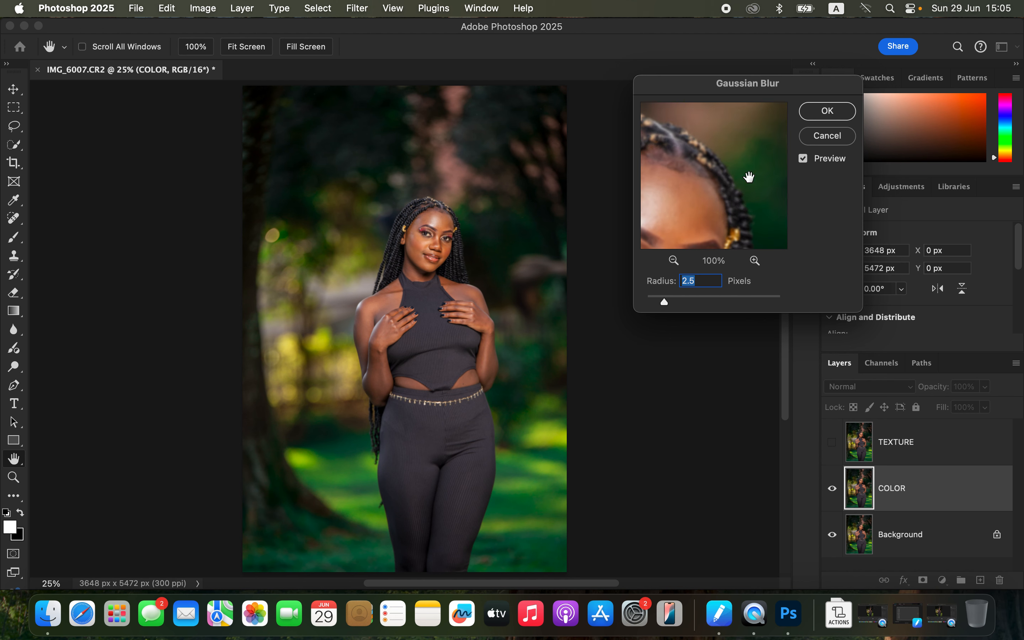
{"action": "left_click", "coordinate": [829, 113]}
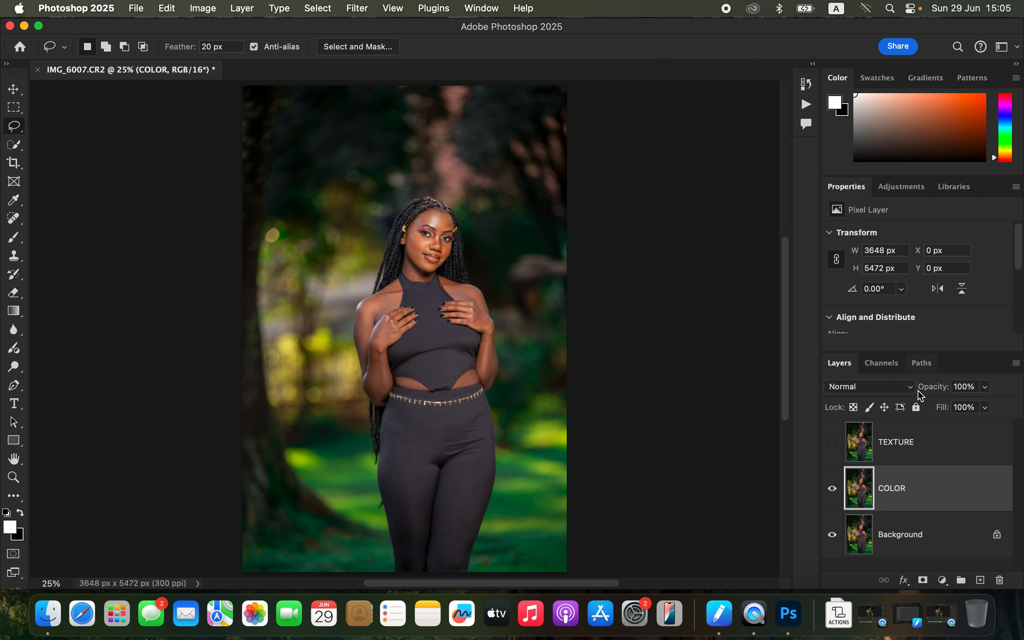
Step: Make the TEXTURE layer visible and apply the COLOR layer to it with Invert, Add blending, scale 2 and offset 0
{"action": "left_click", "coordinate": [917, 456]}
{"action": "left_click", "coordinate": [833, 448]}
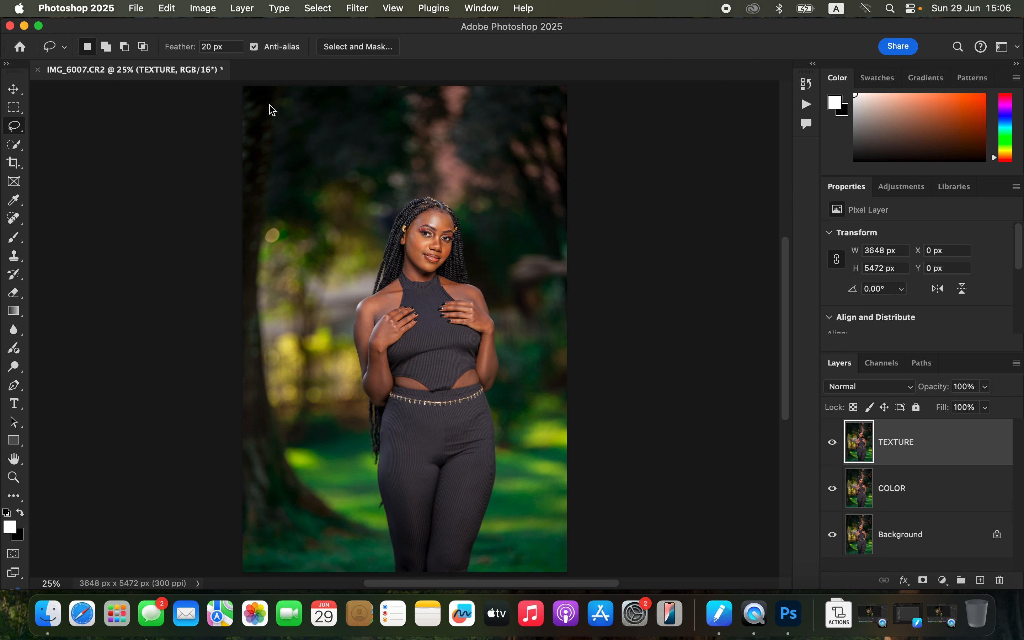
{"action": "left_click", "coordinate": [204, 8]}
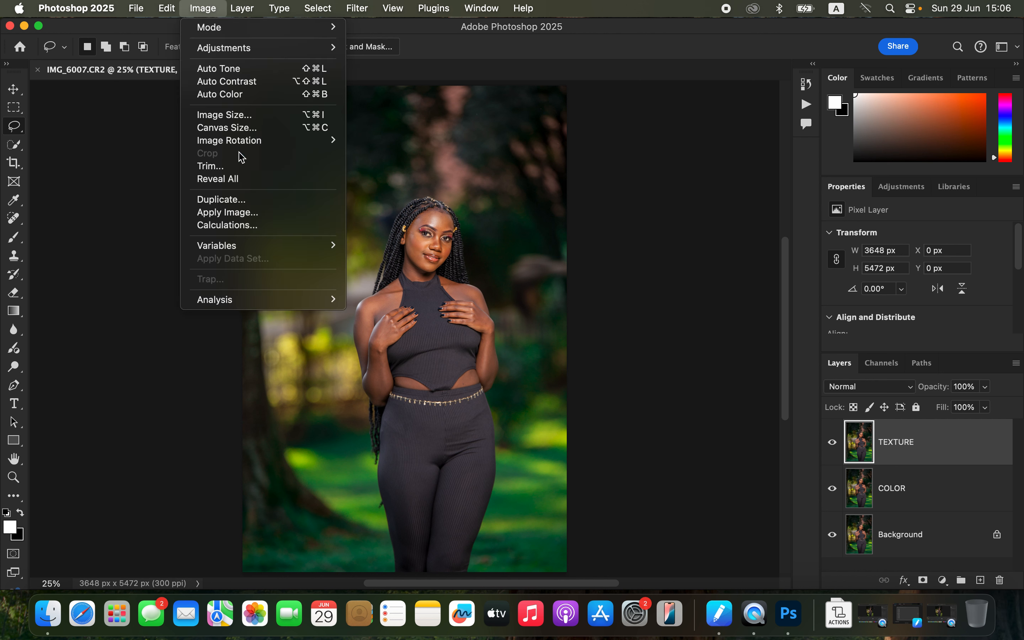
{"action": "left_click", "coordinate": [240, 212]}
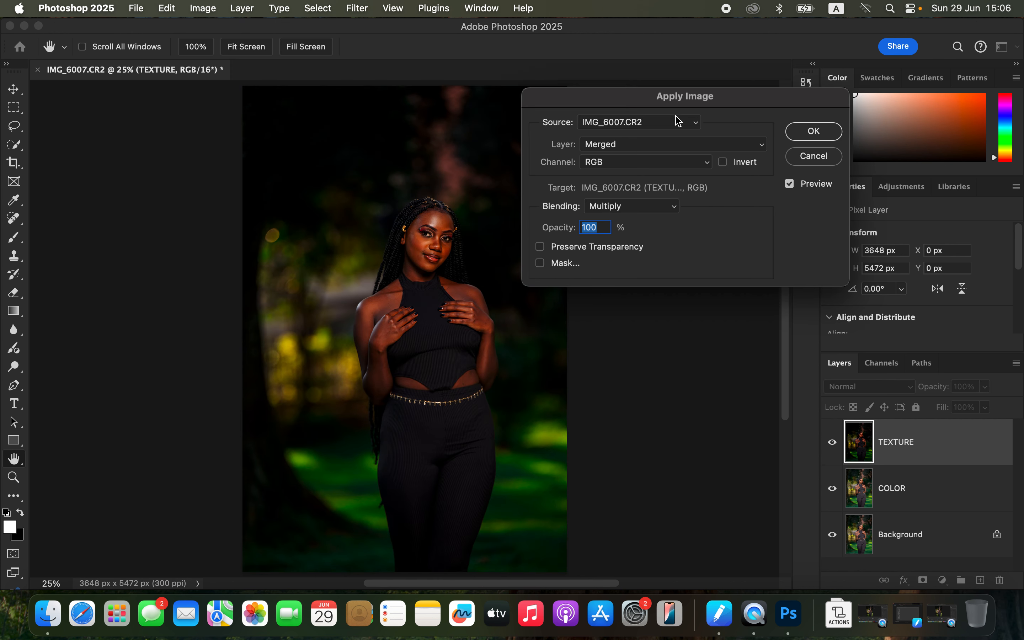
{"action": "left_click", "coordinate": [635, 144]}
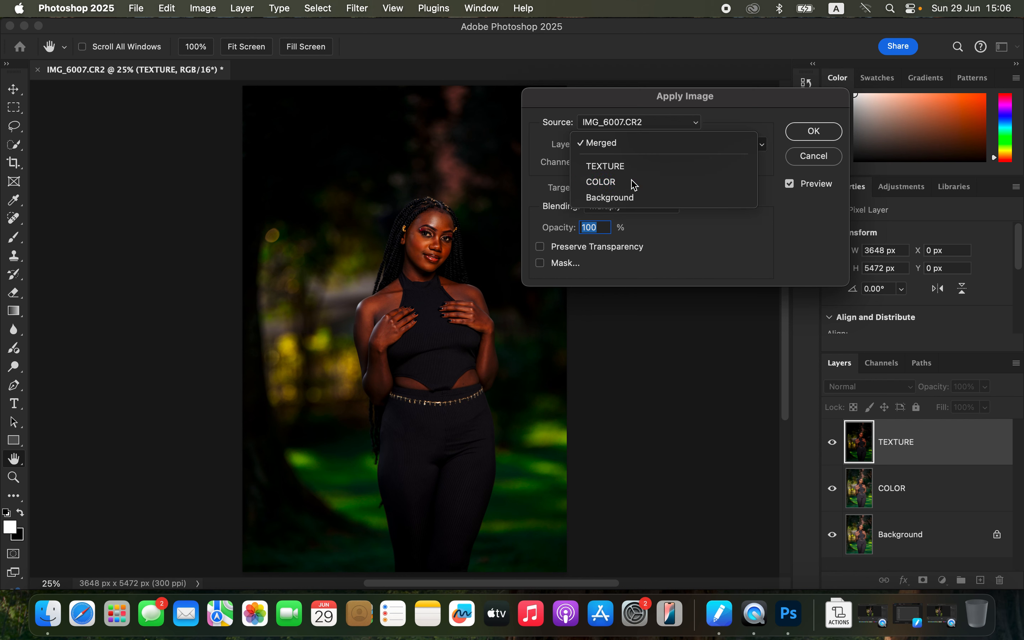
{"action": "left_click", "coordinate": [634, 183]}
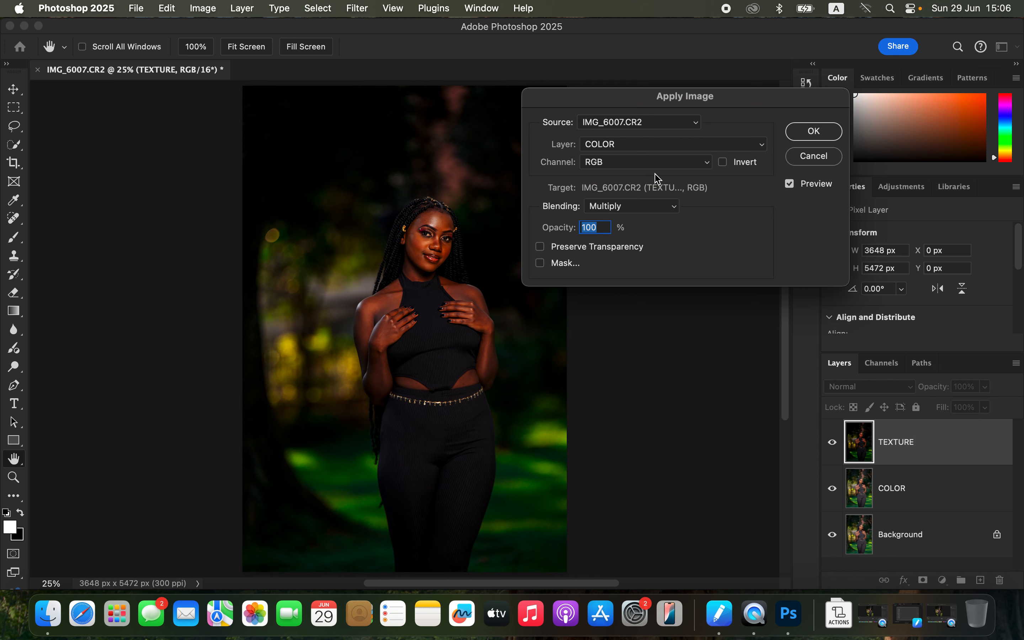
{"action": "left_click", "coordinate": [628, 210]}
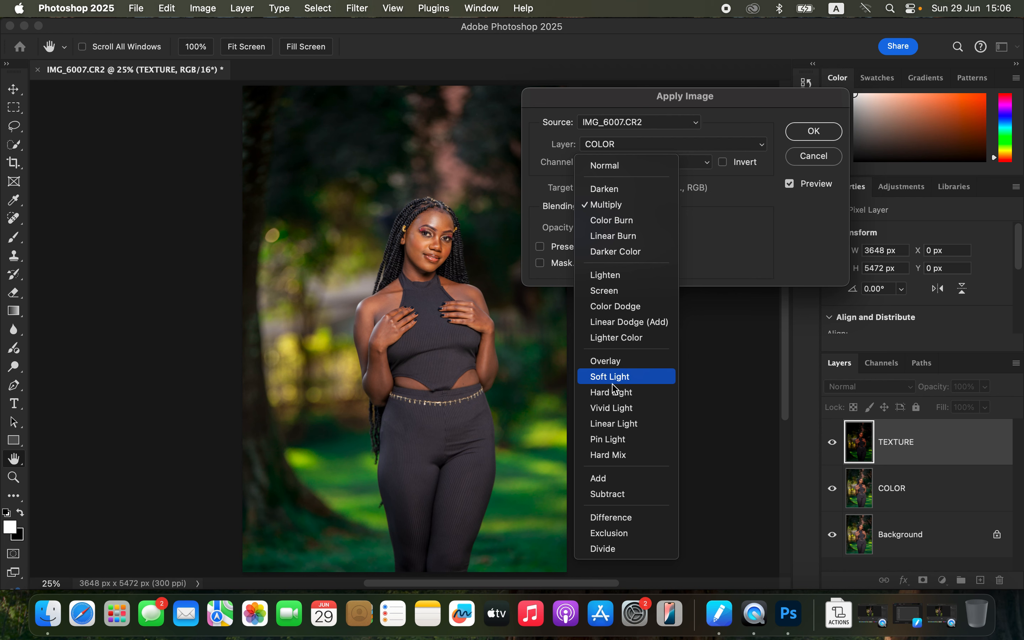
{"action": "left_click", "coordinate": [616, 485]}
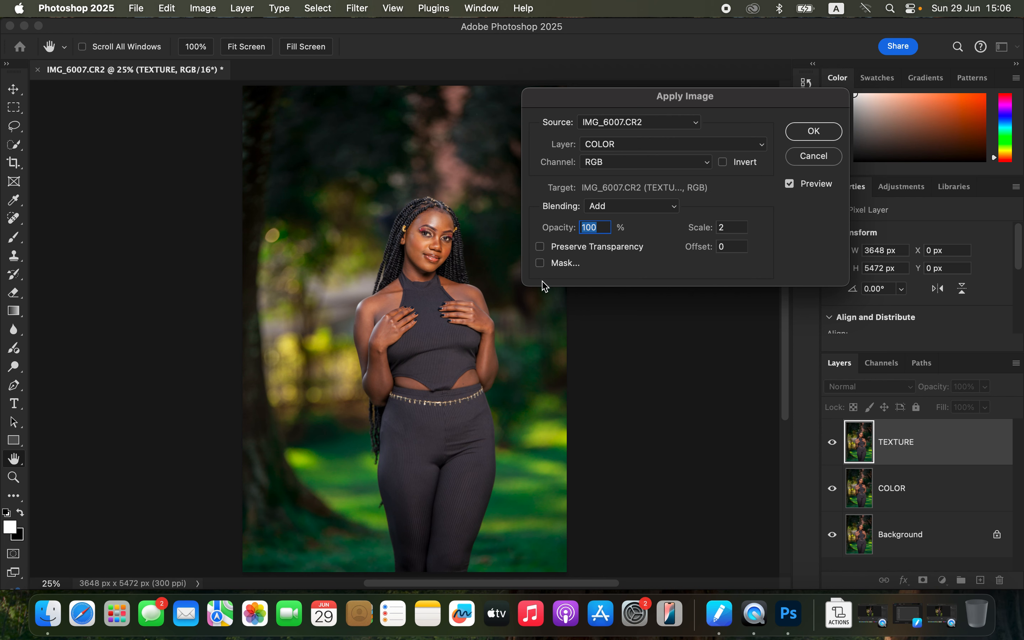
{"action": "left_click", "coordinate": [723, 162]}
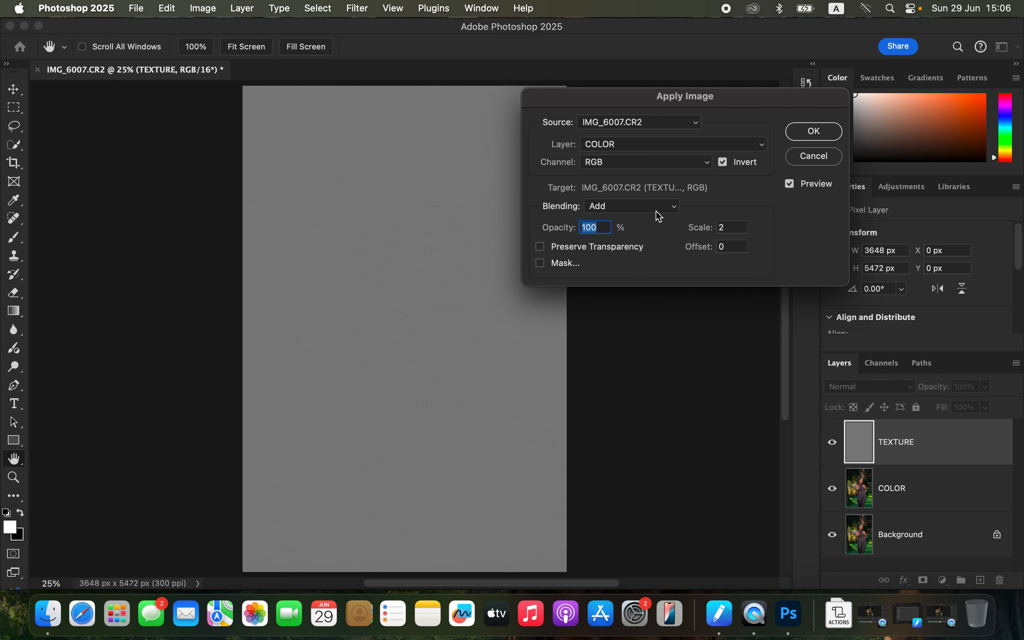
{"action": "left_click", "coordinate": [726, 166]}
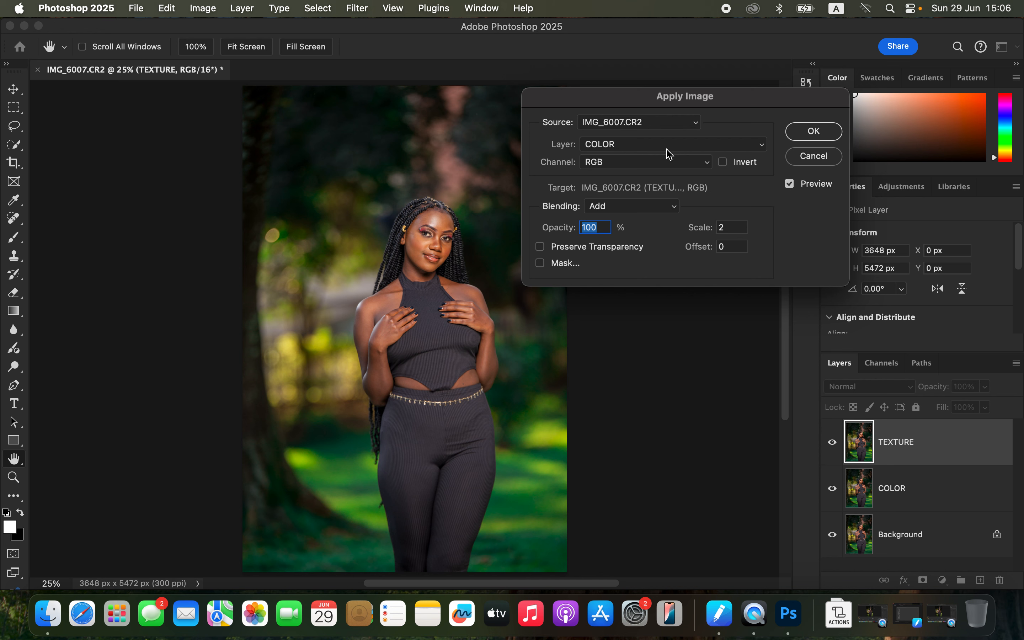
{"action": "left_click", "coordinate": [632, 208]}
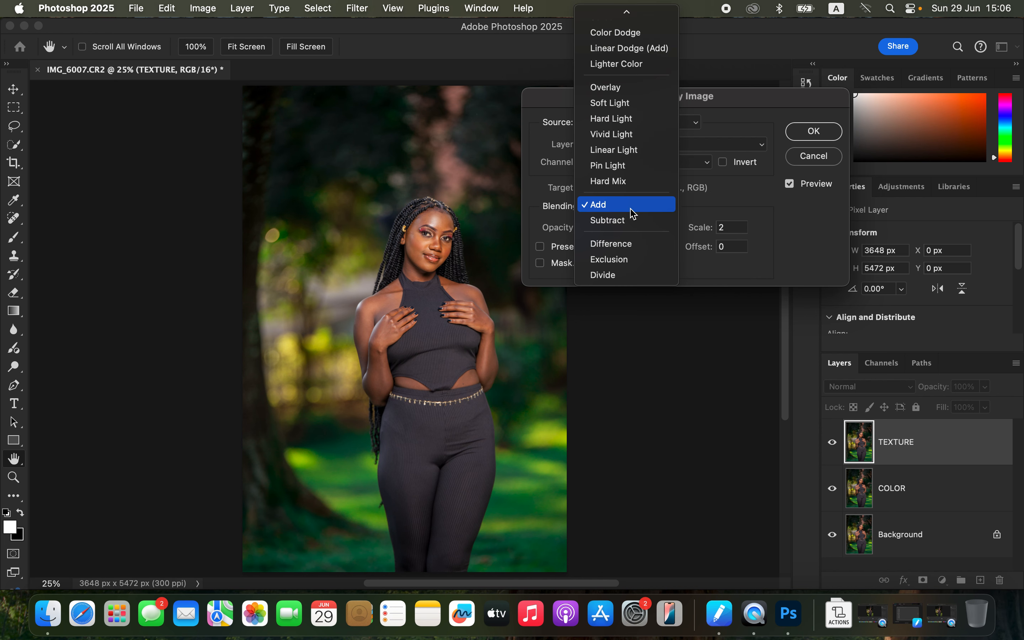
{"action": "left_click", "coordinate": [626, 220]}
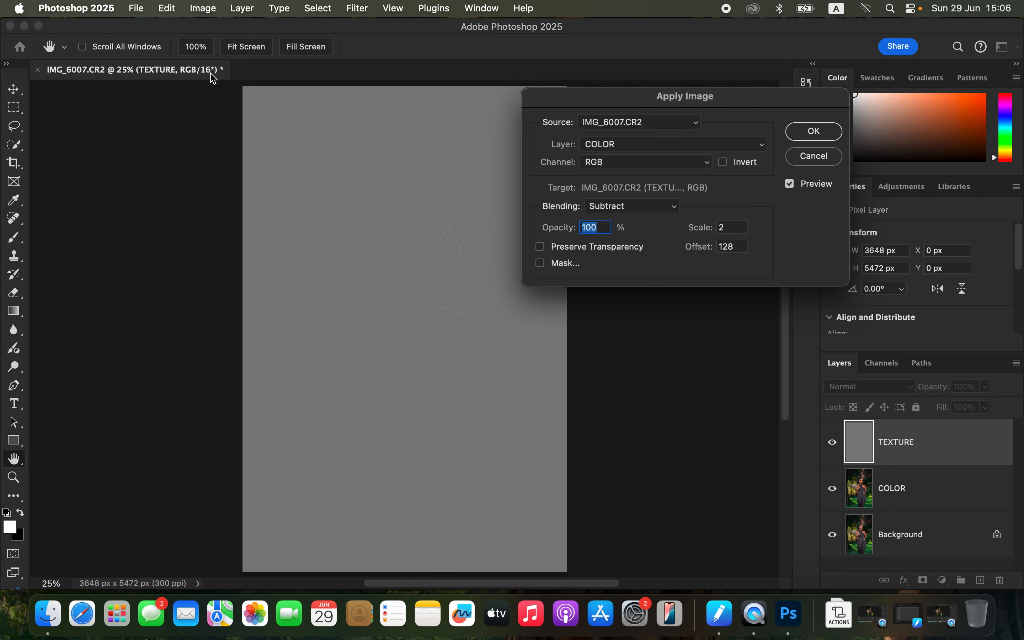
{"action": "left_click", "coordinate": [659, 202]}
{"action": "left_click", "coordinate": [647, 192]}
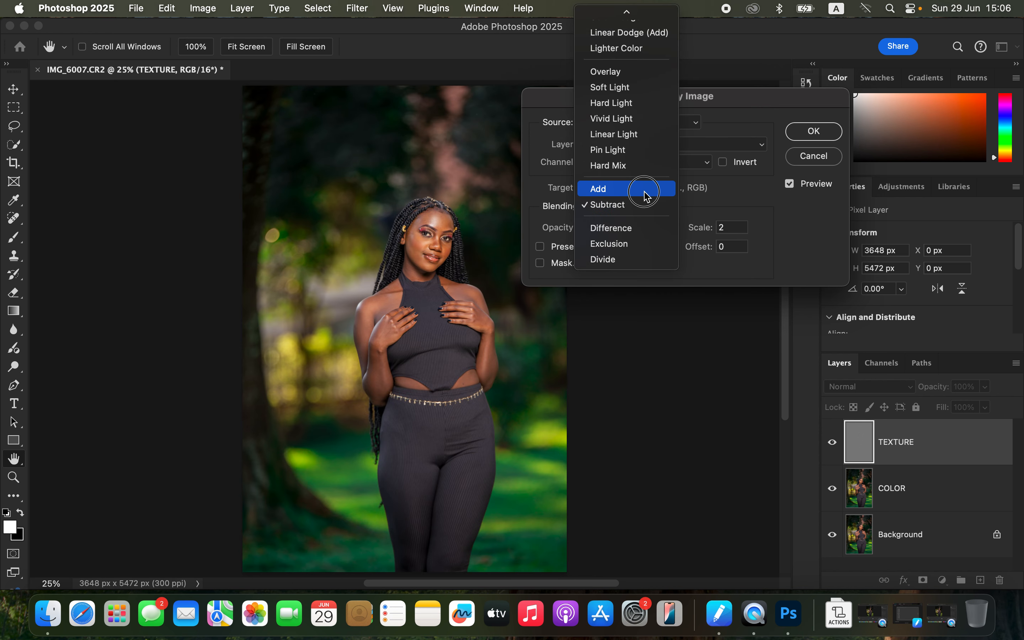
{"action": "left_click", "coordinate": [730, 165]}
{"action": "left_click", "coordinate": [814, 131]}
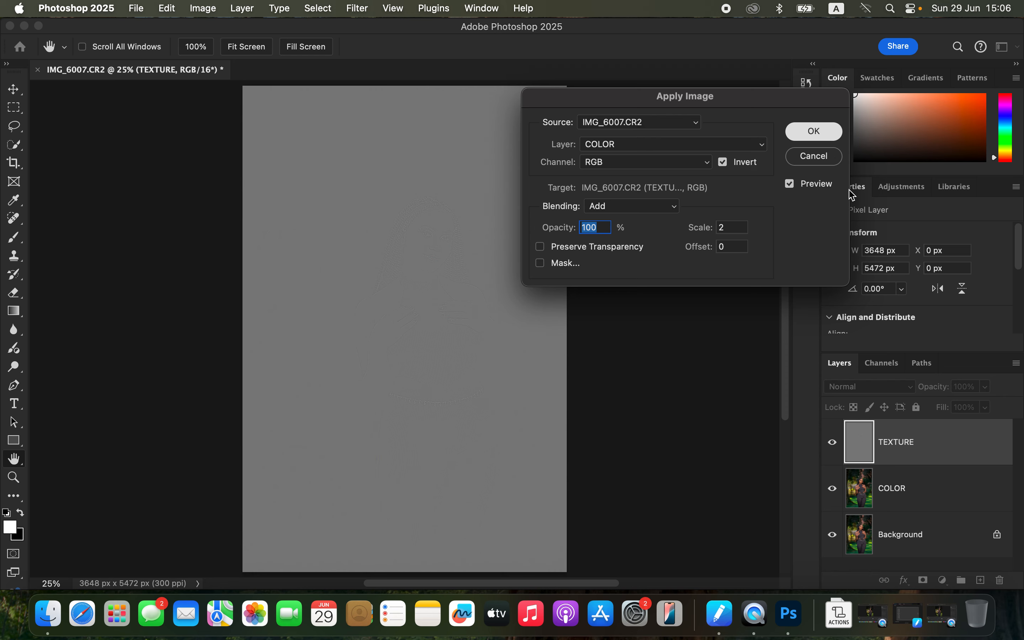
Step: Set the TEXTURE layer's blend mode to Linear Light
{"action": "left_click", "coordinate": [888, 386]}
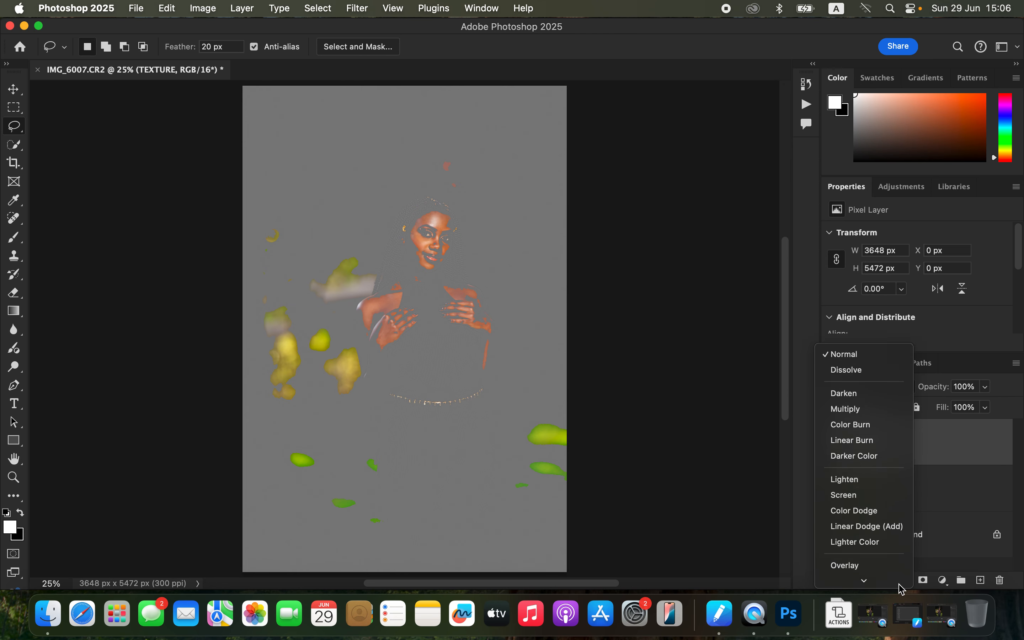
{"action": "left_click", "coordinate": [886, 472]}
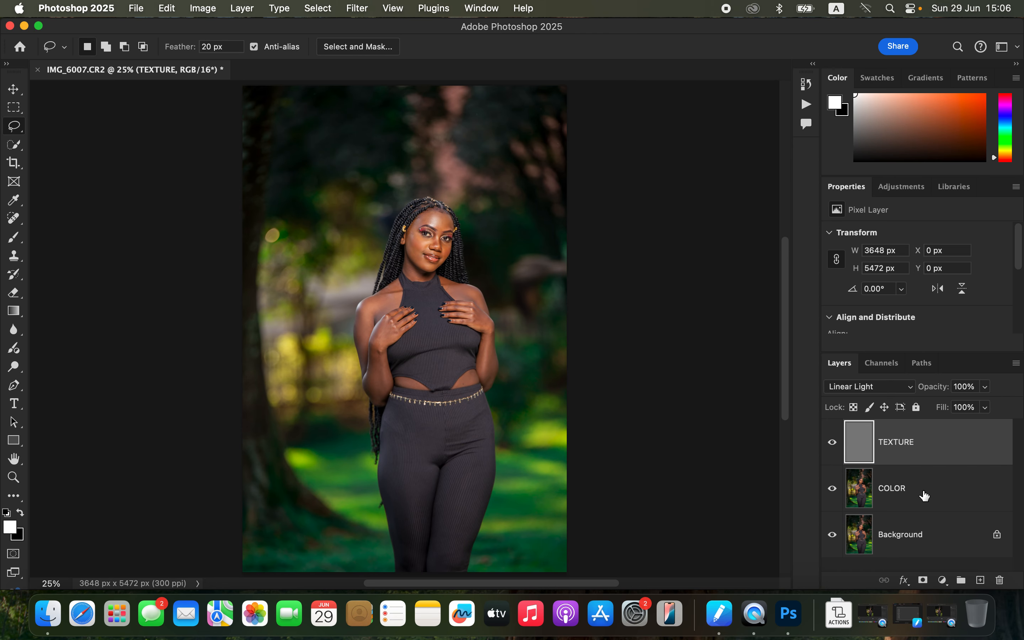
Step: Group the TEXTURE and COLOR layers together and name the group FREQ SEP
{"action": "left_click", "coordinate": [948, 491], "text": "shift"}
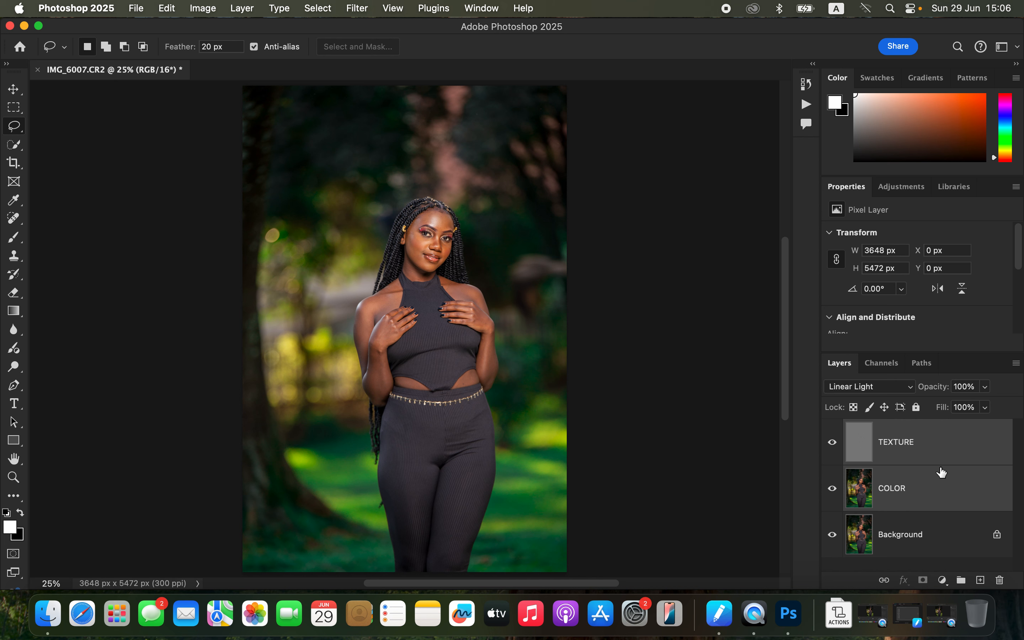
{"action": "left_click_drag", "start_coordinate": [959, 457], "coordinate": [963, 579]}
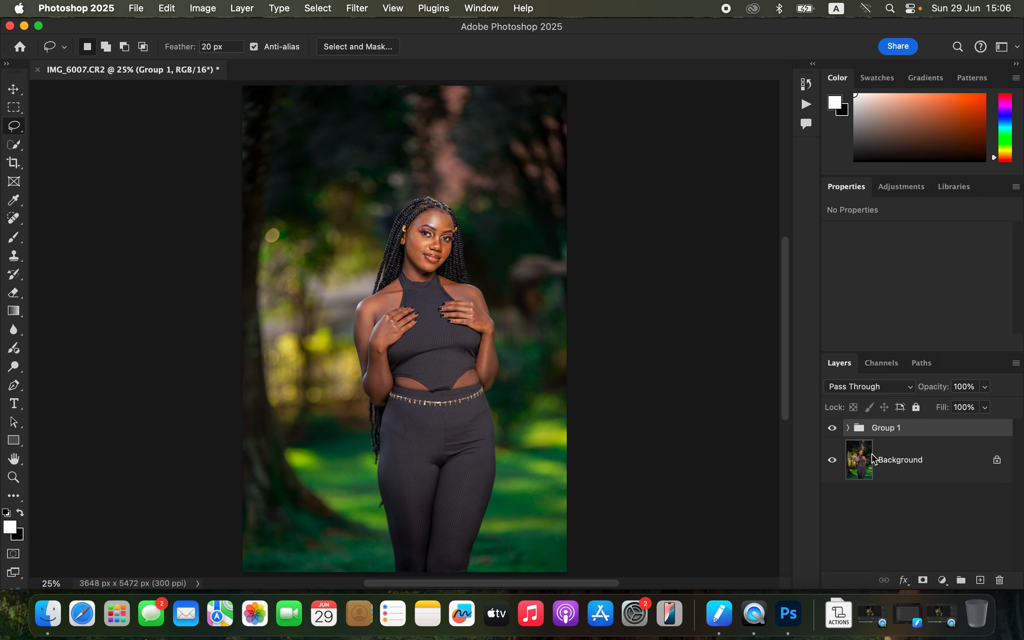
{"action": "double_click", "coordinate": [884, 428]}
{"action": "type", "text": "FREQ SEP"}
{"action": "key", "text": "Return"}
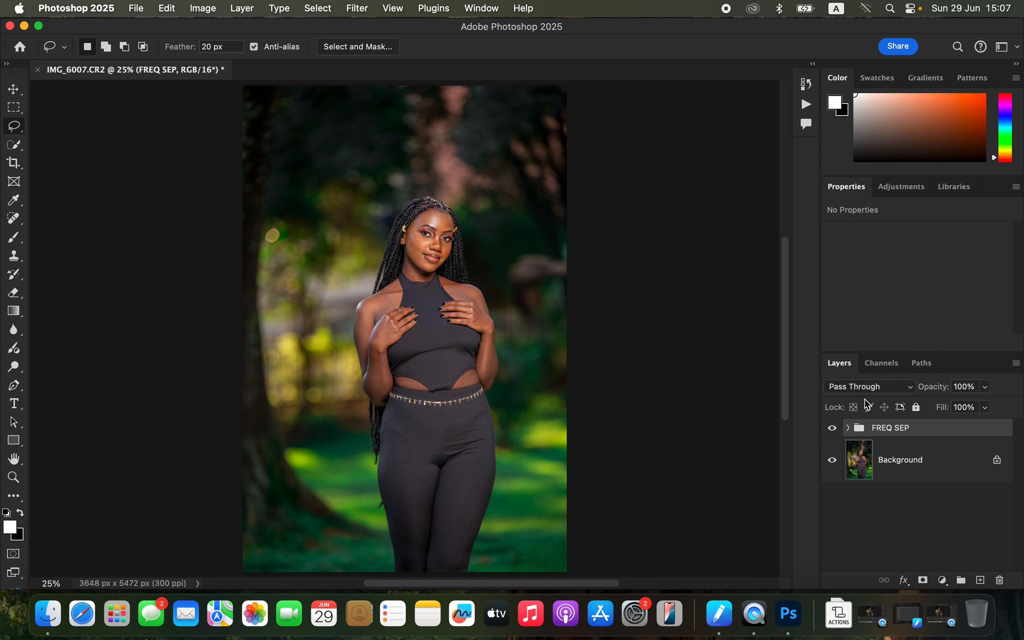
Step: Select the COLOR layer inside the FREQ SEP group and set up the Mixer Brush Tool with a soft round tip
{"action": "left_click", "coordinate": [850, 428]}
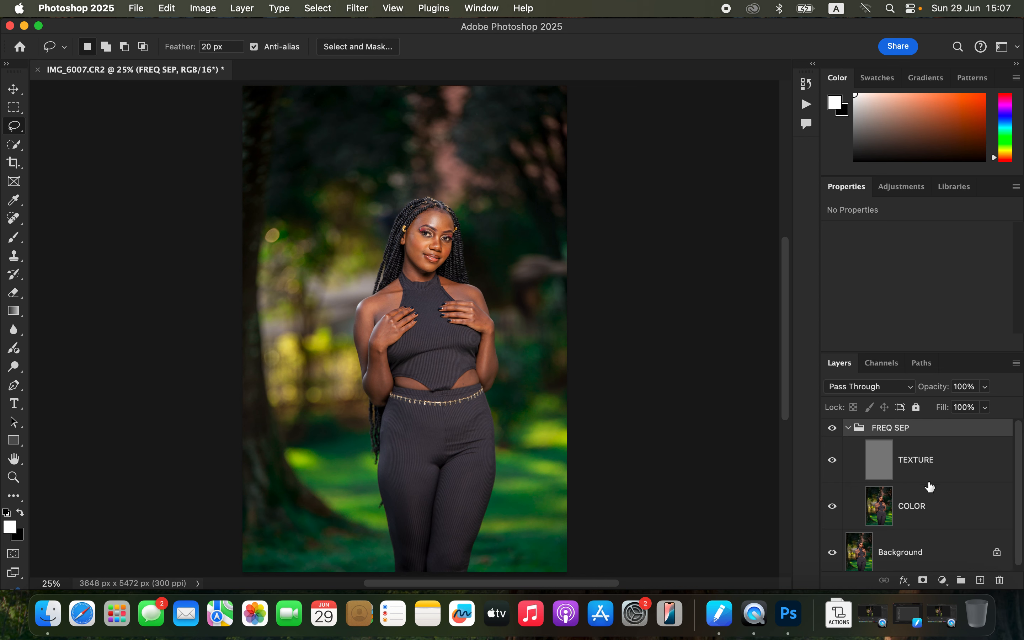
{"action": "left_click", "coordinate": [935, 513]}
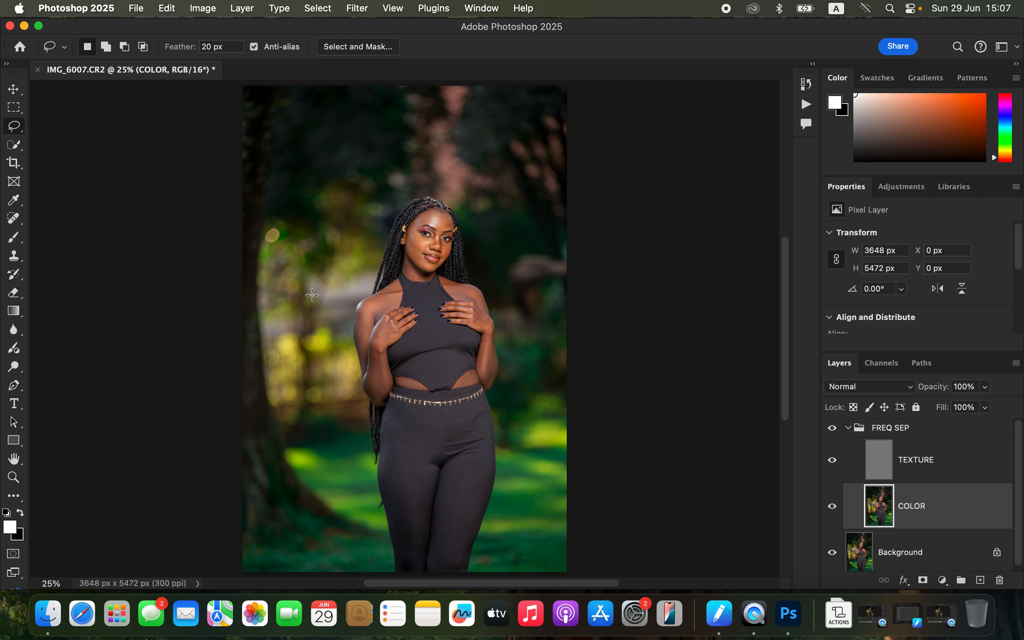
{"action": "left_click_drag", "start_coordinate": [14, 237], "coordinate": [79, 280]}
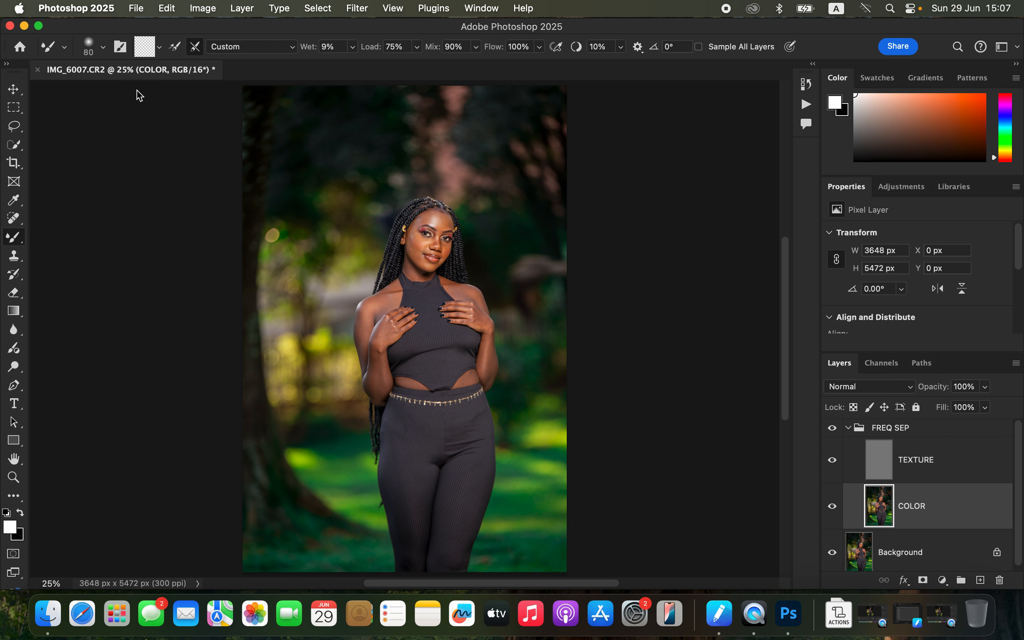
{"action": "left_click", "coordinate": [104, 49]}
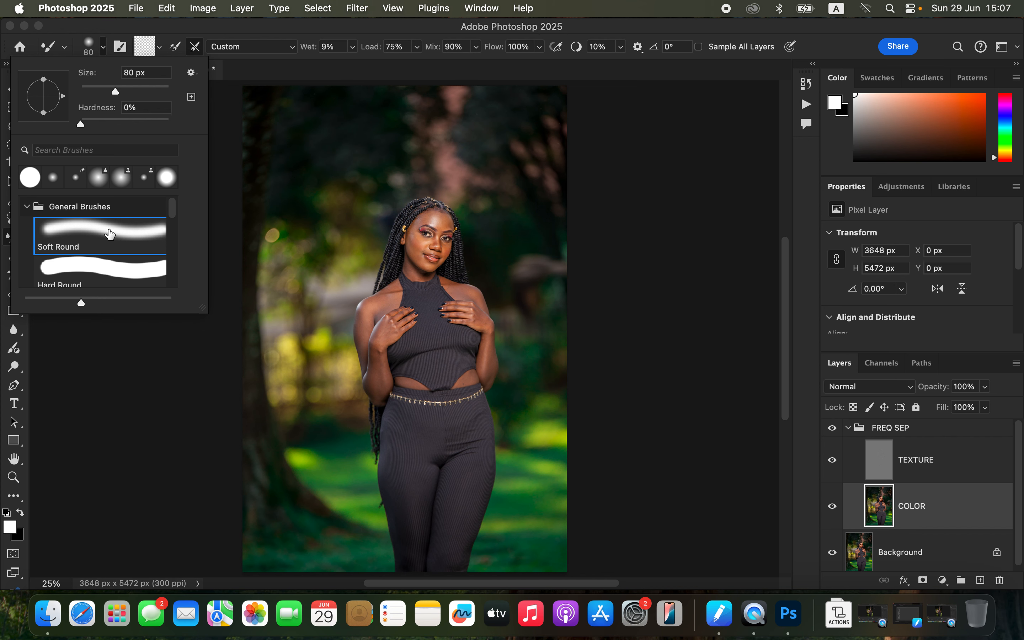
{"action": "left_click", "coordinate": [166, 34]}
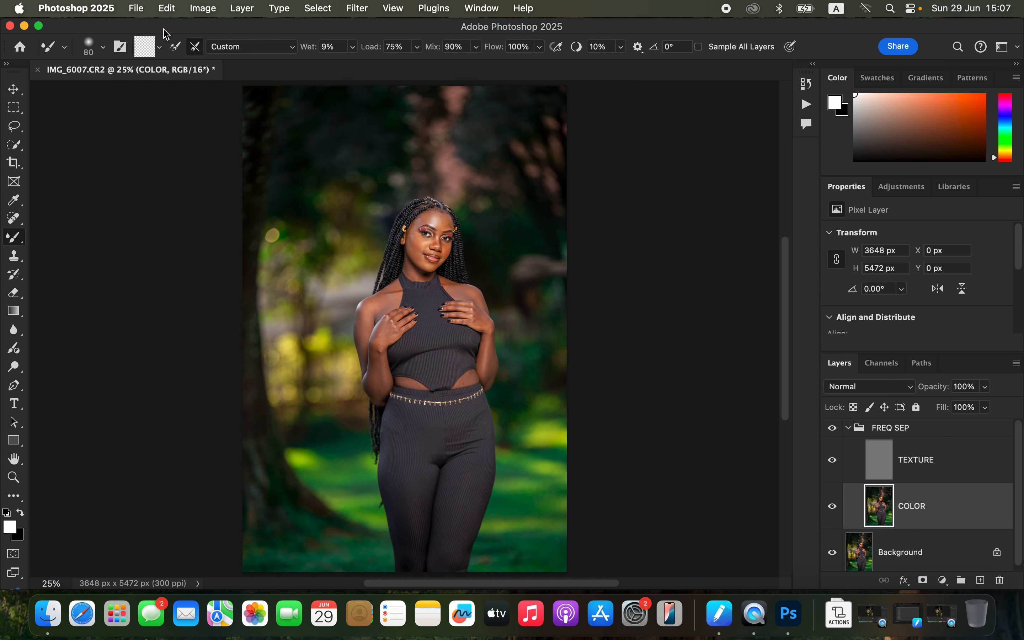
{"action": "left_click", "coordinate": [160, 48]}
{"action": "left_click", "coordinate": [172, 81]}
{"action": "left_click", "coordinate": [197, 47]}
Step: Smooth the skin tones across the forehead, cheek and chin on the COLOR layer with Mixer Brush strokes
{"action": "key", "text": "super+plus"}
{"action": "key", "text": "super+plus"}
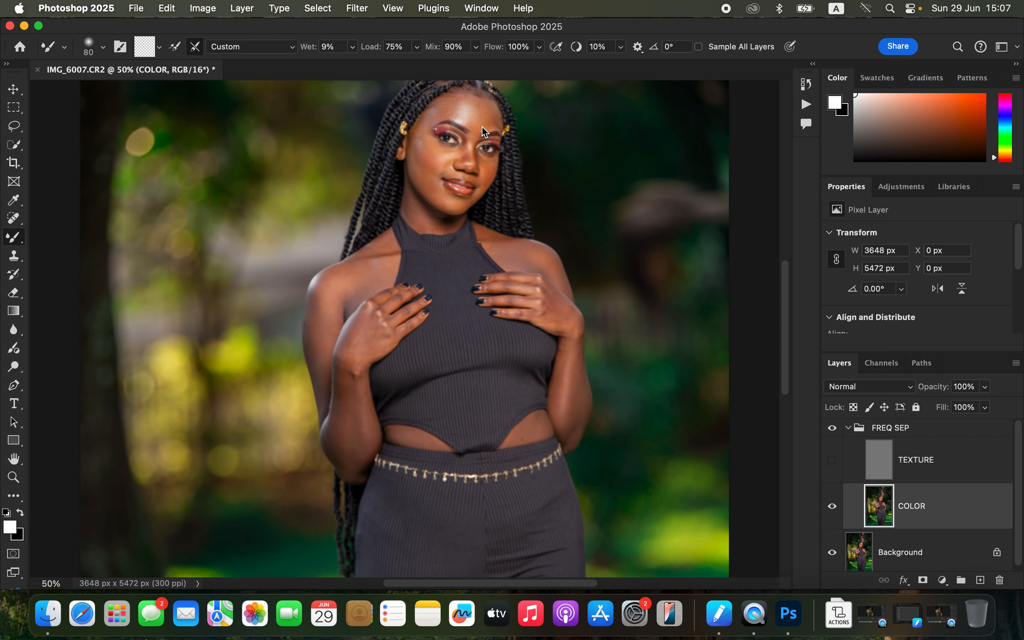
{"action": "key", "text": "bracketright"}
{"action": "key", "text": "bracketright"}
{"action": "key", "text": "bracketright"}
{"action": "key", "text": "bracketleft"}
{"action": "key", "text": "bracketleft"}
{"action": "key", "text": "bracketleft"}
{"action": "key", "text": "bracketleft"}
{"action": "key", "text": "bracketright"}
{"action": "mouse_move", "coordinate": [488, 120]}
{"action": "left_mouse_down"}
{"action": "mouse_move", "coordinate": [485, 102]}
{"action": "mouse_move", "coordinate": [479, 125]}
{"action": "mouse_move", "coordinate": [489, 111]}
{"action": "mouse_move", "coordinate": [493, 123]}
{"action": "mouse_move", "coordinate": [441, 105]}
{"action": "mouse_move", "coordinate": [460, 102]}
{"action": "mouse_move", "coordinate": [453, 115]}
{"action": "mouse_move", "coordinate": [470, 108]}
{"action": "mouse_move", "coordinate": [466, 98]}
{"action": "mouse_move", "coordinate": [474, 121]}
{"action": "mouse_move", "coordinate": [451, 112]}
{"action": "mouse_move", "coordinate": [463, 102]}
{"action": "mouse_move", "coordinate": [490, 117]}
{"action": "mouse_move", "coordinate": [459, 99]}
{"action": "mouse_move", "coordinate": [426, 121]}
{"action": "mouse_move", "coordinate": [425, 155]}
{"action": "mouse_move", "coordinate": [424, 145]}
{"action": "mouse_move", "coordinate": [436, 160]}
{"action": "mouse_move", "coordinate": [425, 179]}
{"action": "mouse_move", "coordinate": [452, 206]}
{"action": "mouse_move", "coordinate": [431, 180]}
{"action": "mouse_move", "coordinate": [421, 129]}
{"action": "mouse_move", "coordinate": [470, 102]}
{"action": "mouse_move", "coordinate": [482, 126]}
{"action": "mouse_move", "coordinate": [472, 138]}
{"action": "left_mouse_up"}
{"action": "key", "text": "bracketleft"}
{"action": "key", "text": "bracketleft"}
{"action": "key", "text": "bracketleft"}
{"action": "mouse_move", "coordinate": [457, 151]}
{"action": "left_mouse_down"}
{"action": "mouse_move", "coordinate": [485, 164]}
{"action": "mouse_move", "coordinate": [488, 176]}
{"action": "mouse_move", "coordinate": [491, 163]}
{"action": "mouse_move", "coordinate": [486, 184]}
{"action": "mouse_move", "coordinate": [431, 193]}
{"action": "mouse_move", "coordinate": [417, 173]}
{"action": "mouse_move", "coordinate": [470, 139]}
{"action": "mouse_move", "coordinate": [478, 122]}
{"action": "mouse_move", "coordinate": [457, 115]}
{"action": "left_mouse_up"}
{"action": "mouse_move", "coordinate": [470, 117]}
{"action": "left_mouse_down"}
{"action": "mouse_move", "coordinate": [462, 125]}
{"action": "mouse_move", "coordinate": [476, 104]}
{"action": "mouse_move", "coordinate": [495, 114]}
{"action": "mouse_move", "coordinate": [493, 127]}
{"action": "left_mouse_up"}
{"action": "mouse_move", "coordinate": [423, 174]}
{"action": "left_mouse_down"}
{"action": "mouse_move", "coordinate": [456, 207]}
{"action": "mouse_move", "coordinate": [484, 172]}
{"action": "mouse_move", "coordinate": [434, 167]}
{"action": "mouse_move", "coordinate": [440, 175]}
{"action": "mouse_move", "coordinate": [415, 144]}
{"action": "left_mouse_up"}
{"action": "left_click_drag", "start_coordinate": [412, 204], "coordinate": [439, 228]}
Step: Smooth the skin tones on the shoulder and upper arm with a larger Mixer Brush, then reduce the brush size
{"action": "key", "text": "super+minus"}
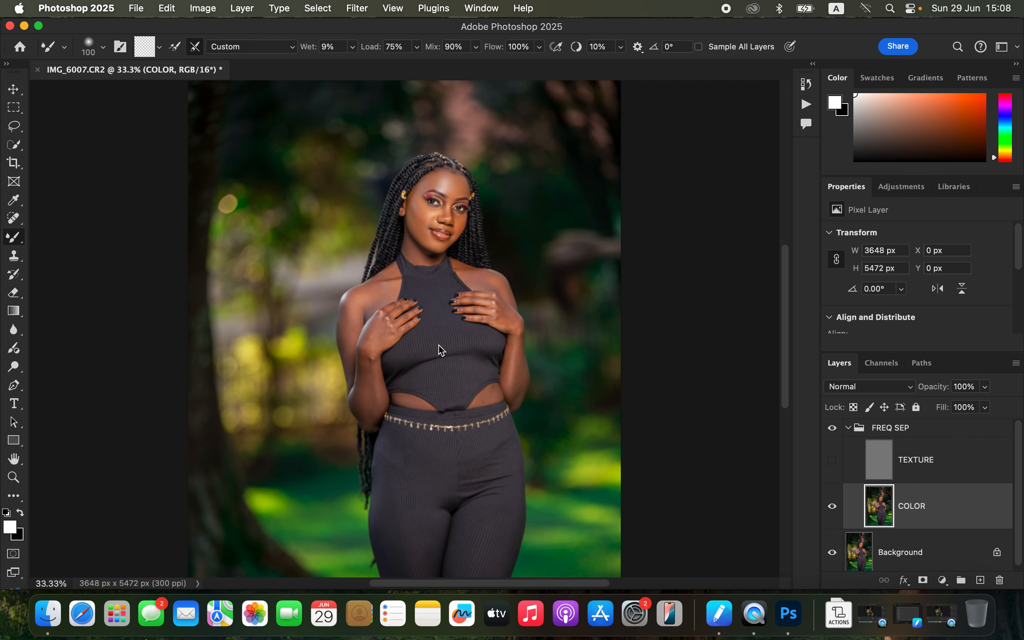
{"action": "key", "text": "bracketright"}
{"action": "key", "text": "bracketright"}
{"action": "mouse_move", "coordinate": [352, 317]}
{"action": "left_mouse_down"}
{"action": "mouse_move", "coordinate": [350, 352]}
{"action": "mouse_move", "coordinate": [350, 317]}
{"action": "mouse_move", "coordinate": [381, 293]}
{"action": "mouse_move", "coordinate": [352, 318]}
{"action": "mouse_move", "coordinate": [366, 414]}
{"action": "mouse_move", "coordinate": [366, 349]}
{"action": "mouse_move", "coordinate": [381, 323]}
{"action": "mouse_move", "coordinate": [385, 337]}
{"action": "left_mouse_up"}
{"action": "mouse_move", "coordinate": [503, 314]}
{"action": "left_mouse_down"}
{"action": "mouse_move", "coordinate": [519, 369]}
{"action": "mouse_move", "coordinate": [516, 341]}
{"action": "mouse_move", "coordinate": [517, 392]}
{"action": "left_mouse_up"}
{"action": "key", "text": "bracketleft"}
{"action": "key", "text": "bracketleft"}
{"action": "key", "text": "bracketleft"}
{"action": "key", "text": "bracketleft"}
{"action": "key", "text": "bracketleft"}
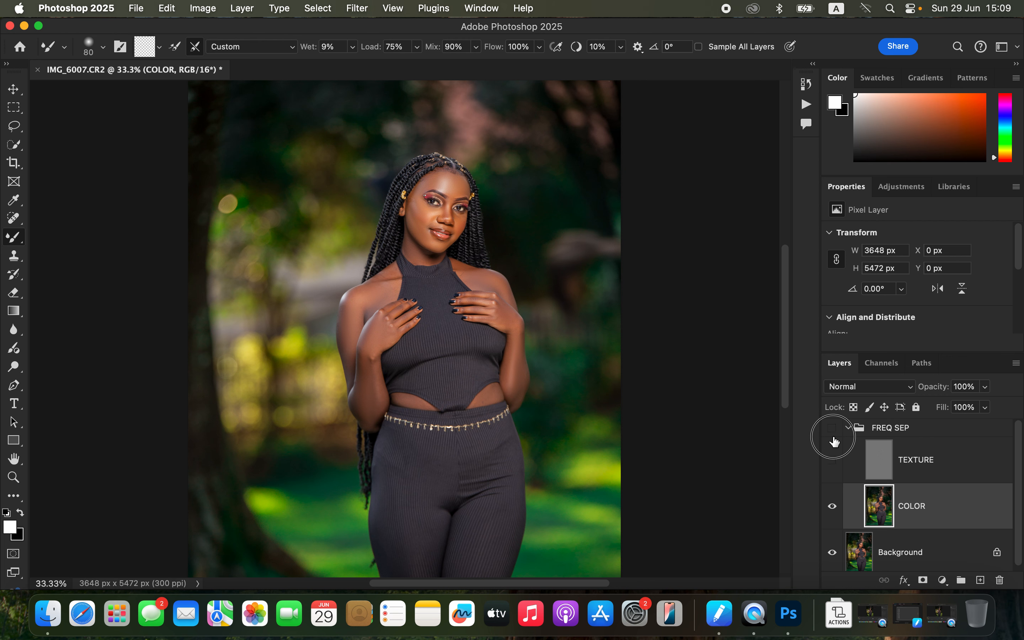
Step: Select the TEXTURE layer and switch to the Clone Stamp Tool sampling the Current Layer
{"action": "key", "text": "super+equal"}
{"action": "key", "text": "super+equal"}
{"action": "key", "text": "super+equal"}
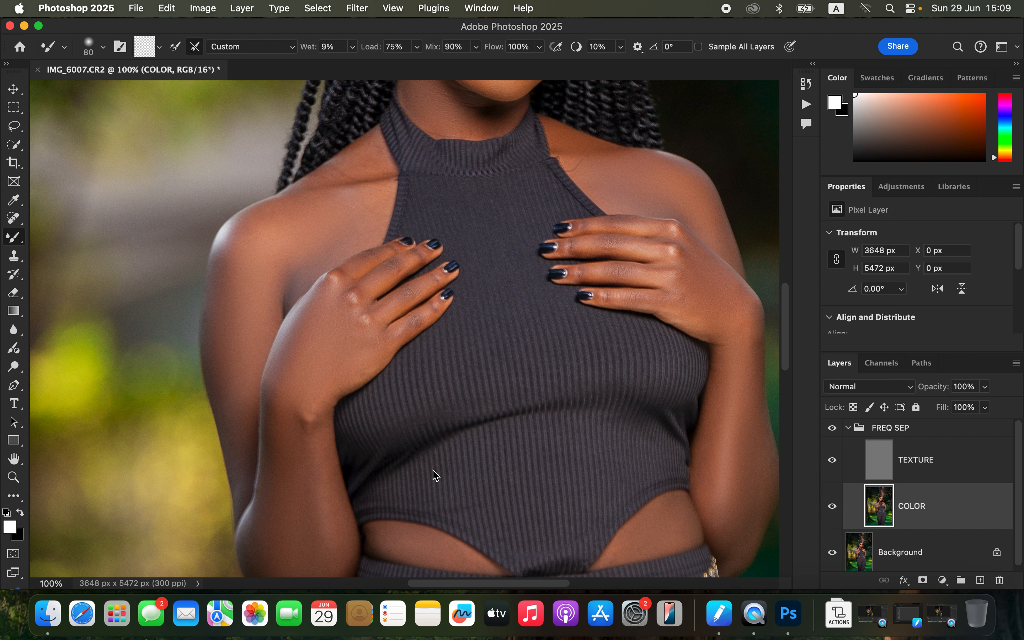
{"action": "left_click", "coordinate": [930, 466]}
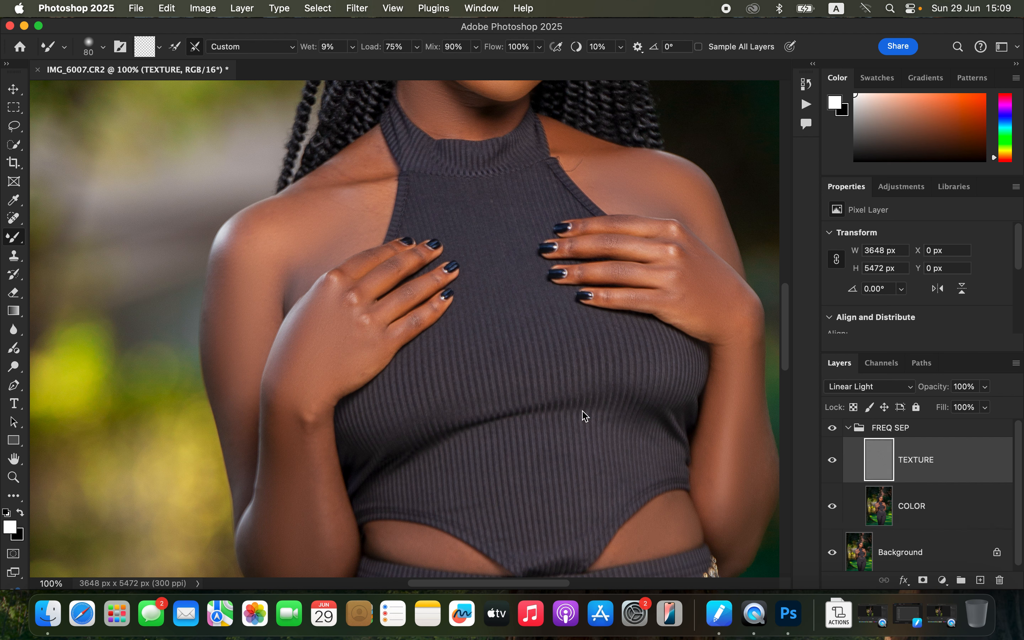
{"action": "left_click", "coordinate": [19, 256]}
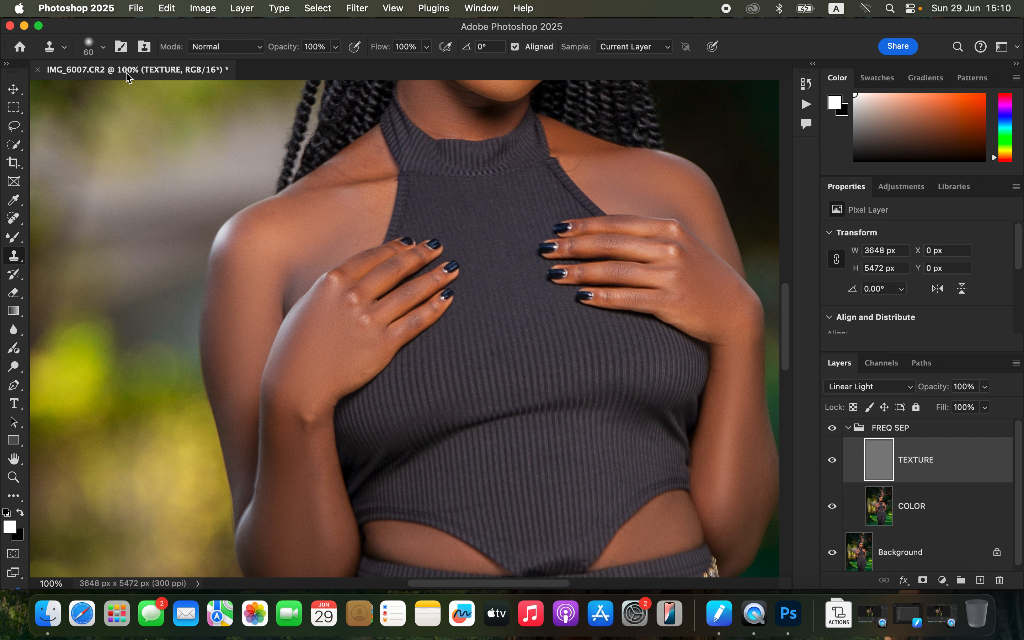
{"action": "left_click", "coordinate": [107, 48]}
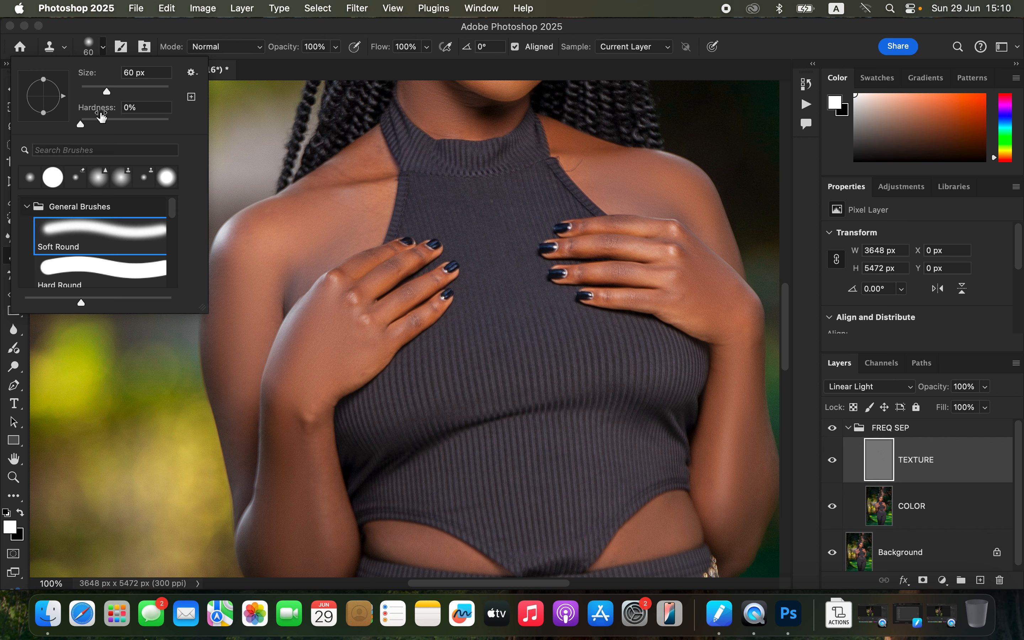
{"action": "left_click", "coordinate": [222, 39]}
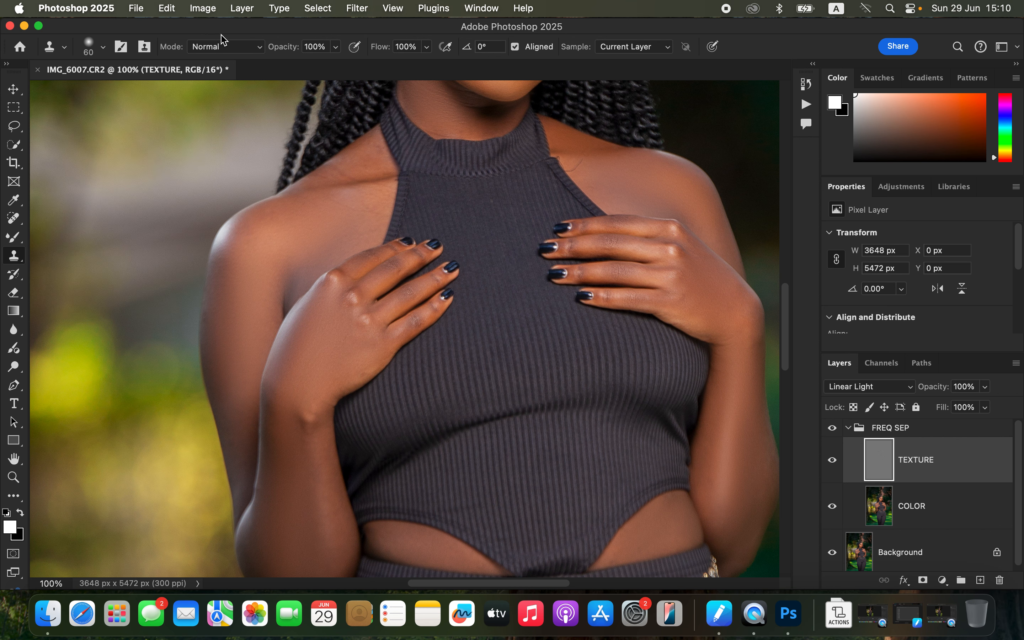
{"action": "left_click", "coordinate": [633, 54]}
{"action": "left_click", "coordinate": [640, 49]}
Step: Clone clean skin texture over blemishes on the cheek beside the nose and lips with a 20 px Clone Stamp
{"action": "scroll", "coordinate": [549, 342], "scroll_direction": "up", "scroll_amount": 10}
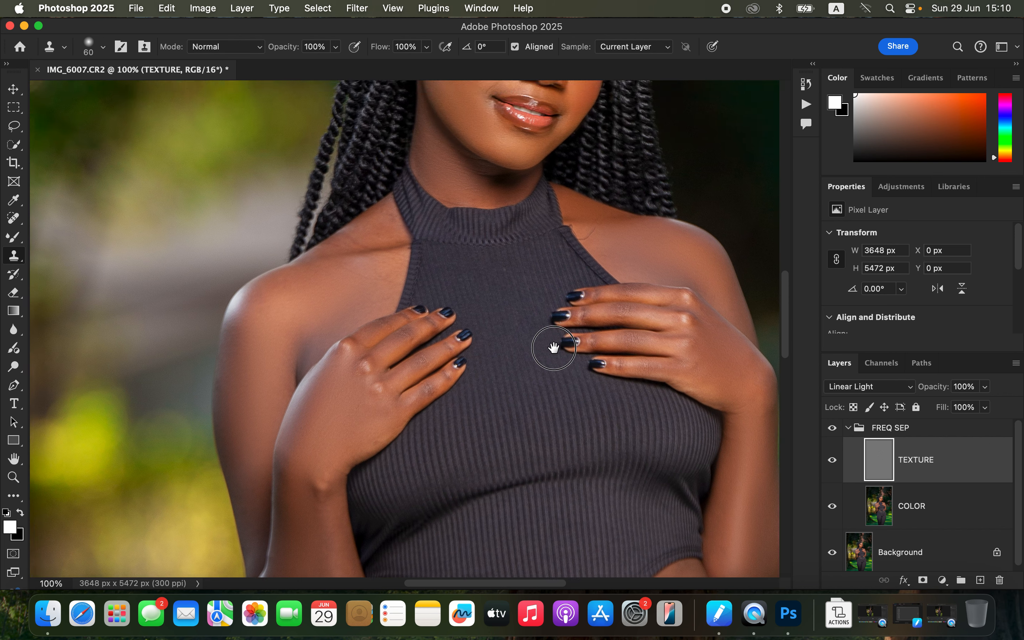
{"action": "key", "text": "super+equal"}
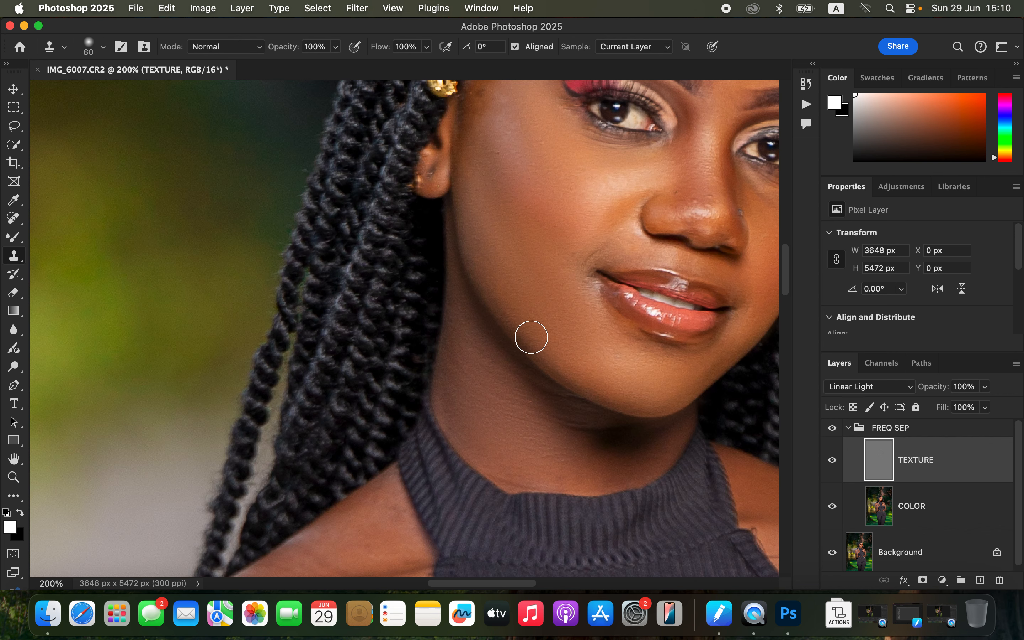
{"action": "mouse_move", "coordinate": [576, 274]}
{"action": "left_mouse_down"}
{"action": "mouse_move", "coordinate": [427, 336]}
{"action": "mouse_move", "coordinate": [464, 304]}
{"action": "mouse_move", "coordinate": [448, 349]}
{"action": "mouse_move", "coordinate": [468, 334]}
{"action": "mouse_move", "coordinate": [447, 331]}
{"action": "left_mouse_up"}
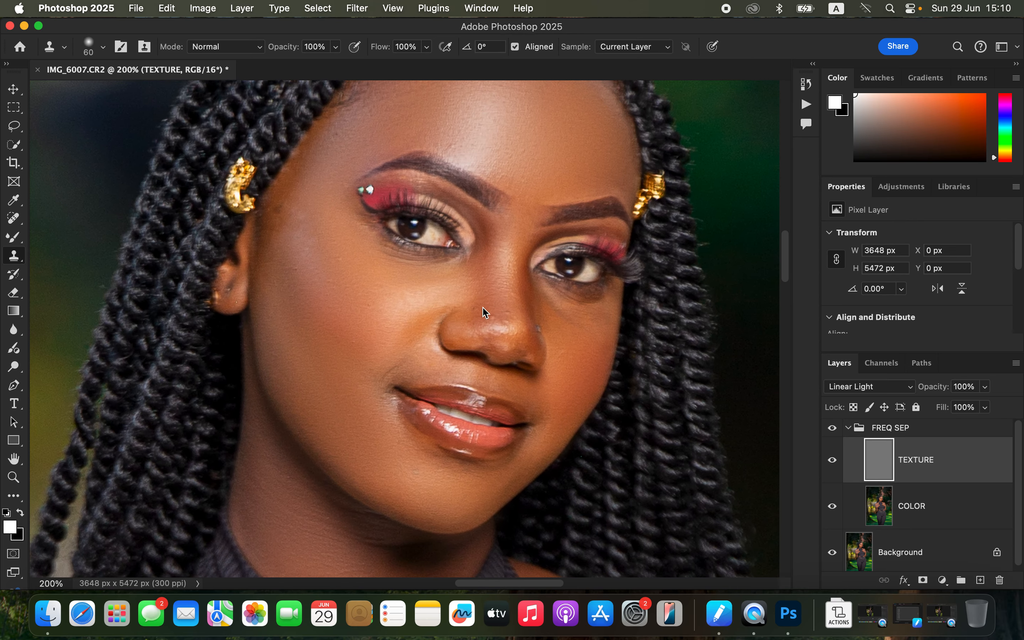
{"action": "key", "text": "bracketleft"}
{"action": "key", "text": "bracketleft"}
{"action": "key", "text": "bracketleft"}
{"action": "key", "text": "bracketleft"}
{"action": "key", "text": "bracketleft"}
{"action": "key", "text": "bracketleft"}
{"action": "left_click", "coordinate": [490, 307], "text": "alt"}
{"action": "left_click", "coordinate": [491, 307], "text": "alt"}
{"action": "left_click", "coordinate": [401, 370], "text": "alt"}
{"action": "mouse_move", "coordinate": [390, 369]}
{"action": "left_mouse_down"}
{"action": "mouse_move", "coordinate": [401, 367]}
{"action": "mouse_move", "coordinate": [378, 384]}
{"action": "left_mouse_up"}
{"action": "left_click", "coordinate": [404, 360], "text": "alt"}
{"action": "scroll", "coordinate": [549, 394], "scroll_direction": "down", "scroll_amount": 10}
{"action": "scroll", "coordinate": [548, 394], "scroll_direction": "down", "scroll_amount": 12}
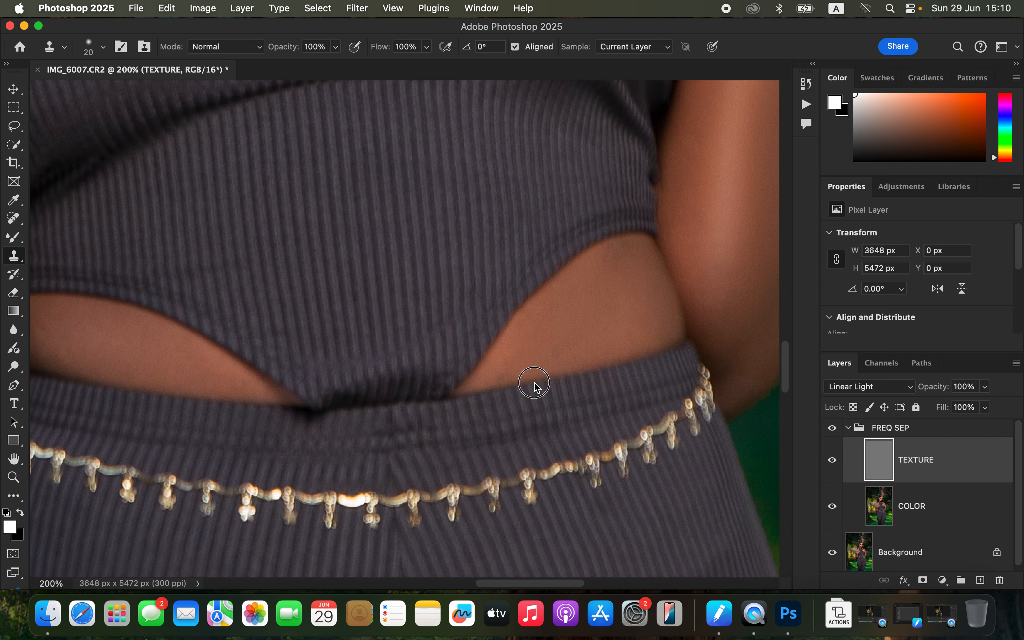
Step: Clone clean skin texture over blemishes on the midriff above the waistband and on the upper arm
{"action": "left_click", "coordinate": [581, 300], "text": "alt"}
{"action": "left_click", "coordinate": [560, 321]}
{"action": "left_click", "coordinate": [554, 319], "text": "alt"}
{"action": "left_click", "coordinate": [506, 341]}
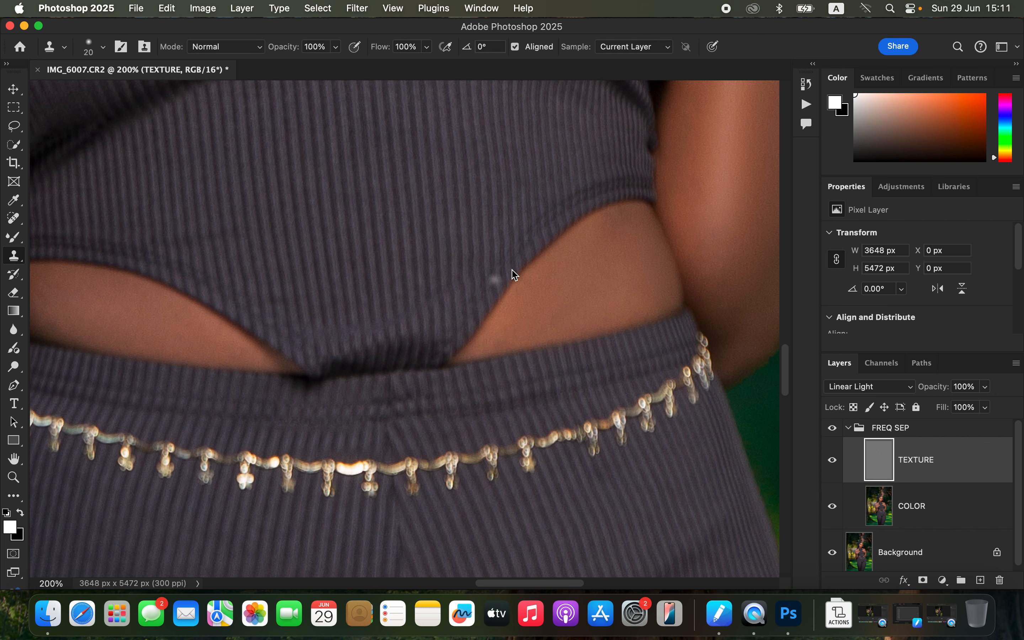
{"action": "scroll", "coordinate": [541, 349], "scroll_direction": "up", "scroll_amount": 6}
{"action": "scroll", "coordinate": [610, 331], "scroll_direction": "left", "scroll_amount": 10}
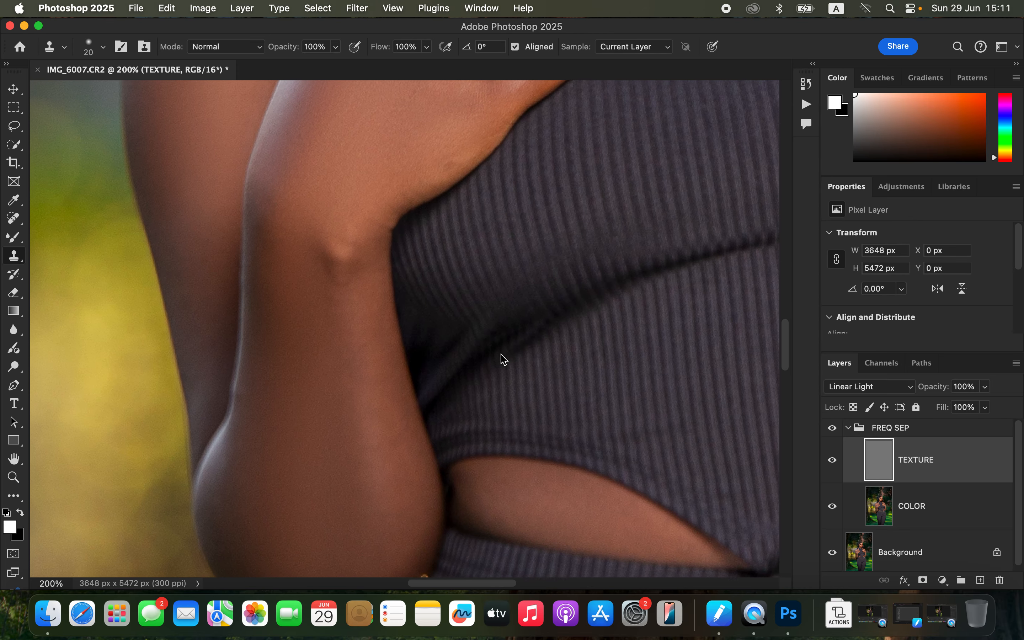
{"action": "left_click_drag", "start_coordinate": [504, 359], "coordinate": [496, 352]}
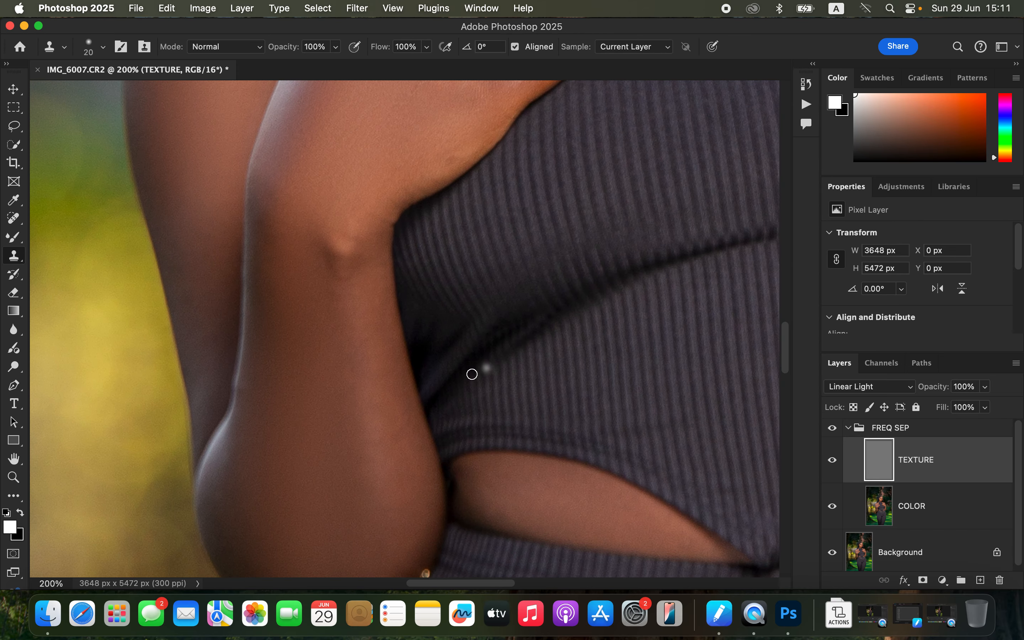
{"action": "left_click", "coordinate": [456, 138], "text": "alt"}
{"action": "left_click_drag", "start_coordinate": [453, 161], "coordinate": [448, 168]}
Step: Collapse the FREQ SEP group and stamp all visible layers into a new merged layer on top
{"action": "key", "text": "super+minus"}
{"action": "key", "text": "super+minus"}
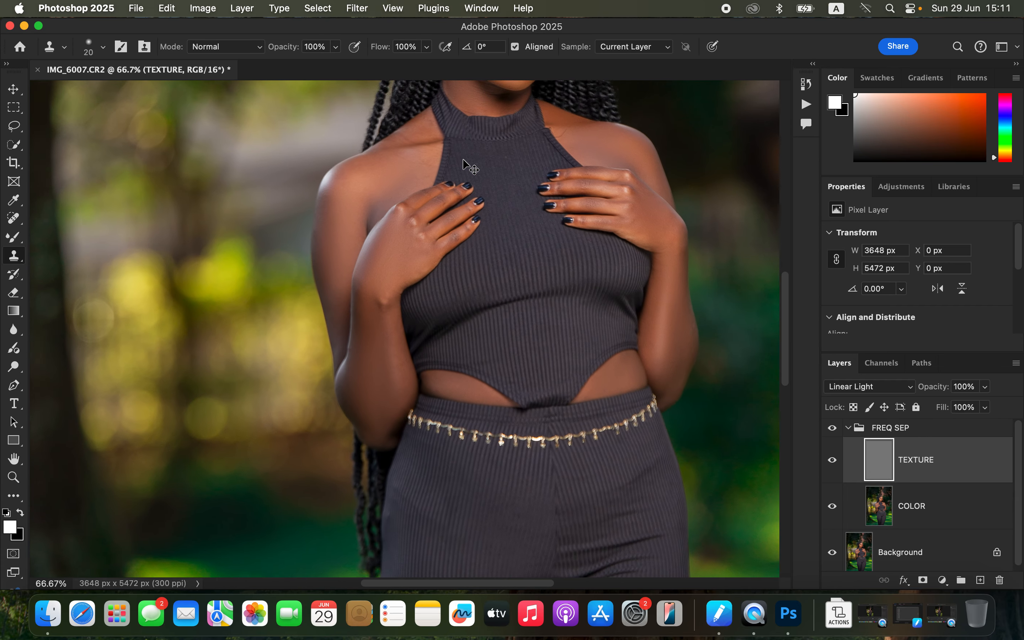
{"action": "key", "text": "super+minus"}
{"action": "key", "text": "super+minus"}
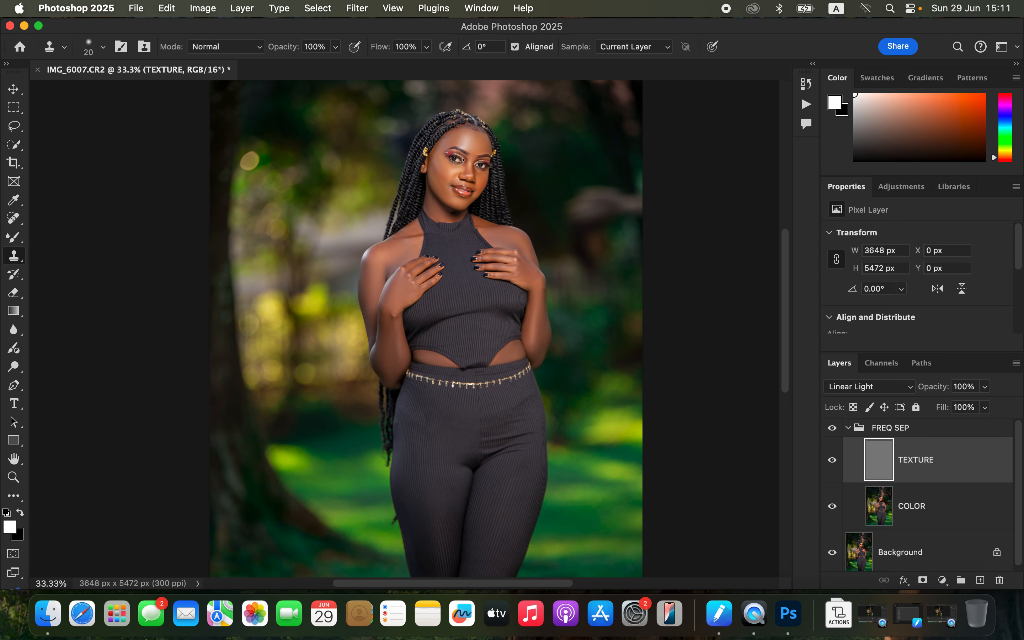
{"action": "key", "text": "super+minus"}
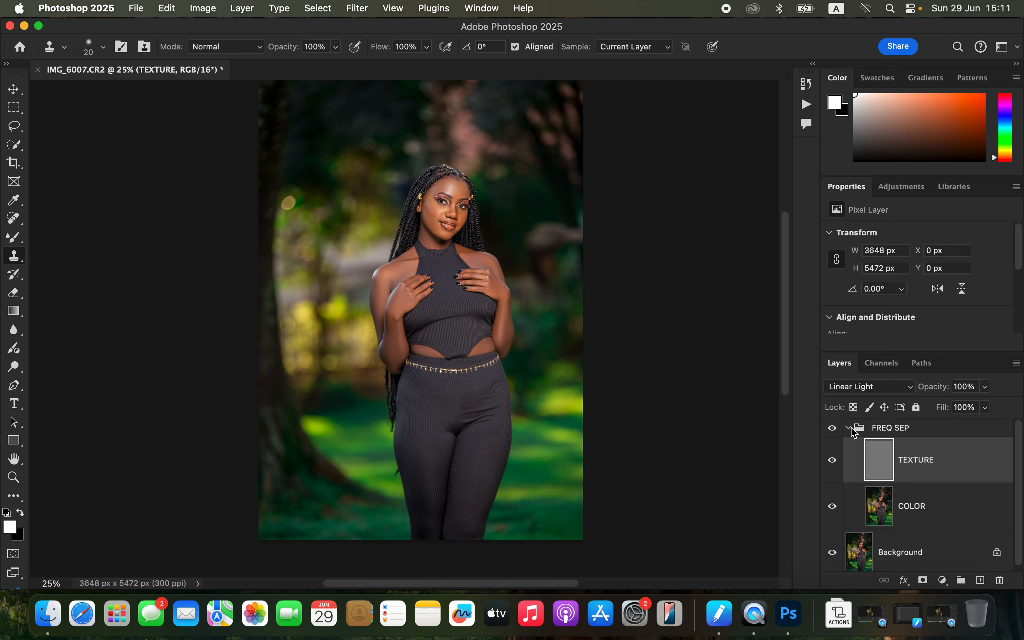
{"action": "left_click", "coordinate": [853, 431]}
{"action": "left_click", "coordinate": [832, 430]}
{"action": "left_click", "coordinate": [831, 429]}
{"action": "left_click", "coordinate": [831, 430]}
{"action": "left_click", "coordinate": [832, 429]}
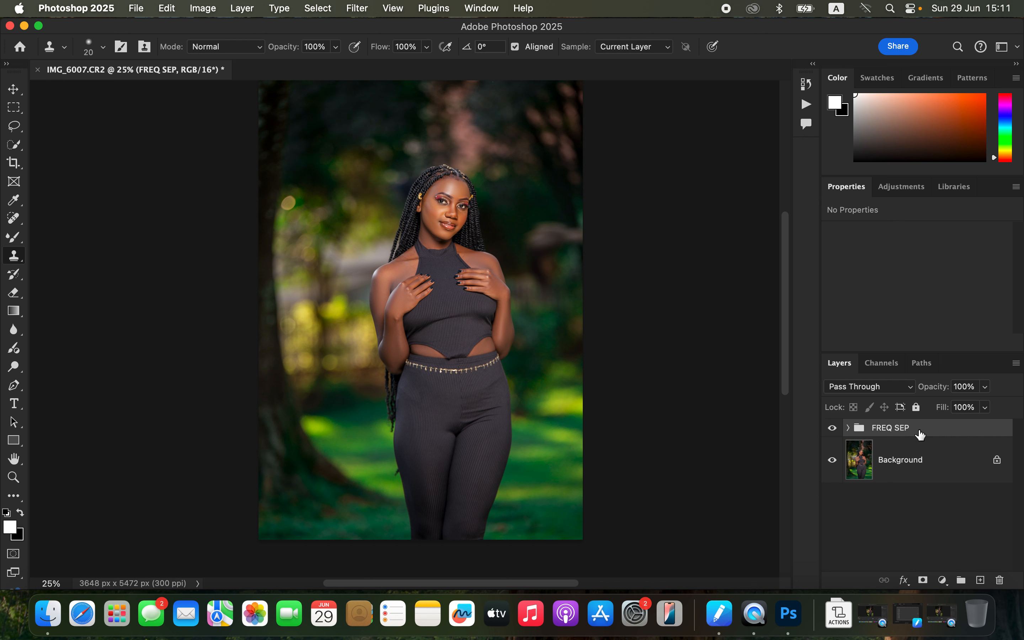
{"action": "key", "text": "super+alt+shift+e"}
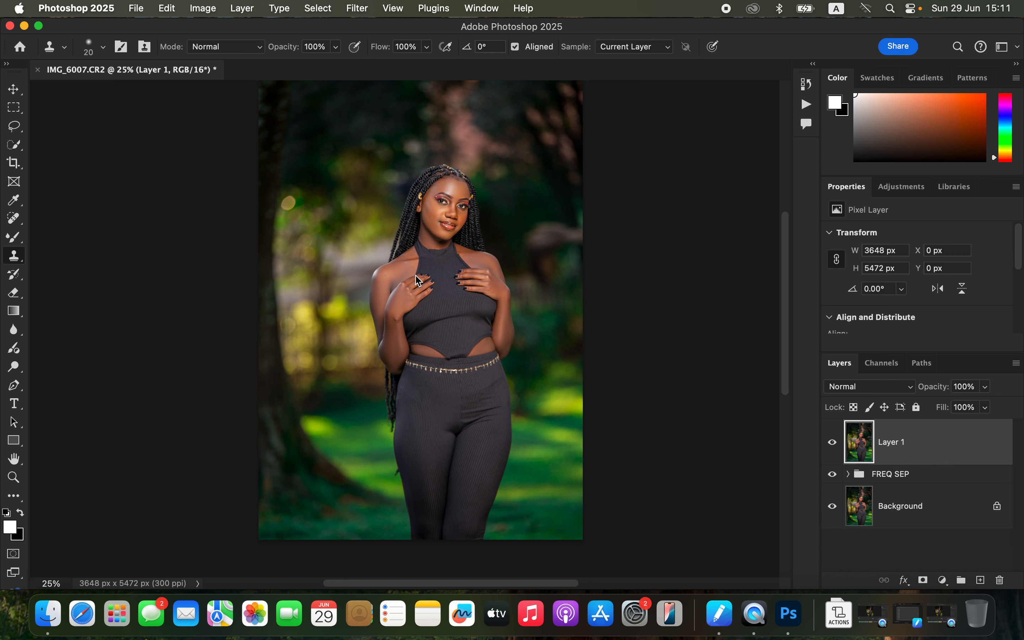
Step: Select the subject, then add a new empty layer above and set its blend mode to Color
{"action": "left_click", "coordinate": [321, 9]}
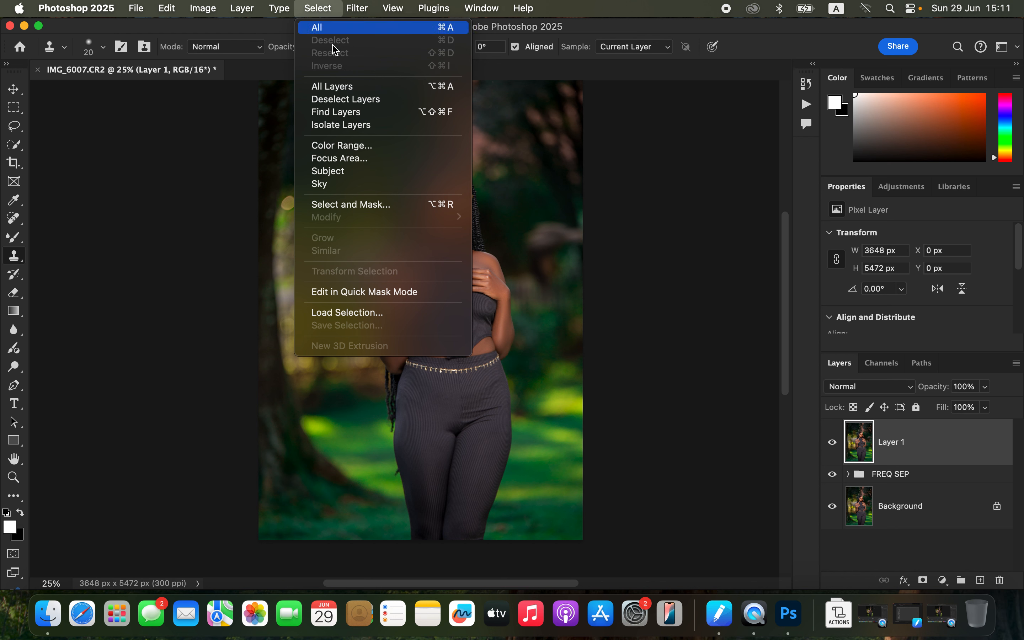
{"action": "left_click", "coordinate": [338, 171]}
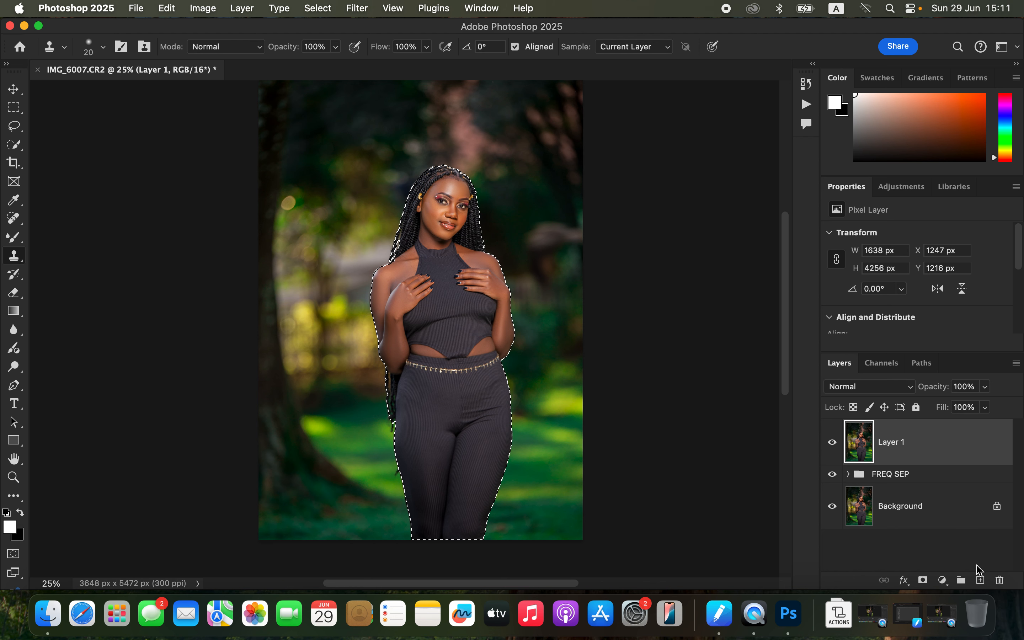
{"action": "left_click", "coordinate": [980, 580]}
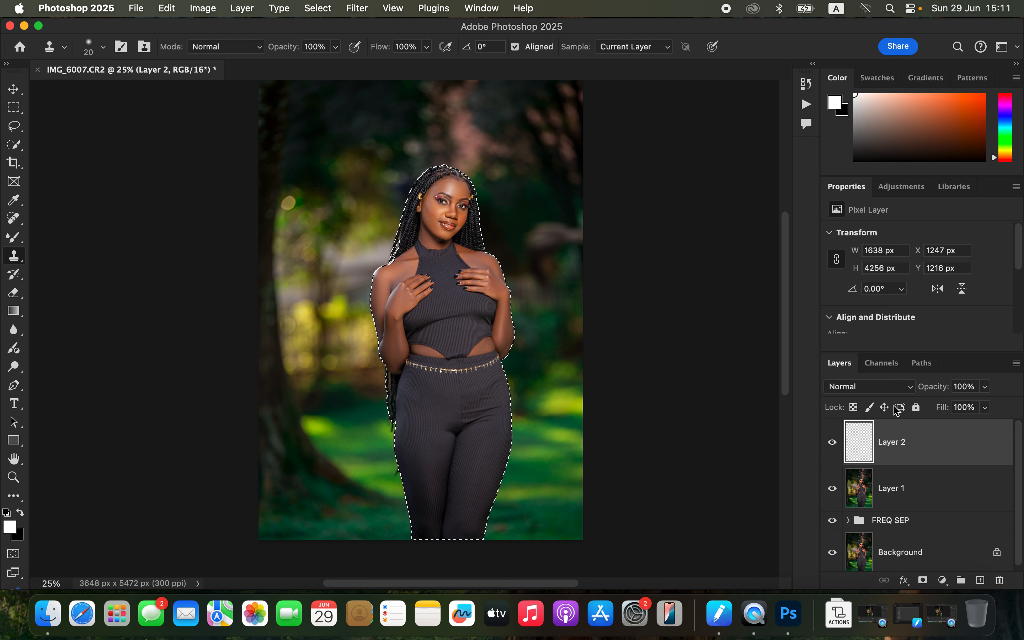
{"action": "left_click", "coordinate": [882, 387]}
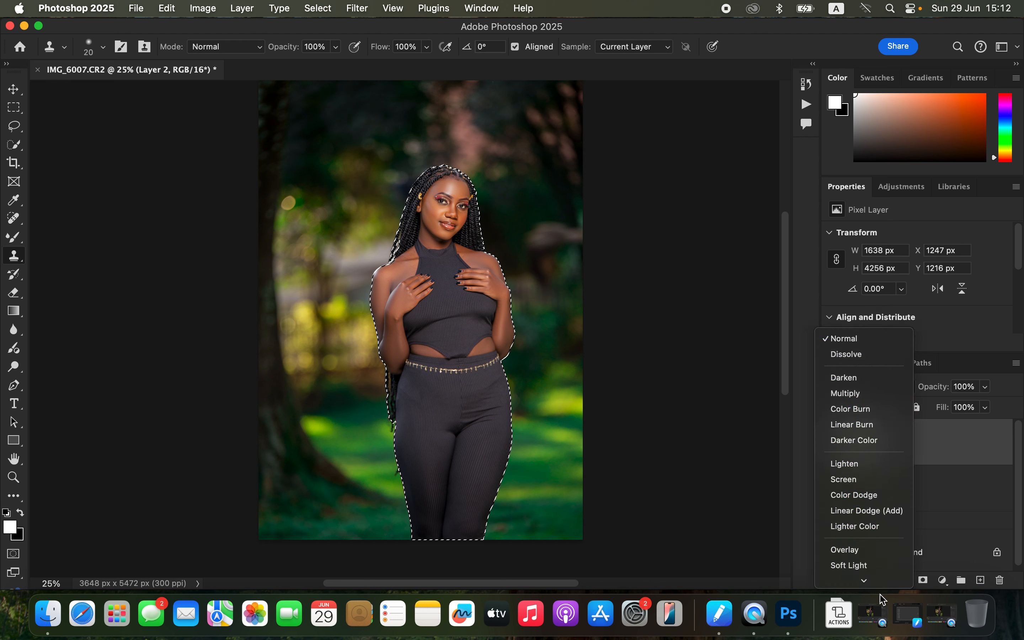
{"action": "left_click", "coordinate": [883, 554]}
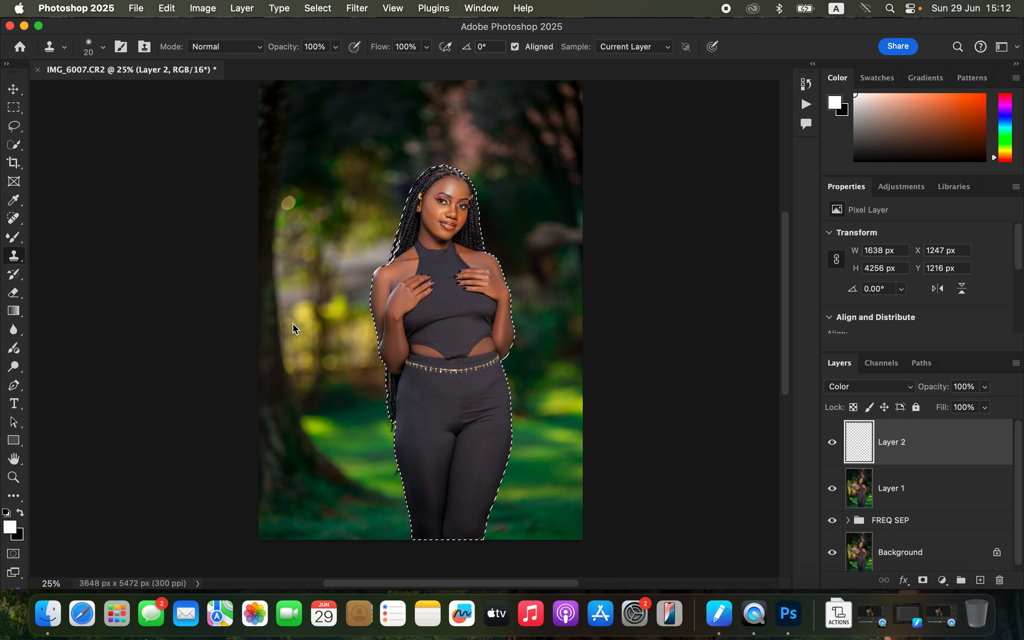
Step: Switch to the Brush tool with a Soft Round brush at 0% hardness
{"action": "left_click_drag", "start_coordinate": [14, 237], "coordinate": [63, 237]}
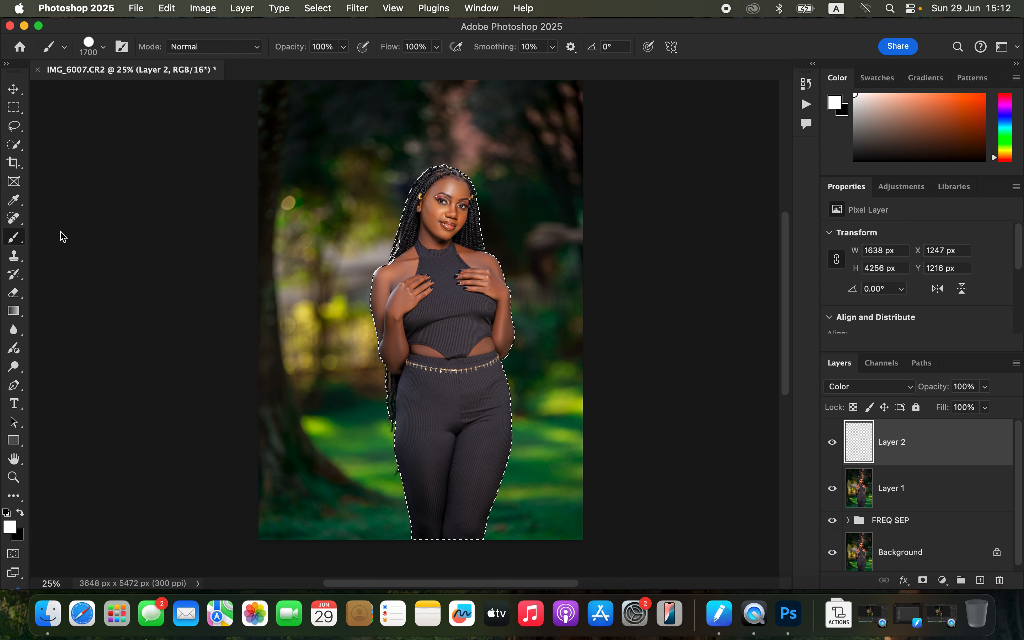
{"action": "left_click", "coordinate": [104, 49]}
{"action": "left_click", "coordinate": [95, 226]}
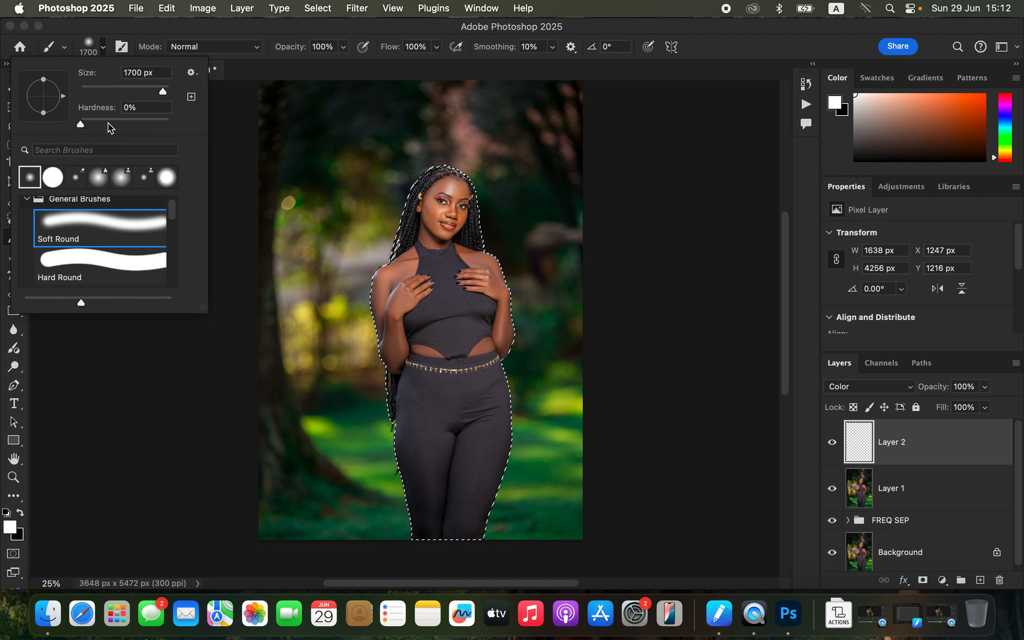
{"action": "left_click", "coordinate": [157, 38]}
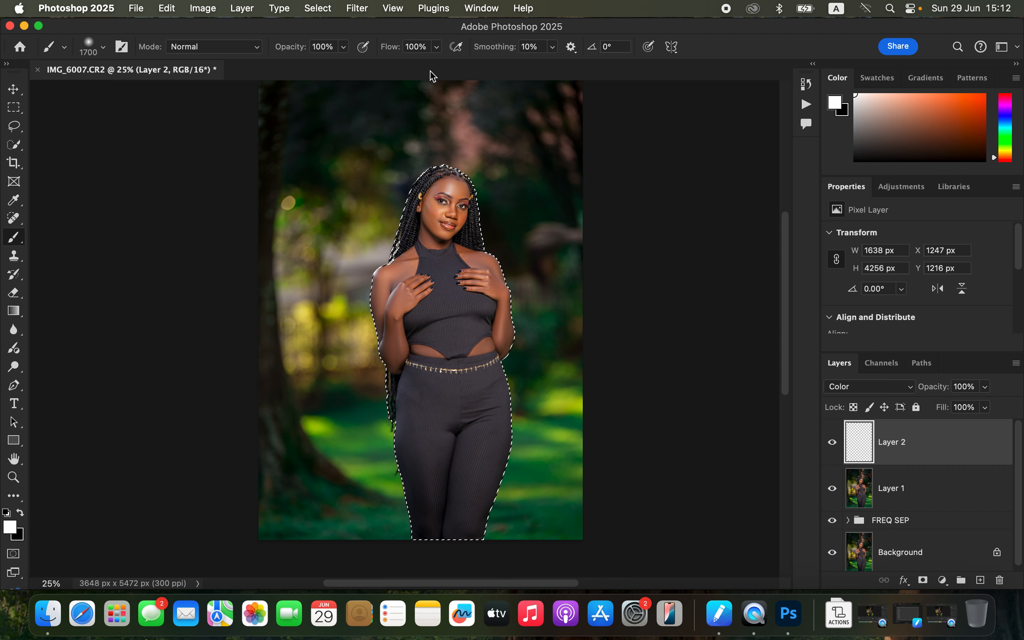
Step: Reduce the brush to 70 px and sample a skin tone from the cheek as the foreground colour
{"action": "key", "text": "super+equal"}
{"action": "key", "text": "super+equal"}
{"action": "key", "text": "super+equal"}
{"action": "key", "text": "super+equal"}
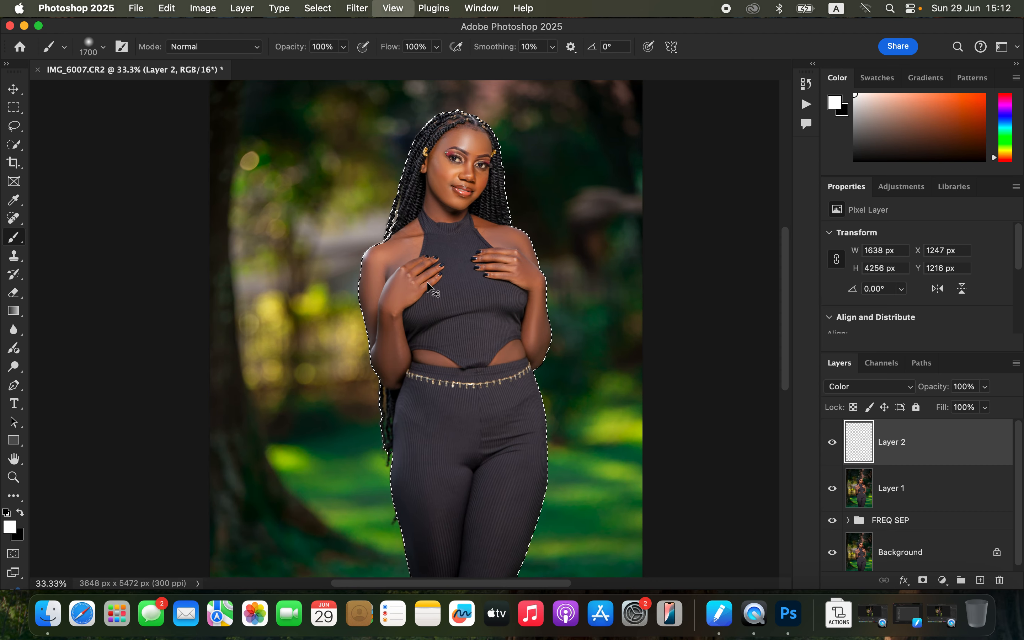
{"action": "scroll", "coordinate": [587, 229], "scroll_direction": "up", "scroll_amount": 15}
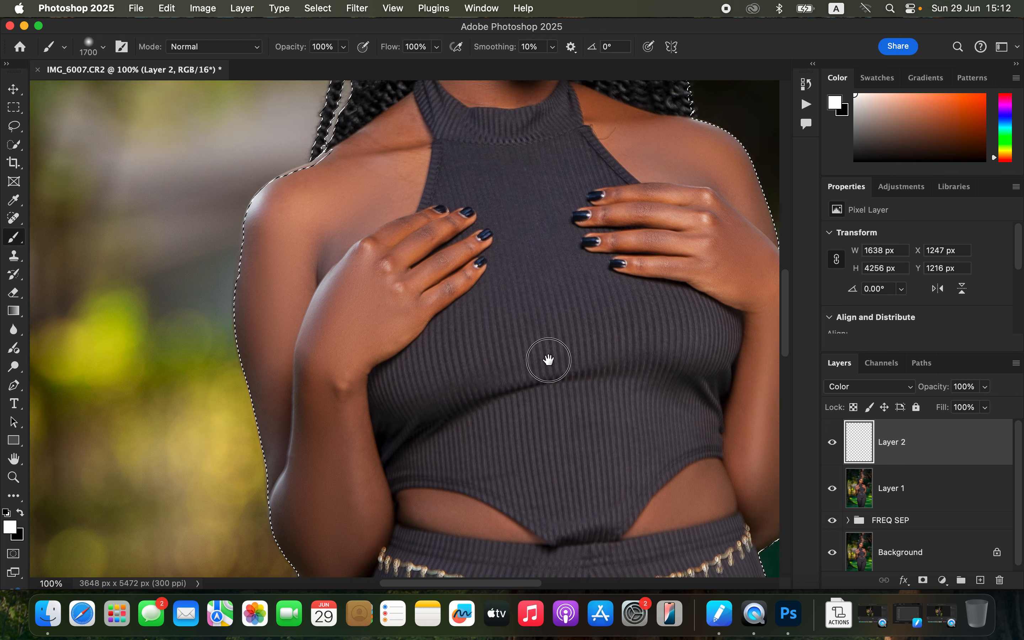
{"action": "key", "text": "bracketleft"}
{"action": "key", "text": "bracketleft"}
{"action": "key", "text": "bracketleft"}
{"action": "key", "text": "bracketleft"}
{"action": "key", "text": "bracketleft"}
{"action": "key", "text": "bracketleft"}
{"action": "key", "text": "bracketleft"}
{"action": "key", "text": "bracketleft"}
{"action": "key", "text": "bracketleft"}
{"action": "key", "text": "bracketleft"}
{"action": "key", "text": "bracketleft"}
{"action": "key", "text": "bracketleft"}
{"action": "key", "text": "bracketleft"}
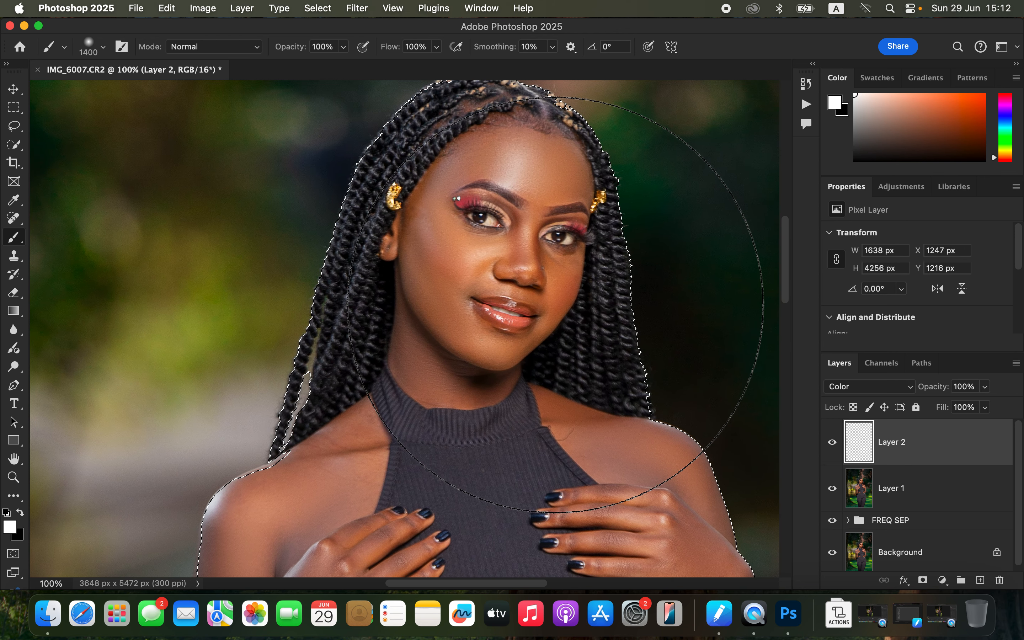
{"action": "key", "text": "bracketleft"}
{"action": "key", "text": "bracketleft"}
{"action": "key", "text": "bracketleft"}
{"action": "key", "text": "bracketleft"}
{"action": "key", "text": "bracketleft"}
{"action": "key", "text": "bracketleft"}
{"action": "key", "text": "bracketleft"}
{"action": "key", "text": "bracketleft"}
{"action": "key", "text": "bracketleft"}
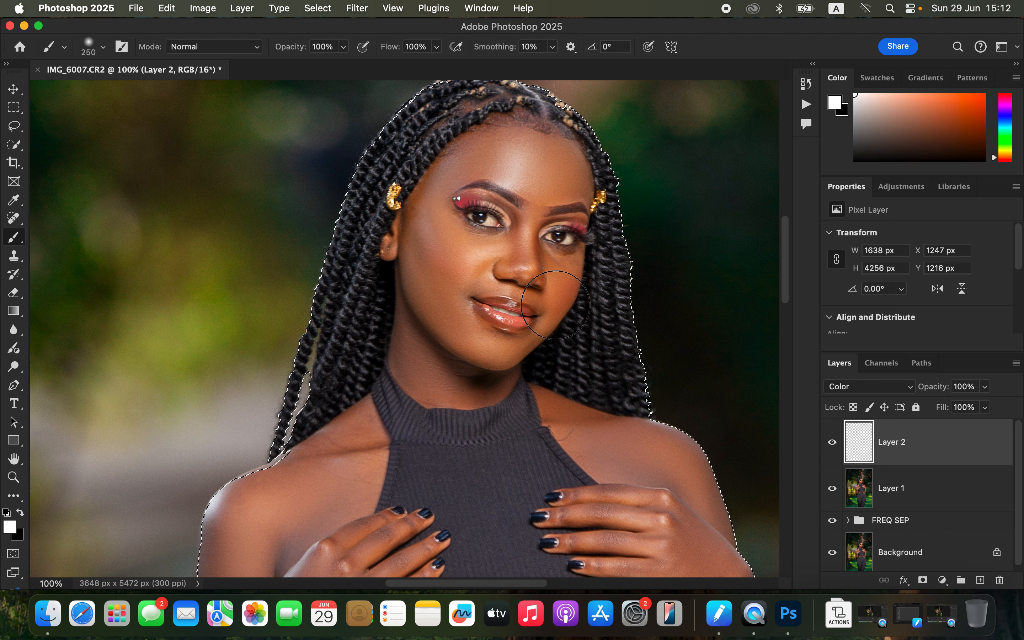
{"action": "key", "text": "bracketleft"}
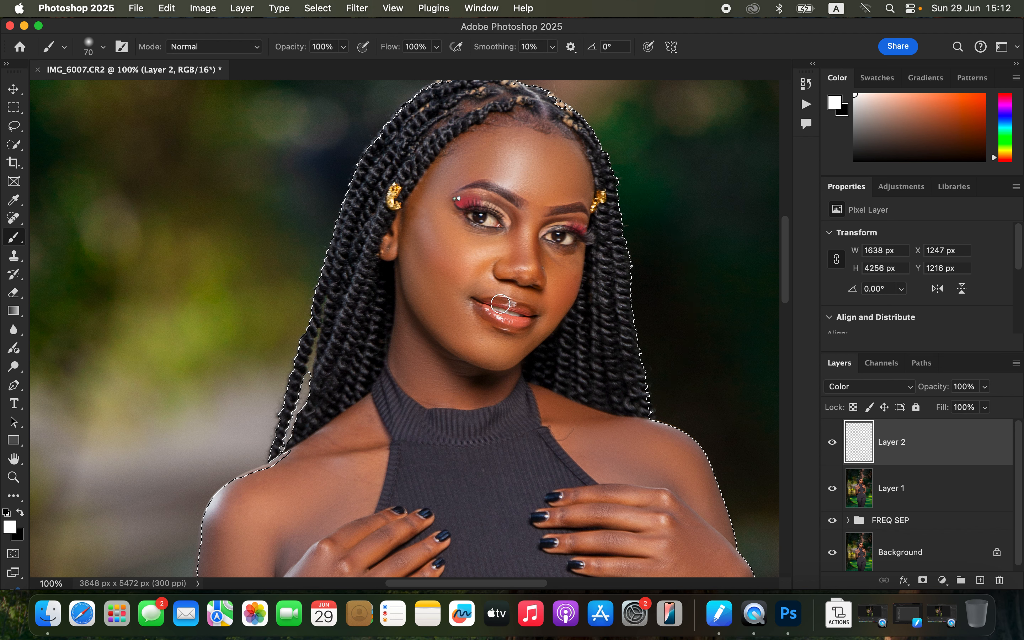
{"action": "left_click", "coordinate": [563, 279], "text": "alt"}
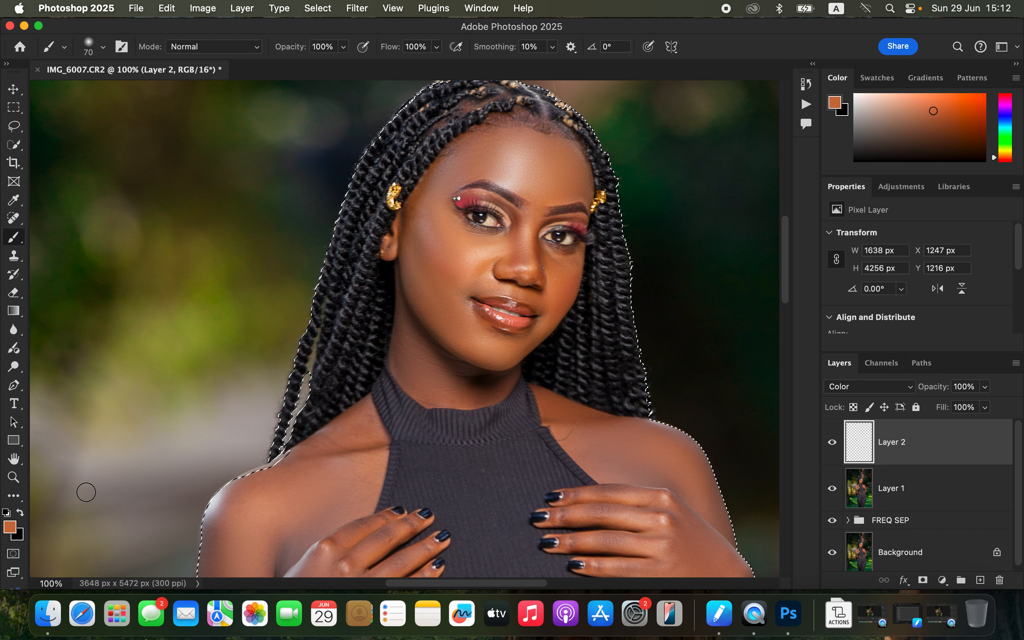
Step: Paint the sampled skin colour over the cheek and jaw on the Color layer, redoing the first stroke
{"action": "left_click", "coordinate": [410, 308]}
{"action": "mouse_move", "coordinate": [409, 307]}
{"action": "left_mouse_down"}
{"action": "mouse_move", "coordinate": [413, 320]}
{"action": "mouse_move", "coordinate": [404, 273]}
{"action": "left_mouse_up"}
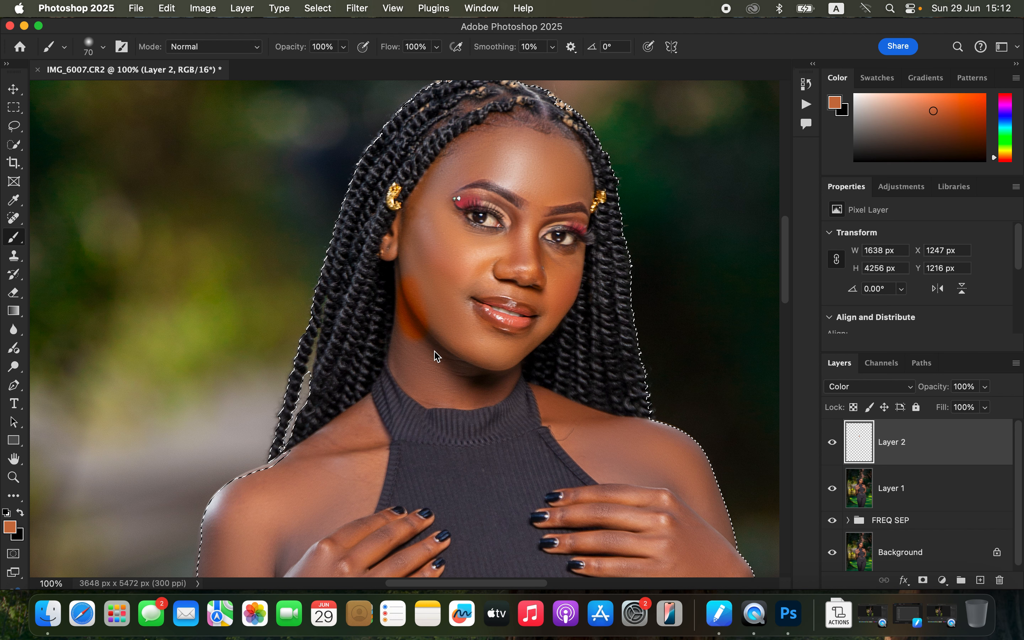
{"action": "key", "text": "super+z"}
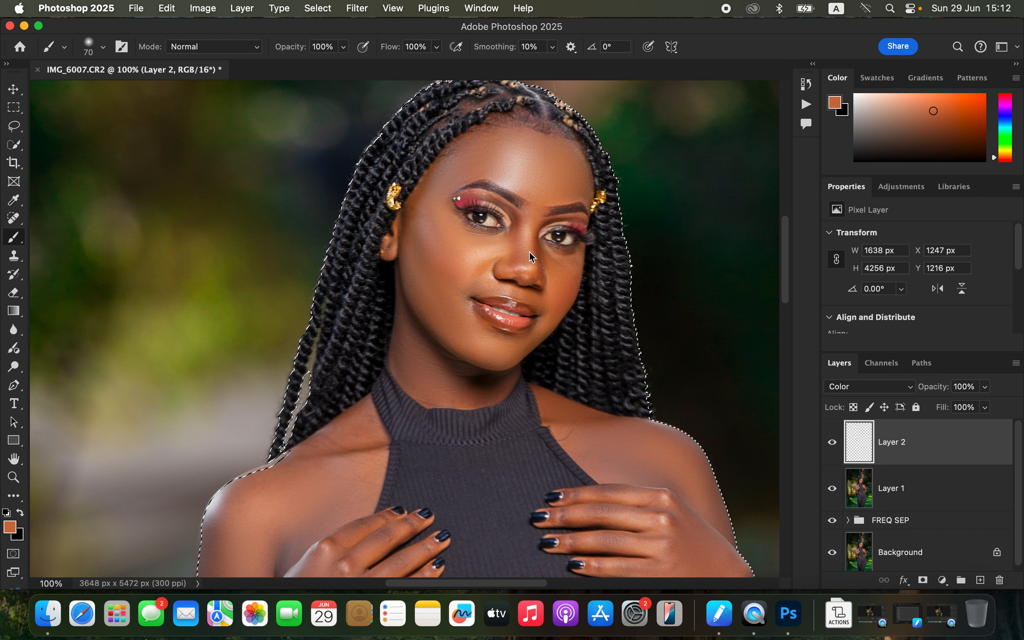
{"action": "mouse_move", "coordinate": [432, 245]}
{"action": "left_mouse_down"}
{"action": "mouse_move", "coordinate": [407, 229]}
{"action": "mouse_move", "coordinate": [408, 288]}
{"action": "mouse_move", "coordinate": [420, 294]}
{"action": "left_mouse_up"}
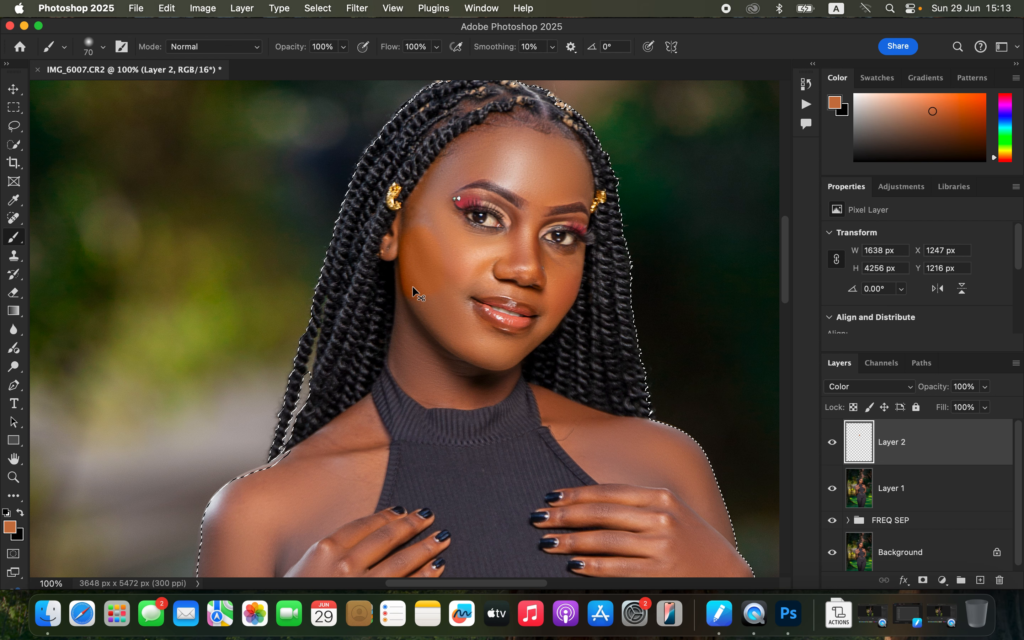
Step: Paint the skin colour over the face, then with a 125 px brush over the chest, shoulders and arm
{"action": "key", "text": "super+minus"}
{"action": "mouse_move", "coordinate": [408, 295]}
{"action": "left_mouse_down"}
{"action": "mouse_move", "coordinate": [410, 366]}
{"action": "mouse_move", "coordinate": [434, 372]}
{"action": "mouse_move", "coordinate": [449, 360]}
{"action": "mouse_move", "coordinate": [426, 324]}
{"action": "mouse_move", "coordinate": [438, 358]}
{"action": "mouse_move", "coordinate": [460, 341]}
{"action": "mouse_move", "coordinate": [443, 327]}
{"action": "mouse_move", "coordinate": [440, 279]}
{"action": "mouse_move", "coordinate": [423, 264]}
{"action": "mouse_move", "coordinate": [417, 274]}
{"action": "mouse_move", "coordinate": [413, 256]}
{"action": "mouse_move", "coordinate": [398, 272]}
{"action": "mouse_move", "coordinate": [436, 223]}
{"action": "mouse_move", "coordinate": [484, 212]}
{"action": "mouse_move", "coordinate": [483, 227]}
{"action": "mouse_move", "coordinate": [473, 204]}
{"action": "mouse_move", "coordinate": [450, 207]}
{"action": "mouse_move", "coordinate": [498, 233]}
{"action": "mouse_move", "coordinate": [491, 221]}
{"action": "mouse_move", "coordinate": [498, 233]}
{"action": "mouse_move", "coordinate": [505, 209]}
{"action": "mouse_move", "coordinate": [524, 237]}
{"action": "mouse_move", "coordinate": [519, 220]}
{"action": "mouse_move", "coordinate": [523, 235]}
{"action": "mouse_move", "coordinate": [499, 238]}
{"action": "mouse_move", "coordinate": [481, 283]}
{"action": "mouse_move", "coordinate": [427, 265]}
{"action": "mouse_move", "coordinate": [434, 268]}
{"action": "mouse_move", "coordinate": [427, 238]}
{"action": "mouse_move", "coordinate": [452, 222]}
{"action": "mouse_move", "coordinate": [422, 260]}
{"action": "mouse_move", "coordinate": [461, 275]}
{"action": "mouse_move", "coordinate": [463, 298]}
{"action": "mouse_move", "coordinate": [506, 293]}
{"action": "mouse_move", "coordinate": [498, 284]}
{"action": "mouse_move", "coordinate": [510, 282]}
{"action": "mouse_move", "coordinate": [506, 311]}
{"action": "mouse_move", "coordinate": [515, 286]}
{"action": "mouse_move", "coordinate": [503, 323]}
{"action": "mouse_move", "coordinate": [478, 349]}
{"action": "mouse_move", "coordinate": [450, 351]}
{"action": "mouse_move", "coordinate": [477, 354]}
{"action": "mouse_move", "coordinate": [455, 363]}
{"action": "mouse_move", "coordinate": [408, 347]}
{"action": "mouse_move", "coordinate": [406, 262]}
{"action": "left_mouse_up"}
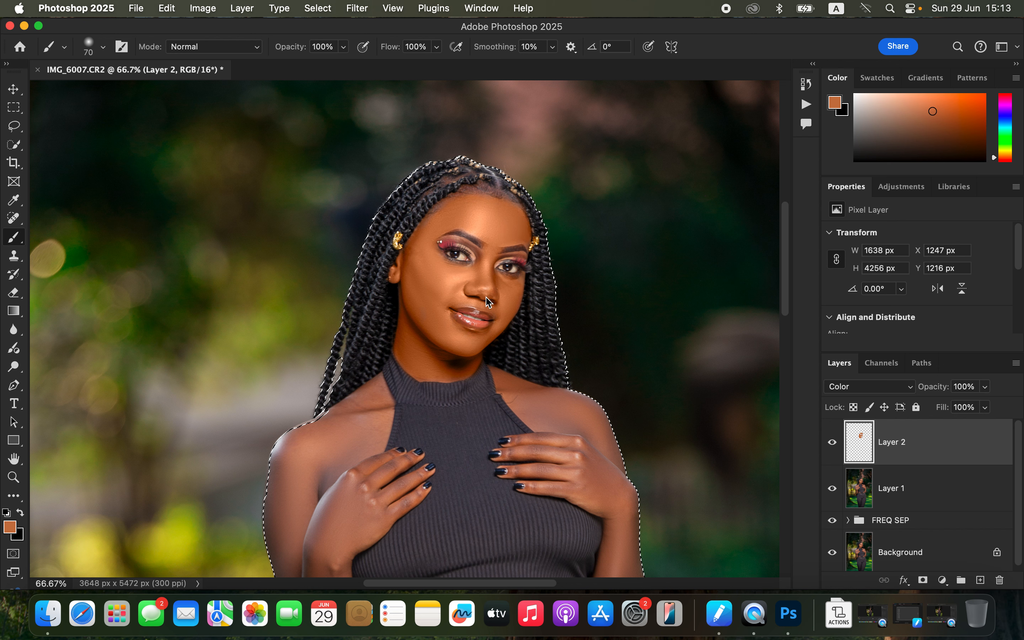
{"action": "key", "text": "super+minus"}
{"action": "scroll", "coordinate": [451, 319], "scroll_direction": "down", "scroll_amount": 5}
{"action": "key", "text": "bracketright"}
{"action": "key", "text": "bracketright"}
{"action": "key", "text": "bracketright"}
{"action": "key", "text": "bracketright"}
{"action": "mouse_move", "coordinate": [498, 245]}
{"action": "left_mouse_down"}
{"action": "mouse_move", "coordinate": [466, 222]}
{"action": "mouse_move", "coordinate": [514, 245]}
{"action": "mouse_move", "coordinate": [512, 281]}
{"action": "mouse_move", "coordinate": [478, 271]}
{"action": "mouse_move", "coordinate": [504, 292]}
{"action": "mouse_move", "coordinate": [532, 276]}
{"action": "mouse_move", "coordinate": [525, 243]}
{"action": "mouse_move", "coordinate": [502, 232]}
{"action": "mouse_move", "coordinate": [543, 276]}
{"action": "mouse_move", "coordinate": [534, 379]}
{"action": "mouse_move", "coordinate": [550, 408]}
{"action": "mouse_move", "coordinate": [563, 381]}
{"action": "mouse_move", "coordinate": [550, 436]}
{"action": "mouse_move", "coordinate": [555, 348]}
{"action": "mouse_move", "coordinate": [522, 257]}
{"action": "mouse_move", "coordinate": [490, 249]}
{"action": "mouse_move", "coordinate": [478, 222]}
{"action": "left_mouse_up"}
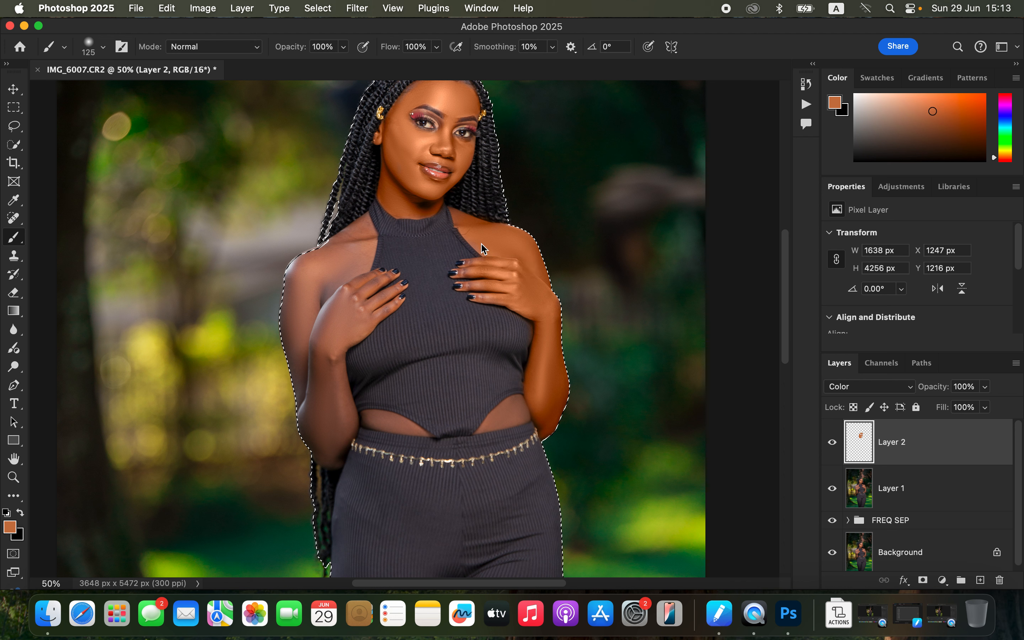
{"action": "mouse_move", "coordinate": [334, 310]}
{"action": "left_mouse_down"}
{"action": "mouse_move", "coordinate": [311, 326]}
{"action": "mouse_move", "coordinate": [299, 314]}
{"action": "mouse_move", "coordinate": [302, 287]}
{"action": "mouse_move", "coordinate": [296, 296]}
{"action": "mouse_move", "coordinate": [299, 384]}
{"action": "mouse_move", "coordinate": [329, 454]}
{"action": "mouse_move", "coordinate": [344, 412]}
{"action": "mouse_move", "coordinate": [329, 342]}
{"action": "mouse_move", "coordinate": [333, 457]}
{"action": "mouse_move", "coordinate": [344, 408]}
{"action": "mouse_move", "coordinate": [332, 356]}
{"action": "mouse_move", "coordinate": [367, 292]}
{"action": "mouse_move", "coordinate": [363, 284]}
{"action": "mouse_move", "coordinate": [333, 289]}
{"action": "mouse_move", "coordinate": [348, 237]}
{"action": "mouse_move", "coordinate": [321, 258]}
{"action": "mouse_move", "coordinate": [365, 239]}
{"action": "mouse_move", "coordinate": [353, 275]}
{"action": "mouse_move", "coordinate": [362, 223]}
{"action": "mouse_move", "coordinate": [306, 284]}
{"action": "mouse_move", "coordinate": [297, 274]}
{"action": "mouse_move", "coordinate": [329, 306]}
{"action": "mouse_move", "coordinate": [334, 331]}
{"action": "left_mouse_up"}
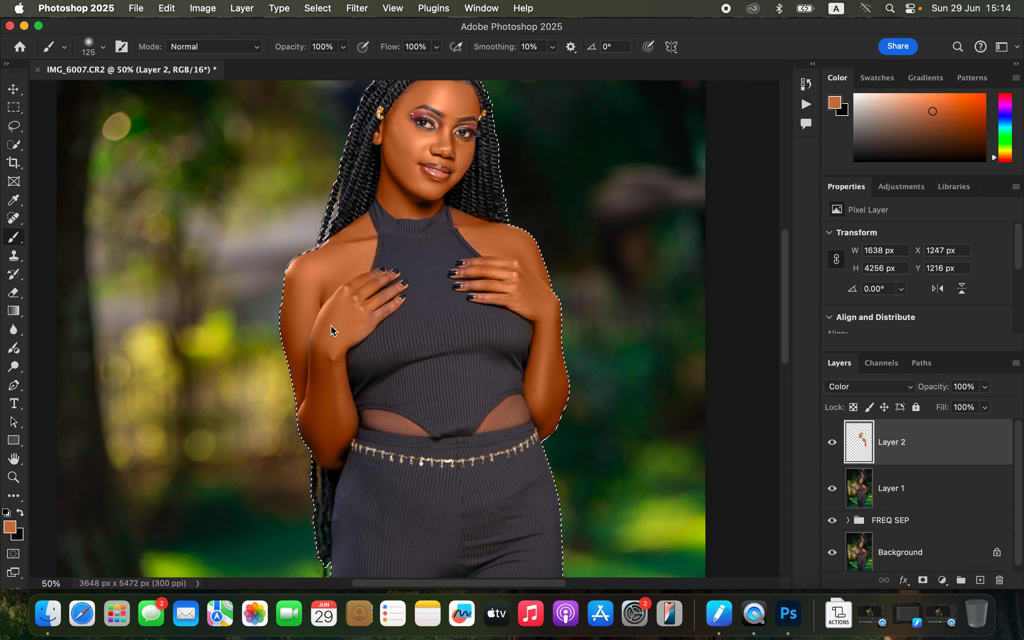
Step: Paint the inner arm and midriff skin with a 60 px brush, then deselect the subject
{"action": "key", "text": "bracketleft"}
{"action": "key", "text": "bracketleft"}
{"action": "key", "text": "bracketleft"}
{"action": "key", "text": "bracketleft"}
{"action": "key", "text": "bracketleft"}
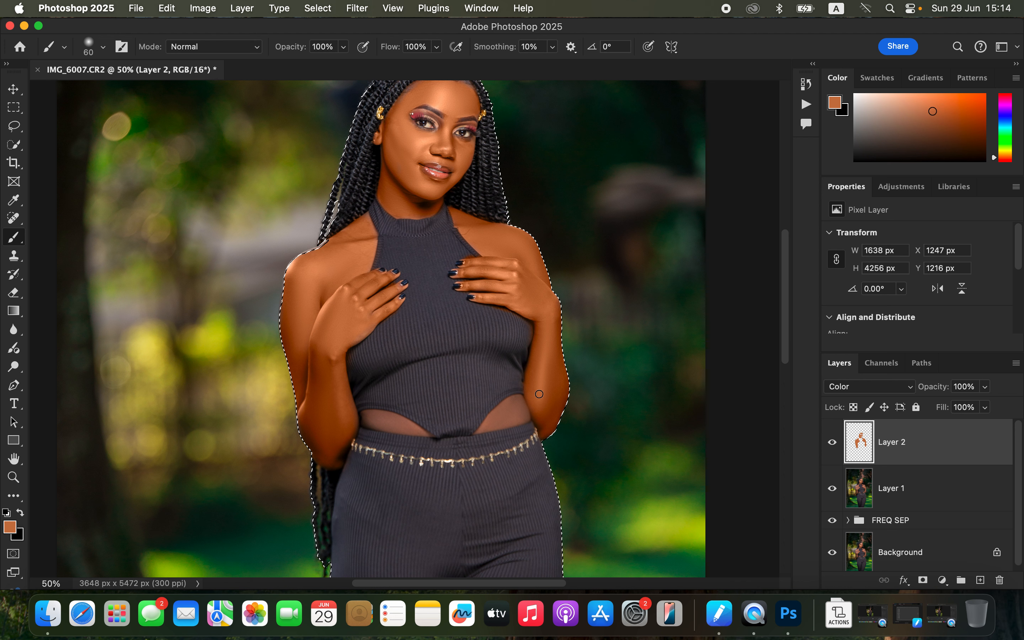
{"action": "mouse_move", "coordinate": [505, 406]}
{"action": "left_mouse_down"}
{"action": "mouse_move", "coordinate": [499, 420]}
{"action": "mouse_move", "coordinate": [510, 423]}
{"action": "mouse_move", "coordinate": [523, 400]}
{"action": "mouse_move", "coordinate": [529, 415]}
{"action": "mouse_move", "coordinate": [490, 422]}
{"action": "mouse_move", "coordinate": [514, 402]}
{"action": "mouse_move", "coordinate": [488, 425]}
{"action": "mouse_move", "coordinate": [499, 408]}
{"action": "left_mouse_up"}
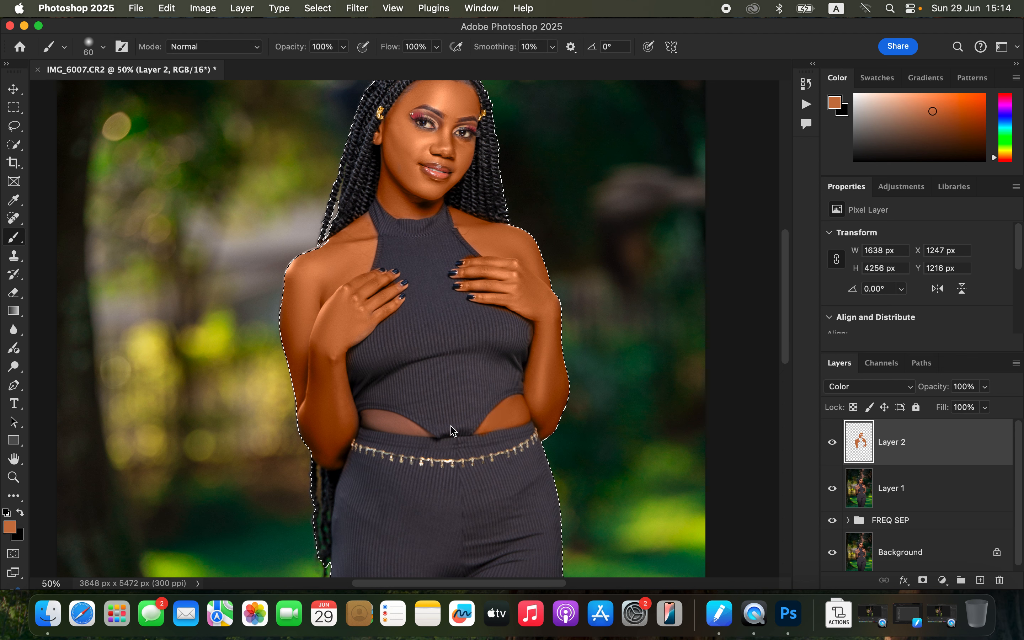
{"action": "mouse_move", "coordinate": [380, 416]}
{"action": "left_mouse_down"}
{"action": "mouse_move", "coordinate": [413, 430]}
{"action": "mouse_move", "coordinate": [378, 417]}
{"action": "mouse_move", "coordinate": [425, 434]}
{"action": "mouse_move", "coordinate": [362, 415]}
{"action": "left_mouse_up"}
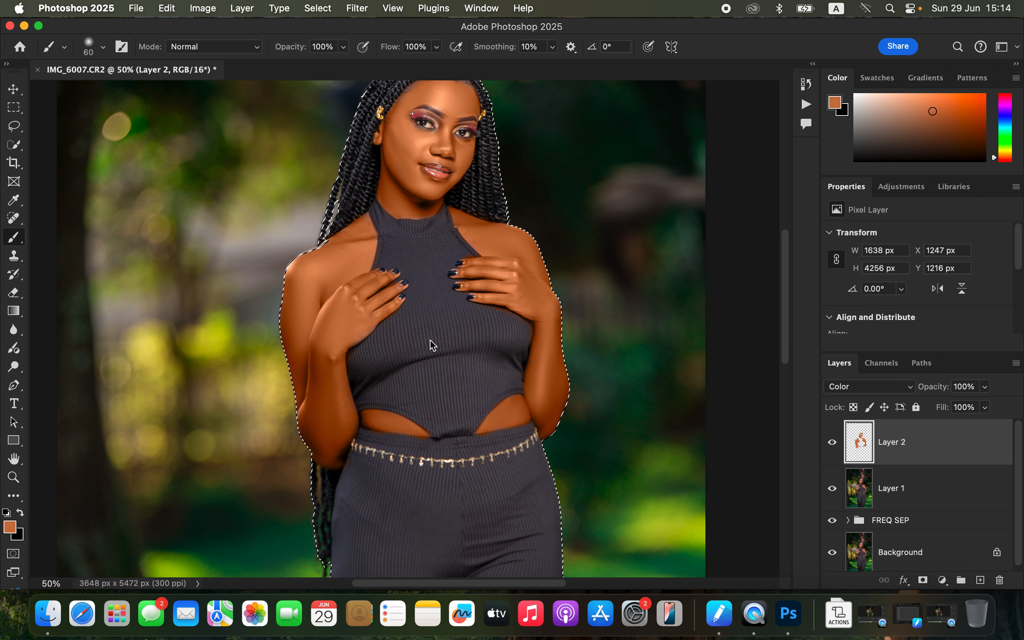
{"action": "key", "text": "super+d"}
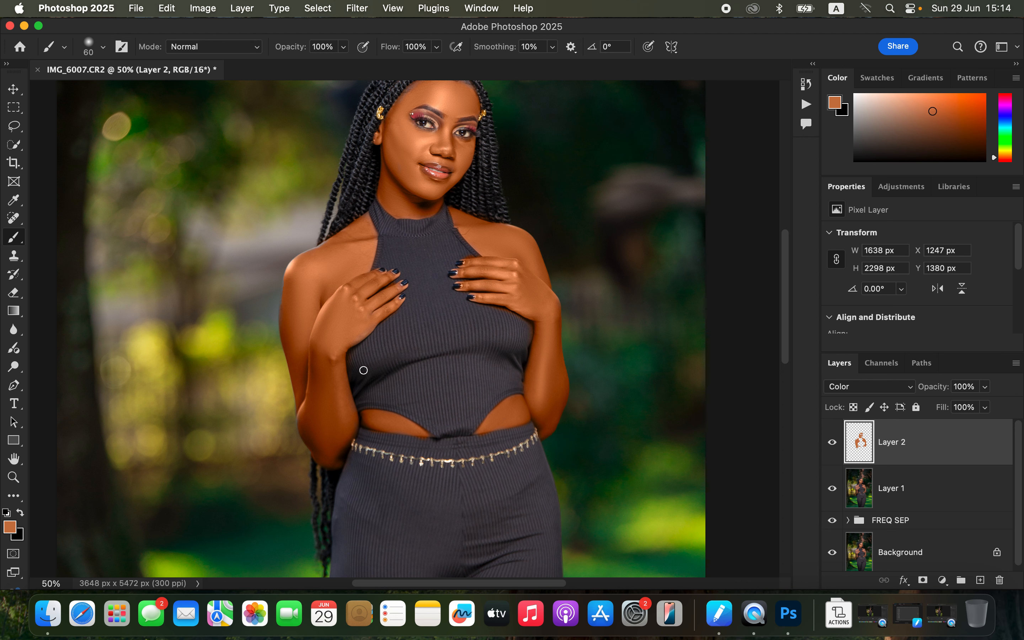
Step: Paint the skin colour along the outer edge of the left upper arm with a smaller brush
{"action": "key", "text": "super+equal"}
{"action": "key", "text": "super+equal"}
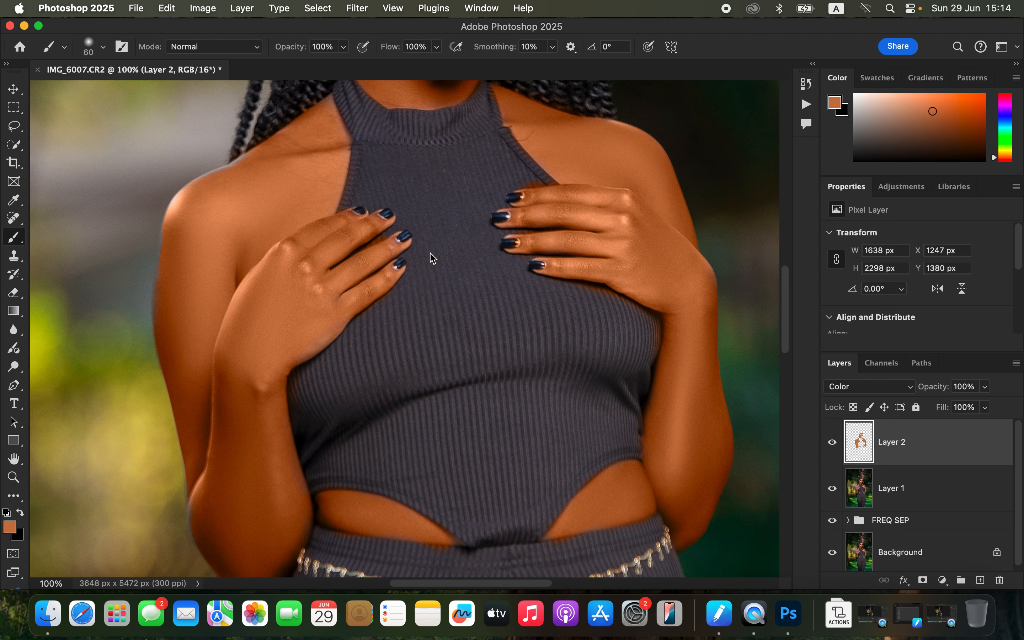
{"action": "key", "text": "bracketleft"}
{"action": "key", "text": "bracketleft"}
{"action": "key", "text": "bracketleft"}
{"action": "key", "text": "bracketleft"}
{"action": "key", "text": "bracketleft"}
{"action": "key", "text": "bracketleft"}
{"action": "key", "text": "bracketleft"}
{"action": "key", "text": "bracketleft"}
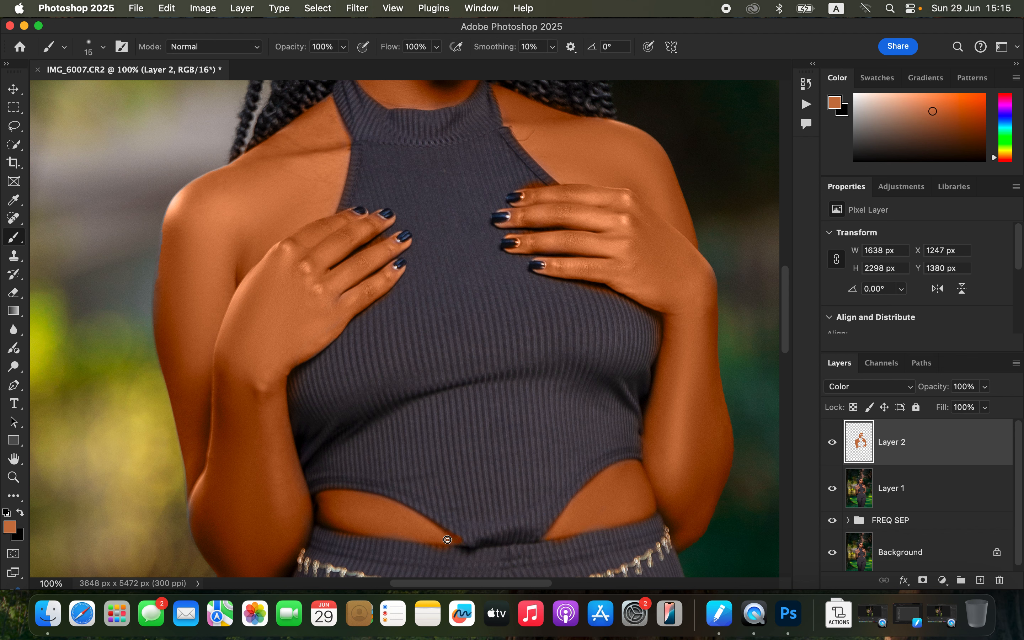
{"action": "left_click", "coordinate": [14, 294]}
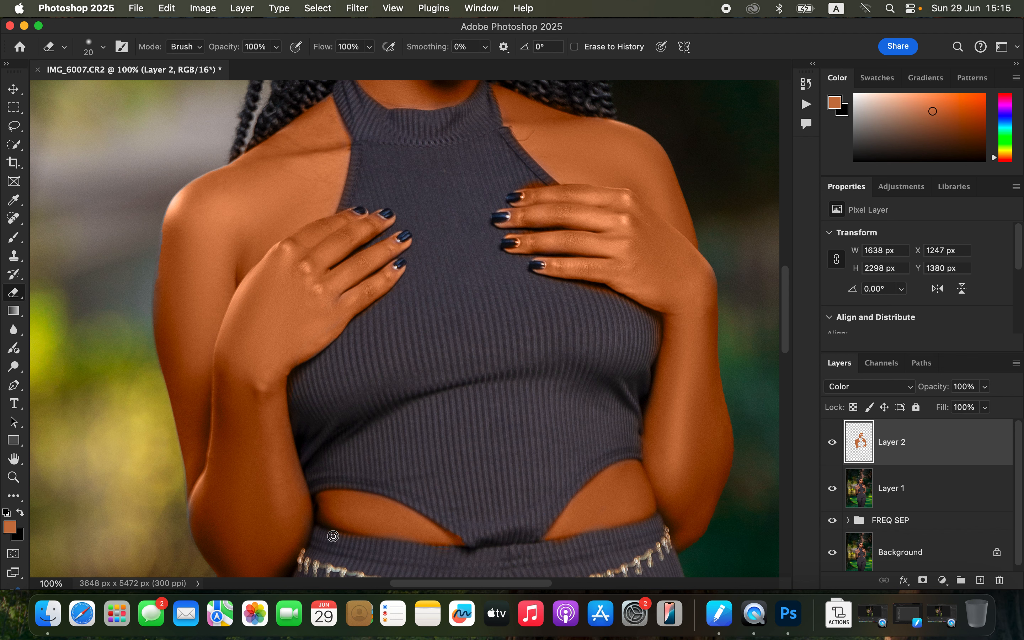
{"action": "key", "text": "b"}
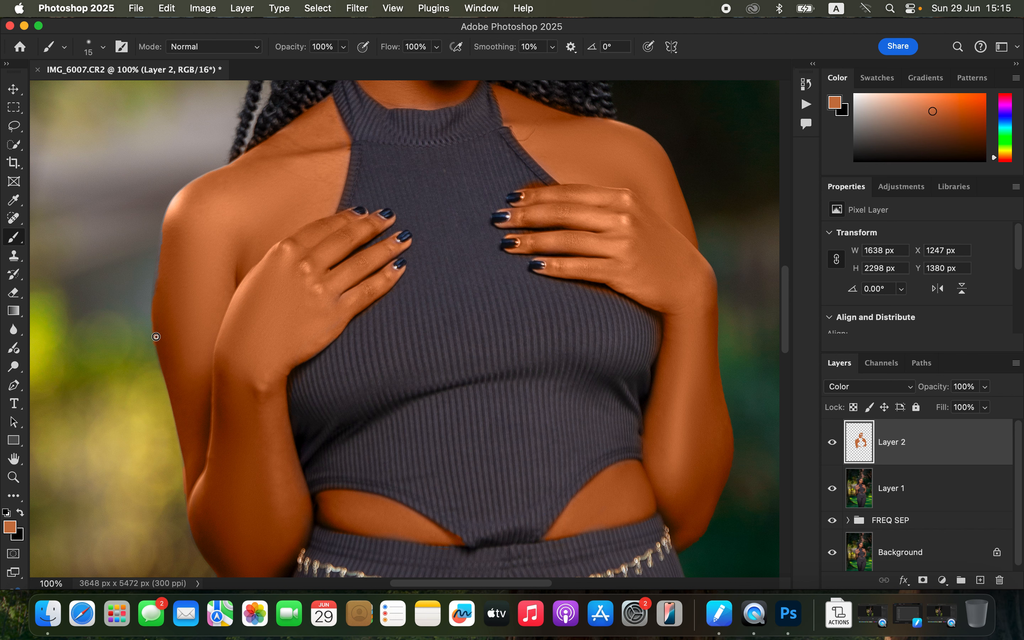
{"action": "left_click_drag", "start_coordinate": [157, 296], "coordinate": [178, 276]}
{"action": "left_click_drag", "start_coordinate": [162, 240], "coordinate": [178, 213]}
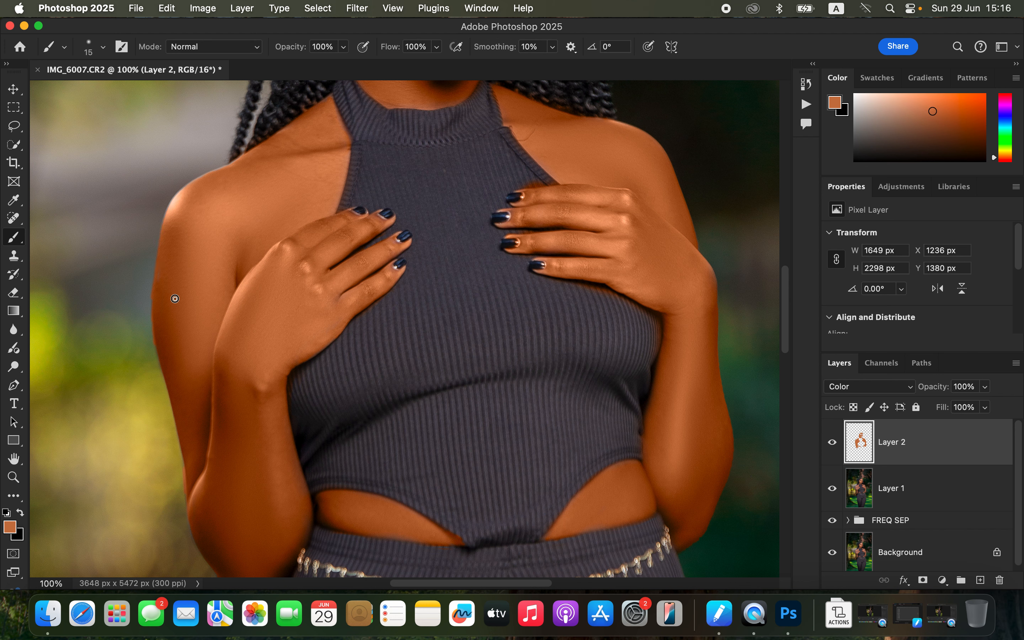
Step: Erase the stray skin colour from the top's neckline on the Color layer, then return to the Brush
{"action": "key", "text": "e"}
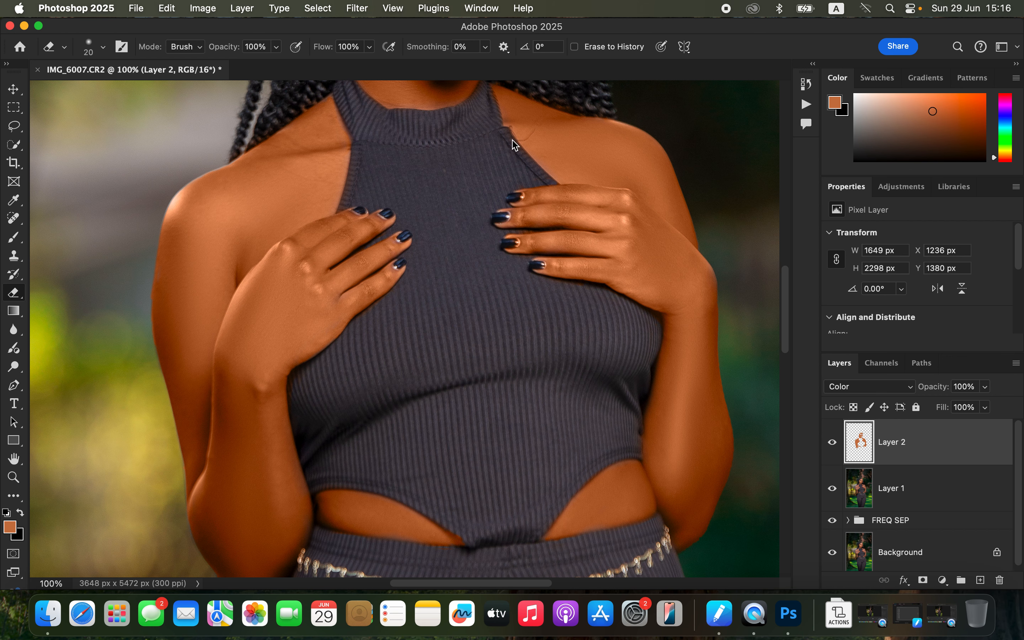
{"action": "left_click_drag", "start_coordinate": [461, 149], "coordinate": [487, 293]}
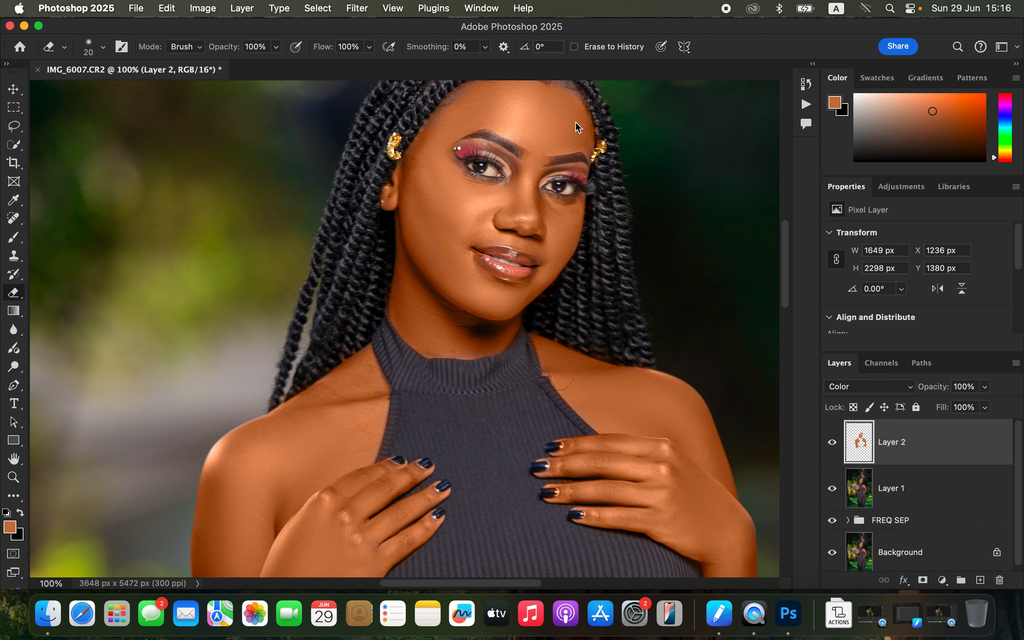
{"action": "key", "text": "b"}
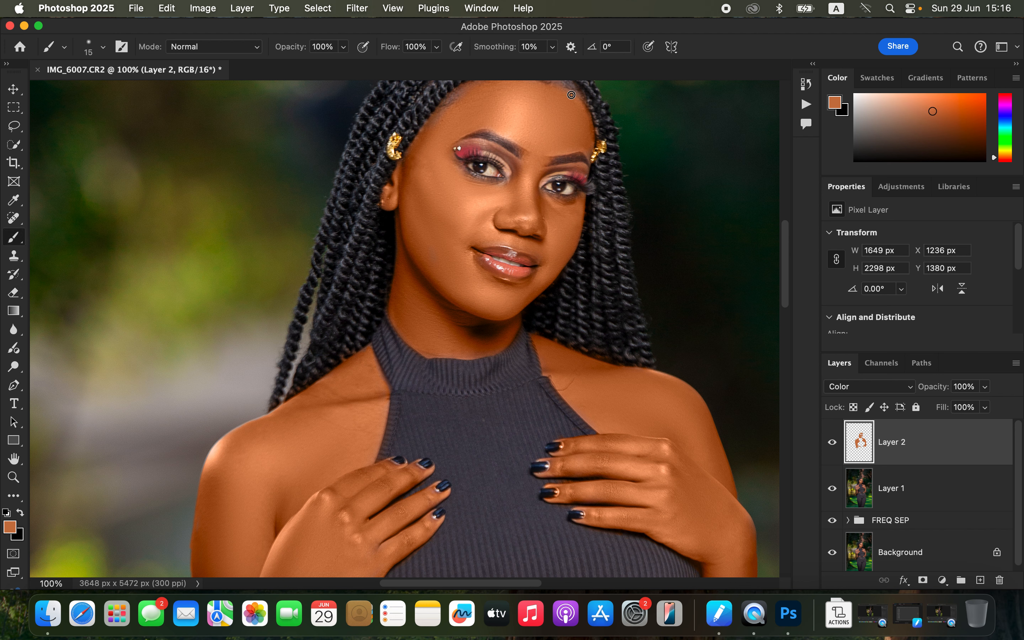
Step: Lower the Color layer's opacity to 76%
{"action": "key", "text": "super+minus"}
{"action": "key", "text": "super+minus"}
{"action": "key", "text": "super+minus"}
{"action": "scroll", "coordinate": [532, 336], "scroll_direction": "down", "scroll_amount": 5}
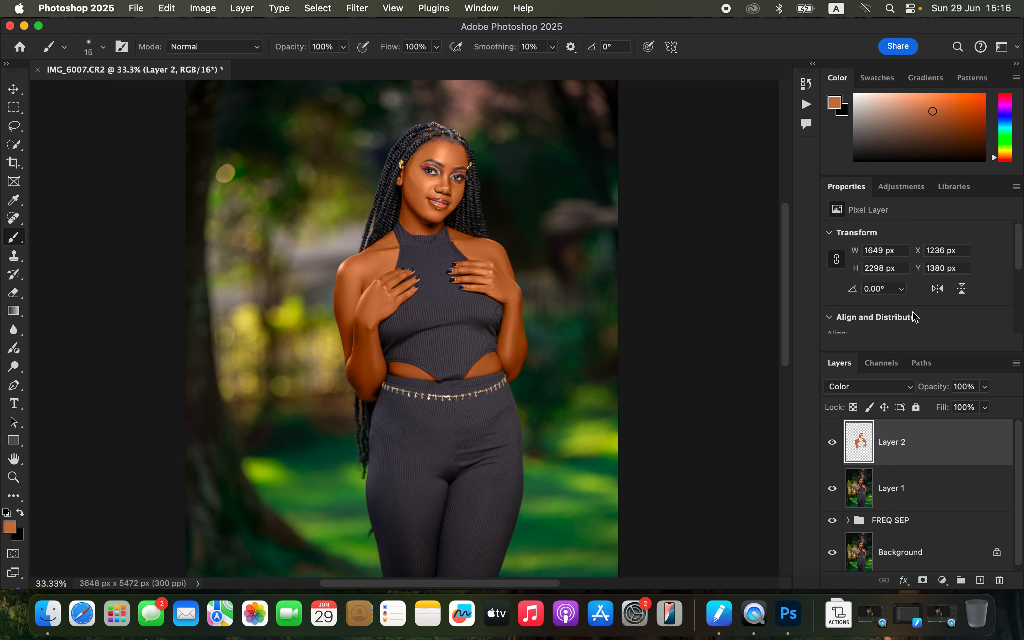
{"action": "left_click", "coordinate": [985, 386]}
{"action": "mouse_move", "coordinate": [987, 404]}
{"action": "left_mouse_down"}
{"action": "mouse_move", "coordinate": [957, 405]}
{"action": "mouse_move", "coordinate": [977, 409]}
{"action": "left_mouse_up"}
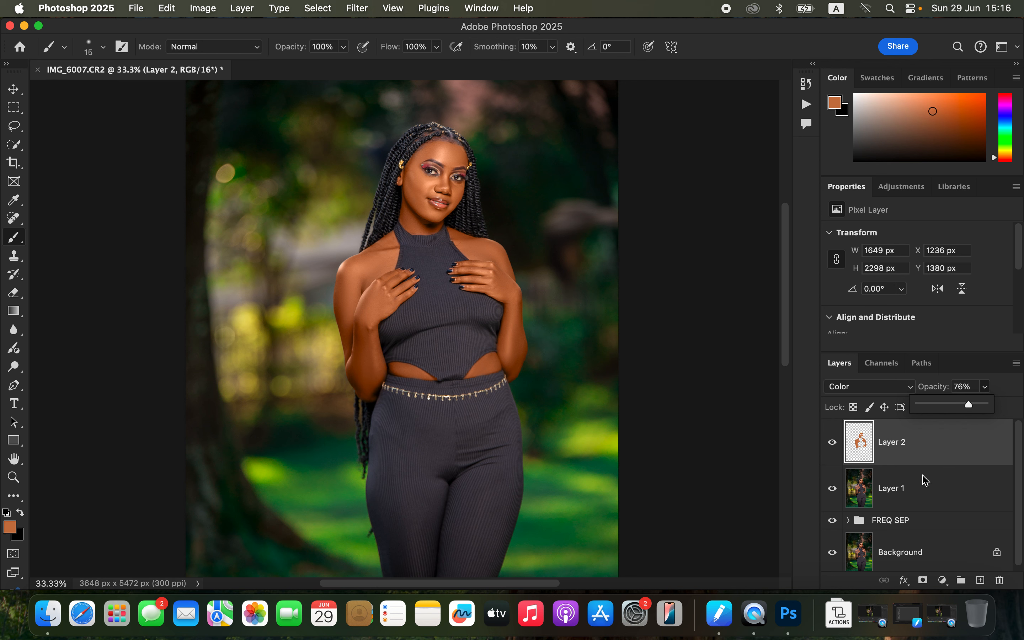
Step: Add a Hue/Saturation adjustment layer with Lightness -21 and toggle its visibility to compare
{"action": "left_click", "coordinate": [943, 581]}
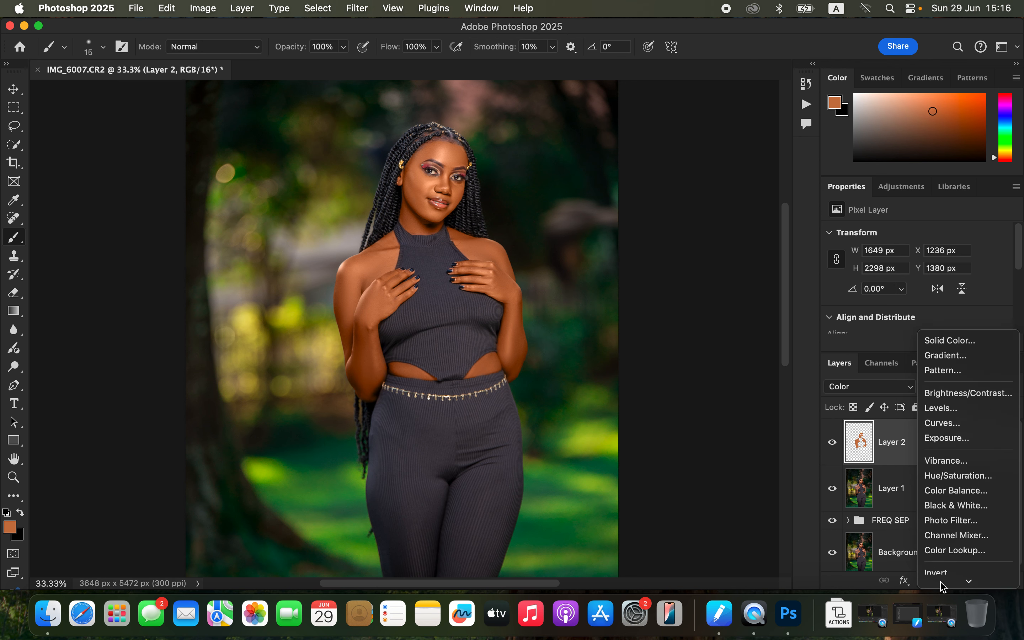
{"action": "left_click", "coordinate": [970, 435]}
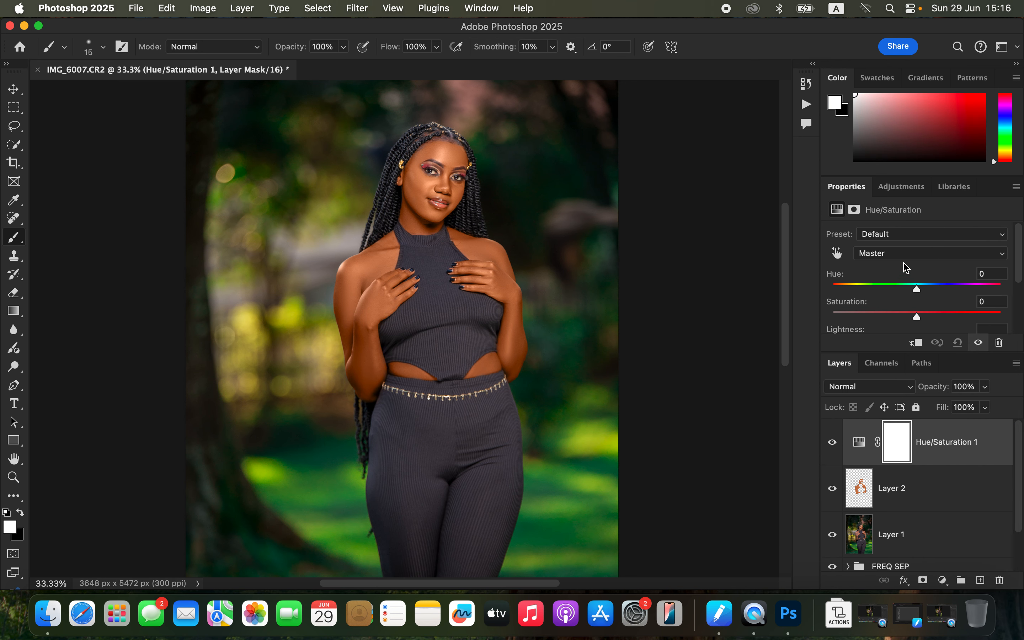
{"action": "left_click", "coordinate": [903, 254]}
{"action": "left_click", "coordinate": [901, 271]}
{"action": "mouse_move", "coordinate": [917, 287]}
{"action": "left_mouse_down"}
{"action": "mouse_move", "coordinate": [908, 288]}
{"action": "mouse_move", "coordinate": [932, 290]}
{"action": "mouse_move", "coordinate": [905, 291]}
{"action": "mouse_move", "coordinate": [922, 292]}
{"action": "left_mouse_up"}
{"action": "scroll", "coordinate": [1020, 273], "scroll_direction": "down", "scroll_amount": 2}
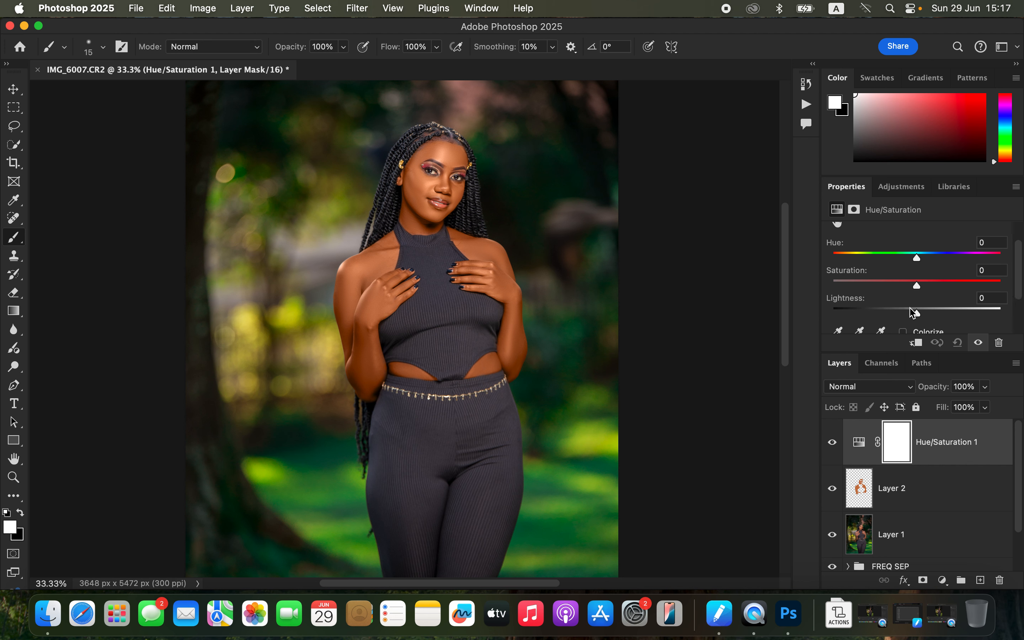
{"action": "left_click_drag", "start_coordinate": [915, 314], "coordinate": [899, 314]}
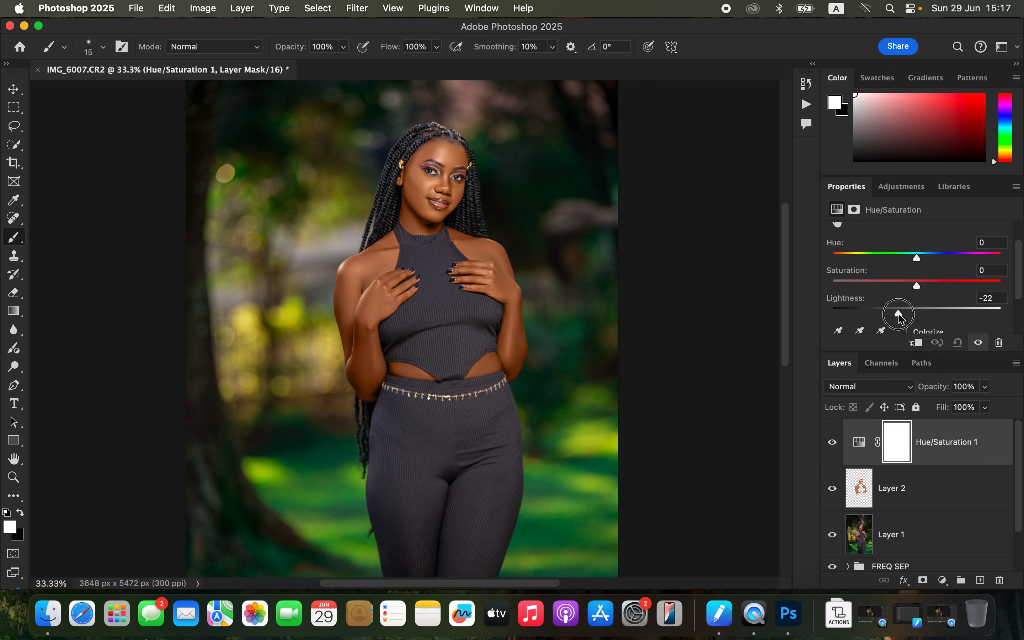
{"action": "left_click_drag", "start_coordinate": [901, 317], "coordinate": [898, 314]}
{"action": "left_click", "coordinate": [838, 445]}
{"action": "left_click", "coordinate": [839, 443]}
{"action": "left_click", "coordinate": [839, 443]}
{"action": "left_click", "coordinate": [839, 441]}
Step: Add a Black & White adjustment layer, set its blend mode to Multiply and opacity to 4%
{"action": "left_click", "coordinate": [943, 580]}
{"action": "left_click", "coordinate": [970, 460]}
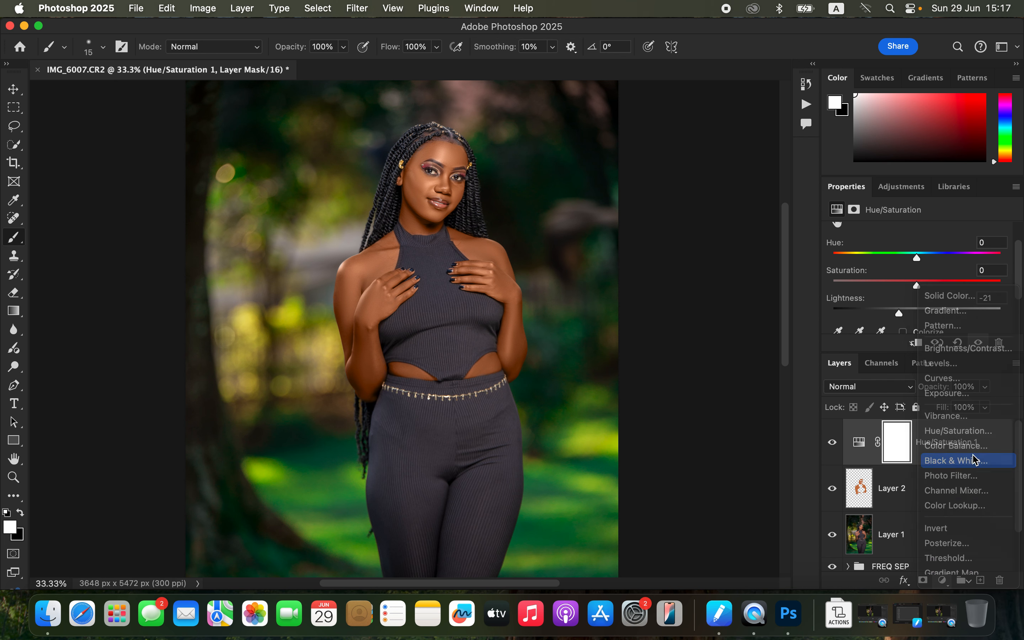
{"action": "left_click", "coordinate": [879, 389]}
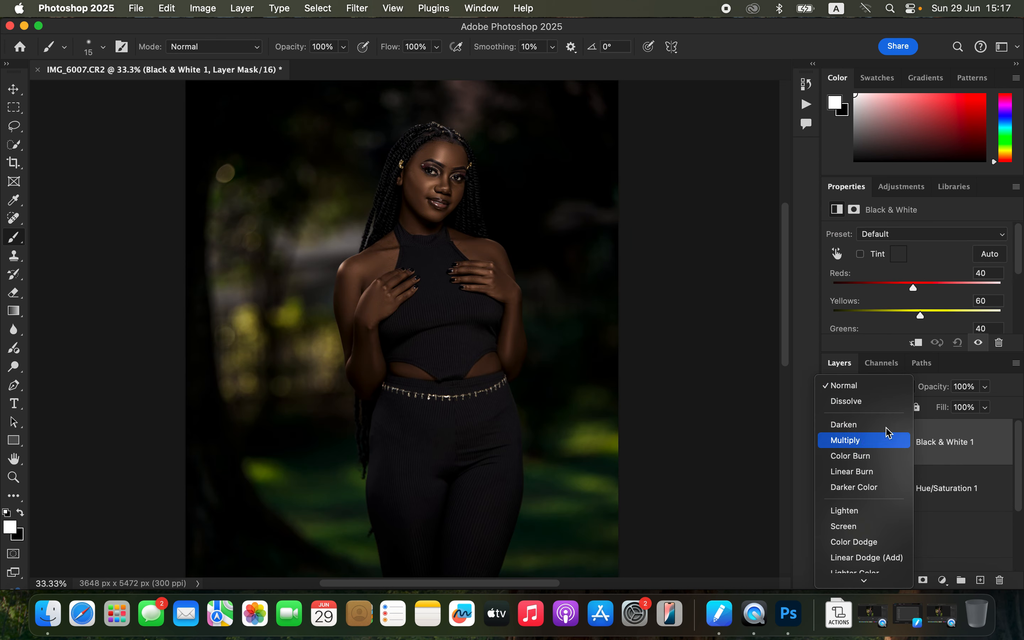
{"action": "left_click", "coordinate": [875, 438]}
{"action": "left_click", "coordinate": [985, 387]}
{"action": "left_click_drag", "start_coordinate": [988, 403], "coordinate": [924, 412]}
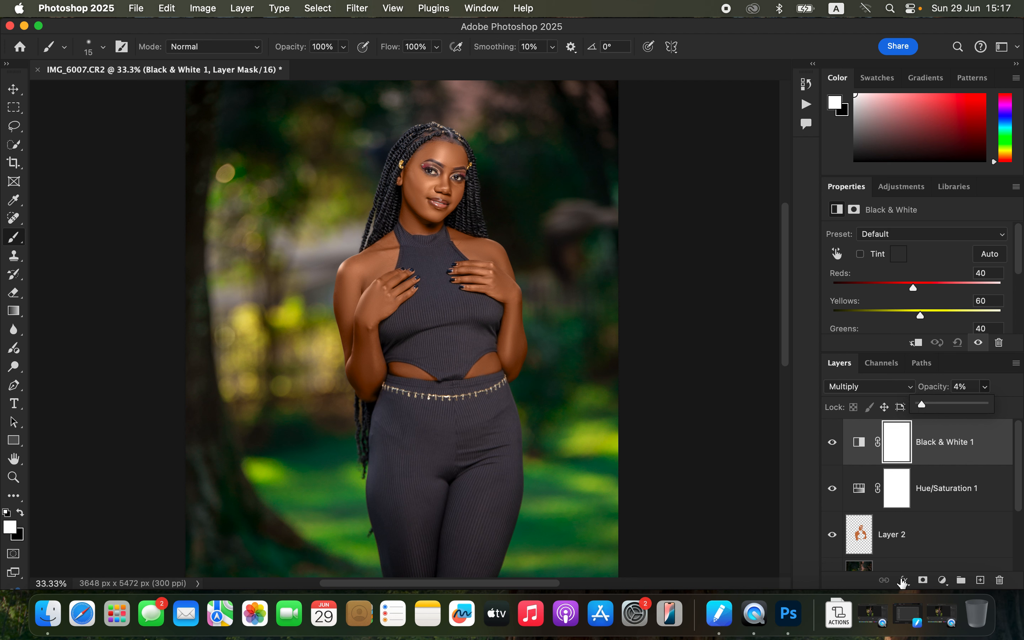
Step: Add a Selective Color adjustment layer and set Blacks to Cyan +18 and Black +1
{"action": "left_click", "coordinate": [943, 582]}
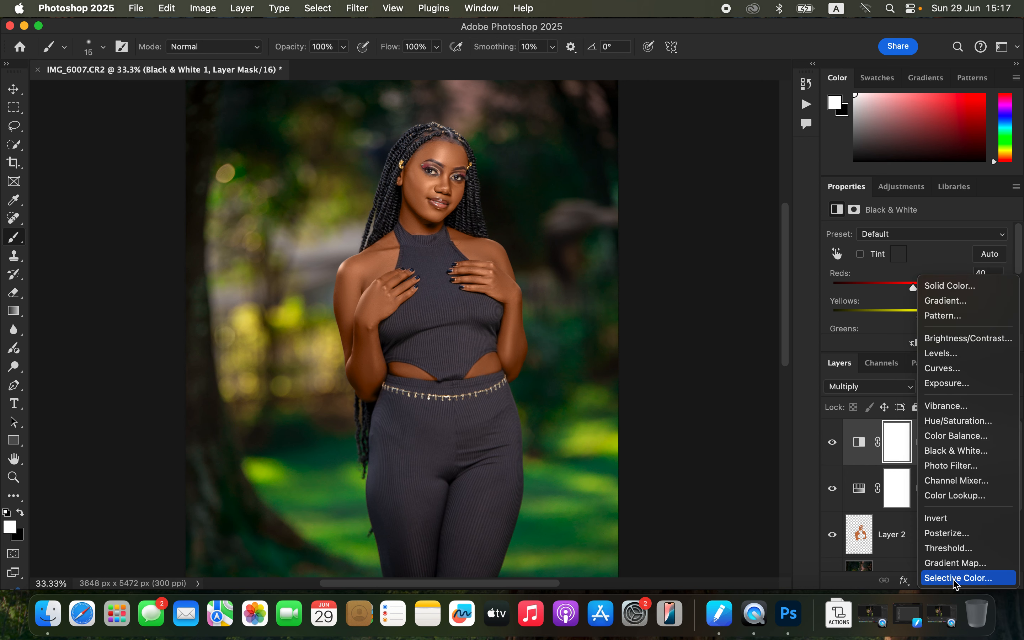
{"action": "left_click", "coordinate": [958, 578]}
{"action": "left_click", "coordinate": [908, 253]}
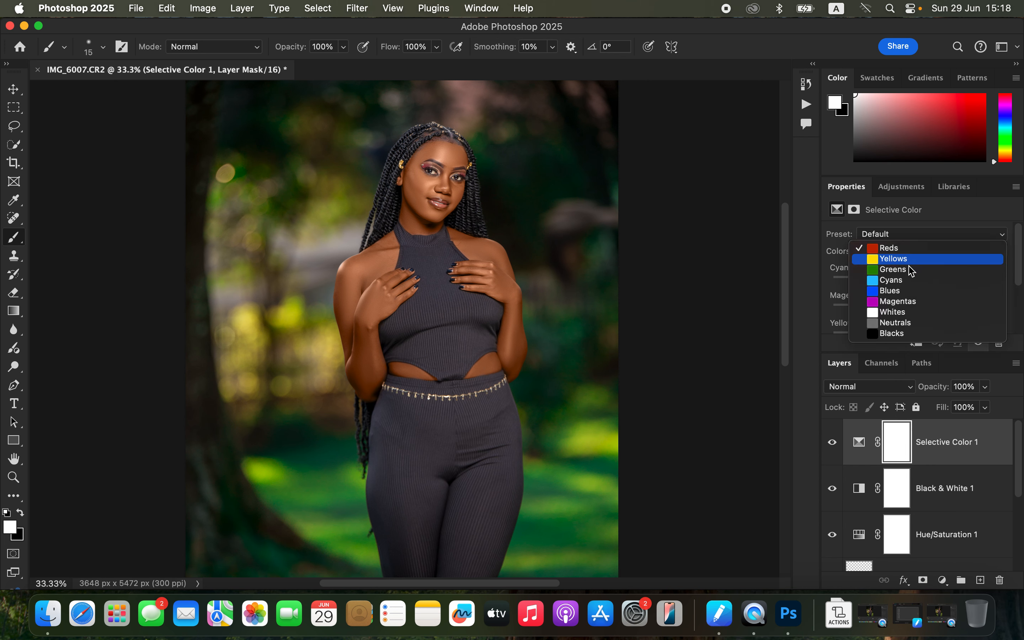
{"action": "left_click", "coordinate": [910, 334]}
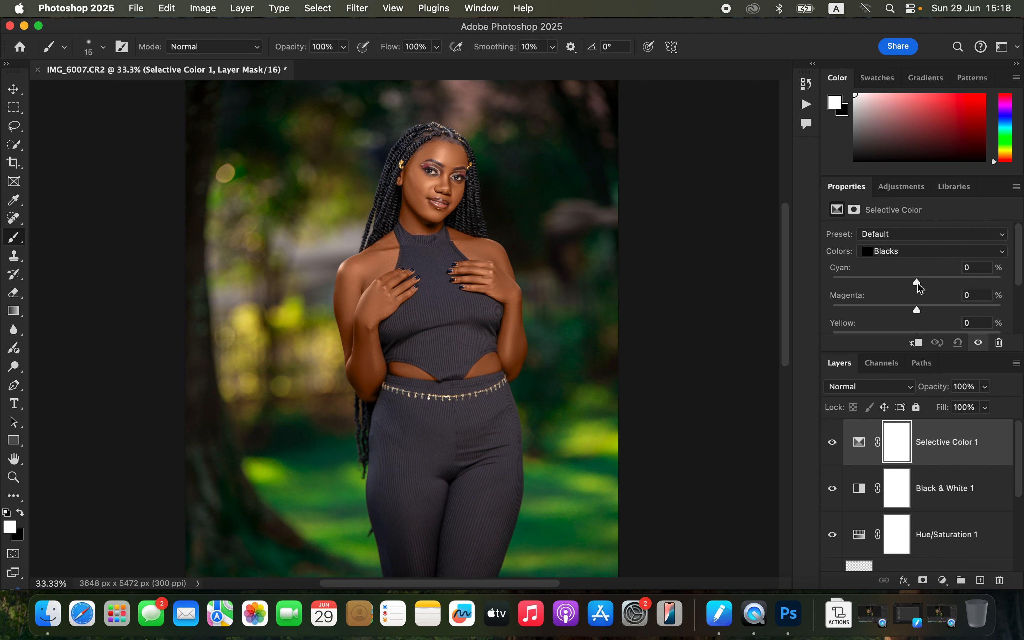
{"action": "left_click_drag", "start_coordinate": [921, 286], "coordinate": [933, 284]}
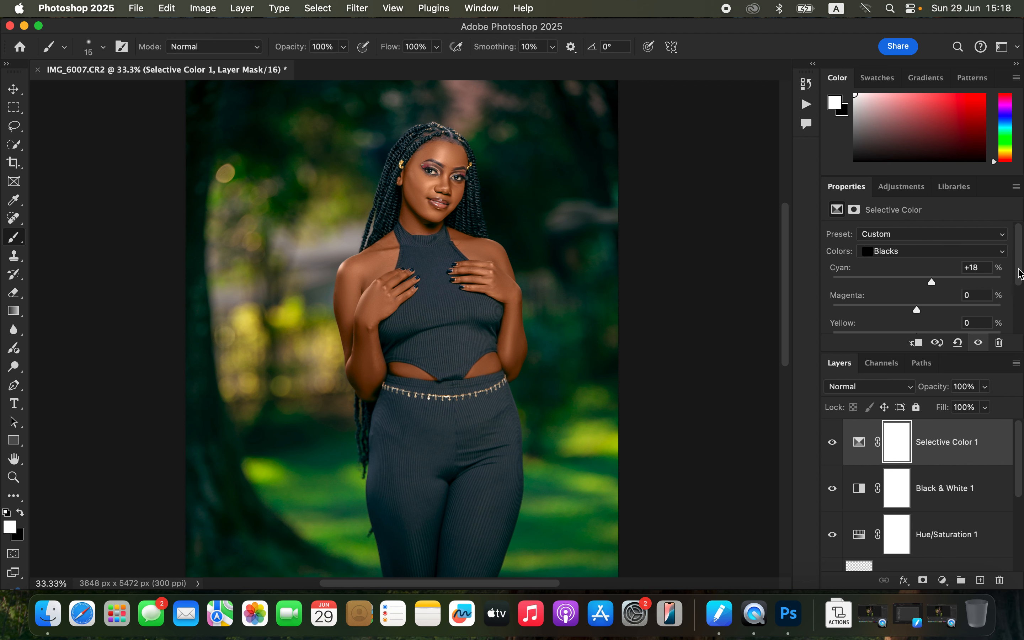
{"action": "scroll", "coordinate": [1019, 273], "scroll_direction": "down", "scroll_amount": 5}
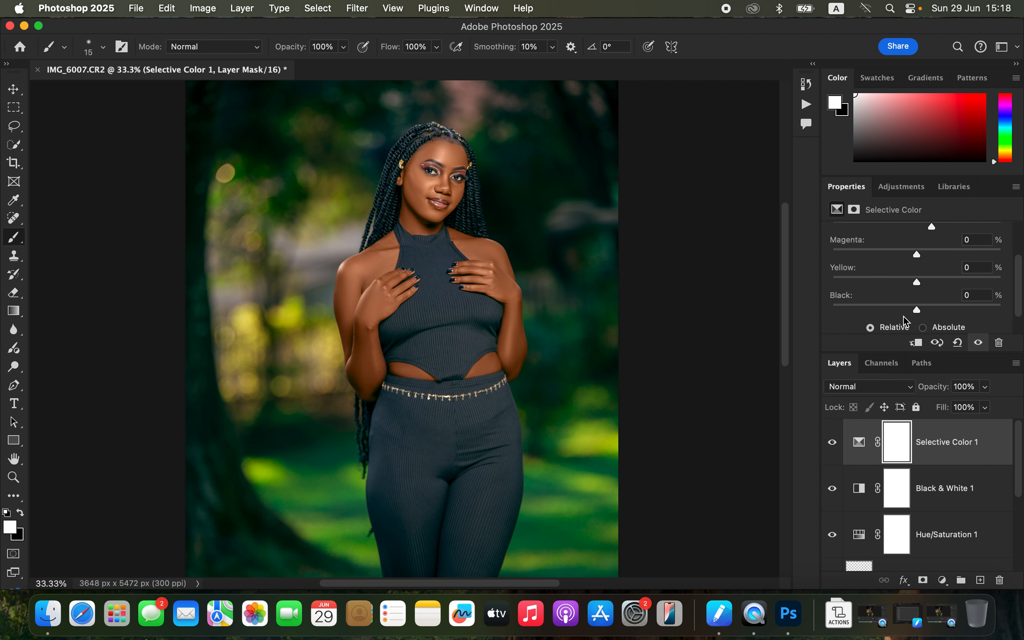
{"action": "left_click_drag", "start_coordinate": [917, 312], "coordinate": [921, 314]}
{"action": "left_click", "coordinate": [831, 442]}
Step: In the Selective Color layer, set Greens to Magenta +5, Yellow +5 and Black -8
{"action": "key", "text": "super+minus"}
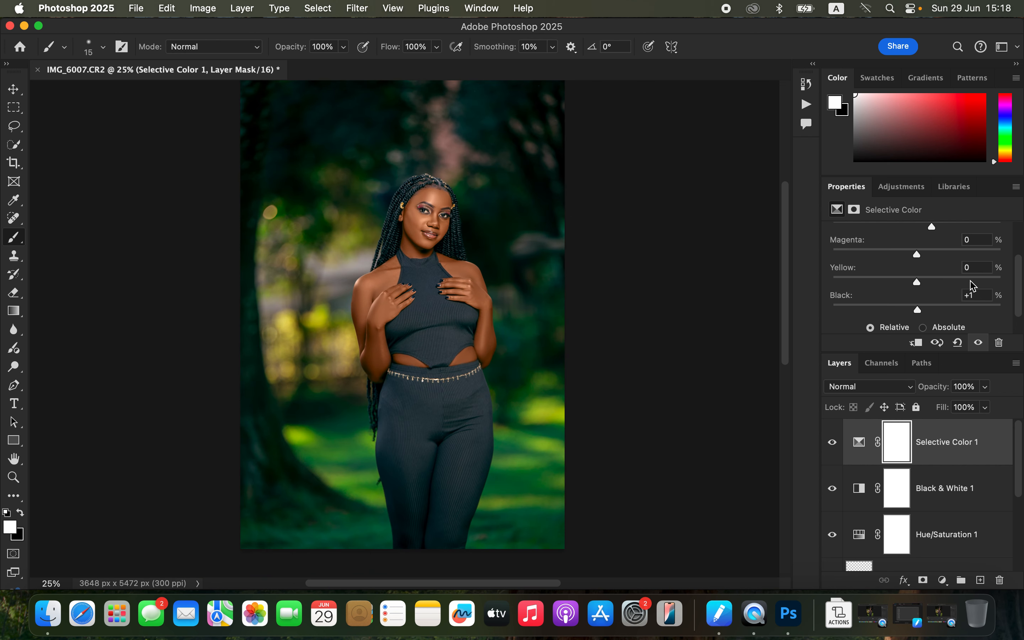
{"action": "left_click_drag", "start_coordinate": [1017, 311], "coordinate": [1013, 251]}
{"action": "left_click", "coordinate": [961, 253]}
{"action": "left_click", "coordinate": [927, 184]}
{"action": "left_click_drag", "start_coordinate": [933, 299], "coordinate": [930, 323]}
{"action": "scroll", "coordinate": [1014, 275], "scroll_direction": "down", "scroll_amount": 3}
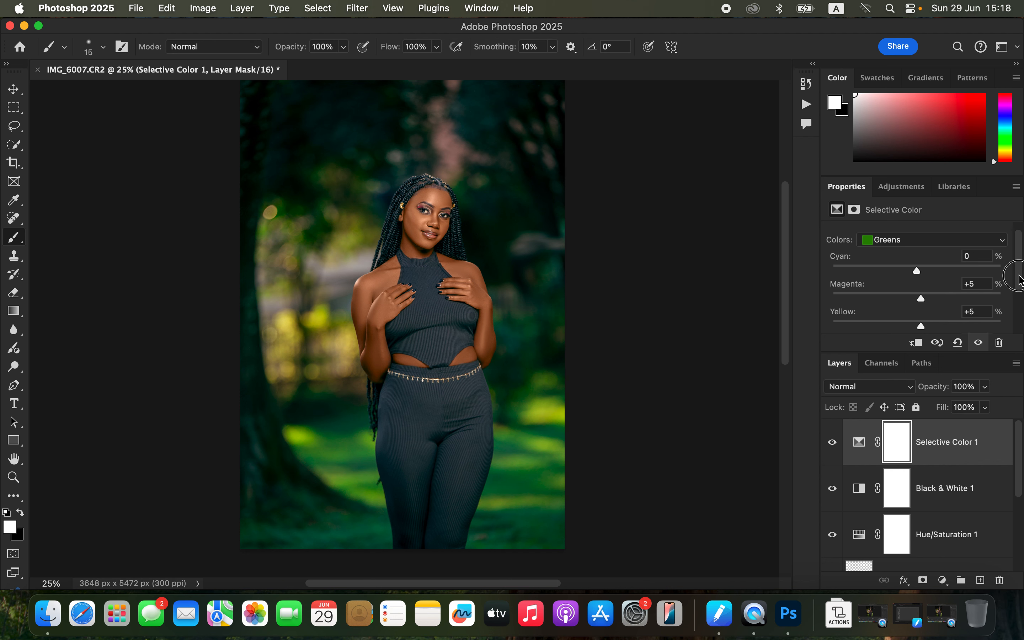
{"action": "left_click_drag", "start_coordinate": [924, 247], "coordinate": [866, 253]}
{"action": "double_click", "coordinate": [870, 250]}
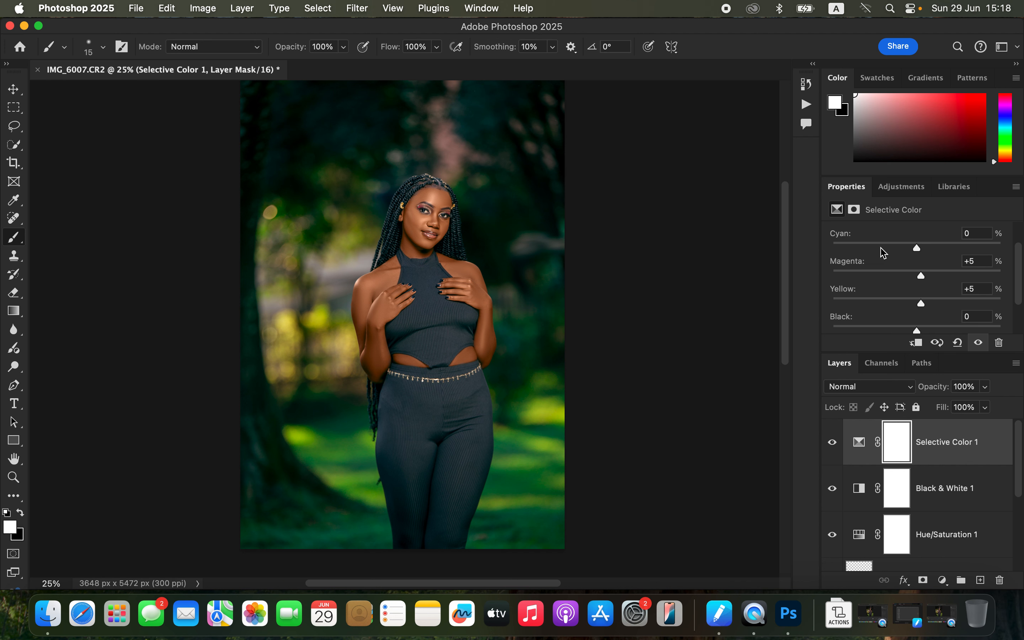
{"action": "scroll", "coordinate": [1019, 278], "scroll_direction": "down", "scroll_amount": 2}
{"action": "left_click_drag", "start_coordinate": [884, 298], "coordinate": [911, 301]}
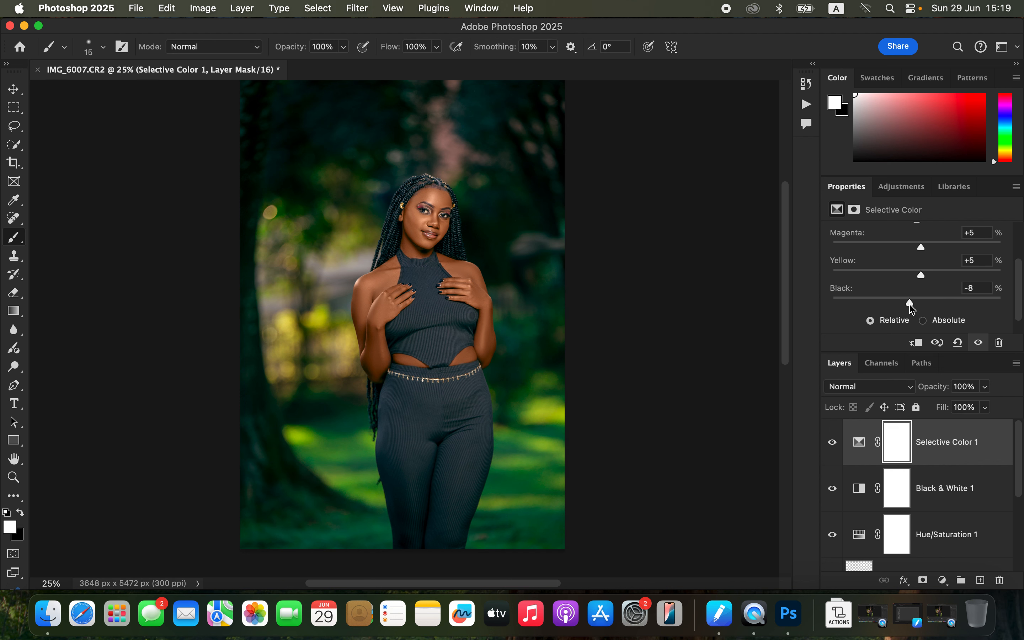
Step: Add another Hue/Saturation layer and lower the Greens saturation to -13
{"action": "left_click", "coordinate": [946, 578]}
{"action": "left_click", "coordinate": [971, 464]}
{"action": "left_click", "coordinate": [902, 253]}
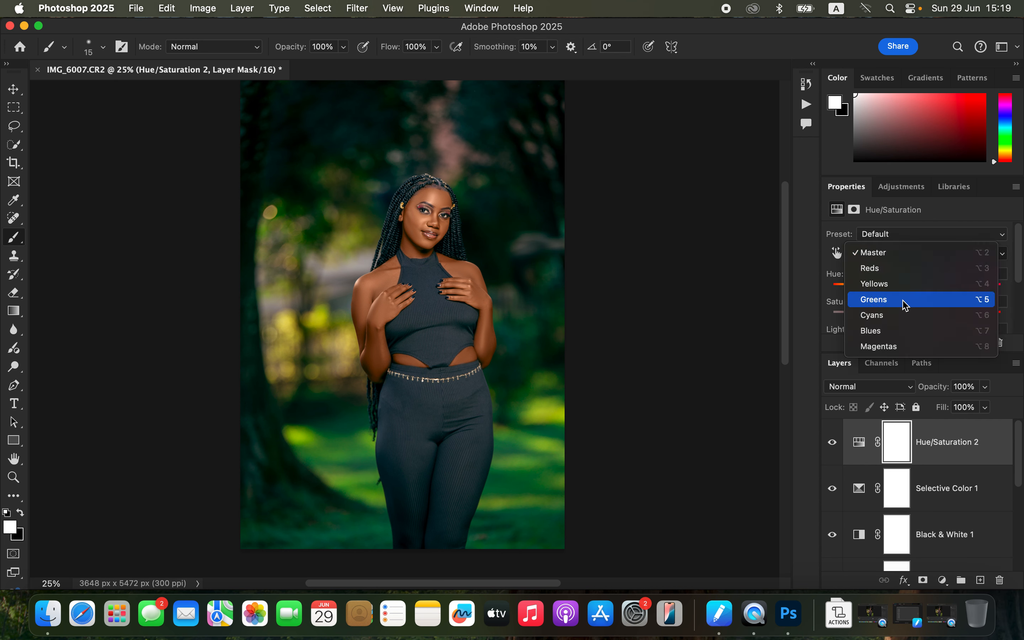
{"action": "left_click", "coordinate": [903, 299]}
{"action": "mouse_move", "coordinate": [916, 315]}
{"action": "left_mouse_down"}
{"action": "mouse_move", "coordinate": [862, 311]}
{"action": "mouse_move", "coordinate": [906, 310]}
{"action": "left_mouse_up"}
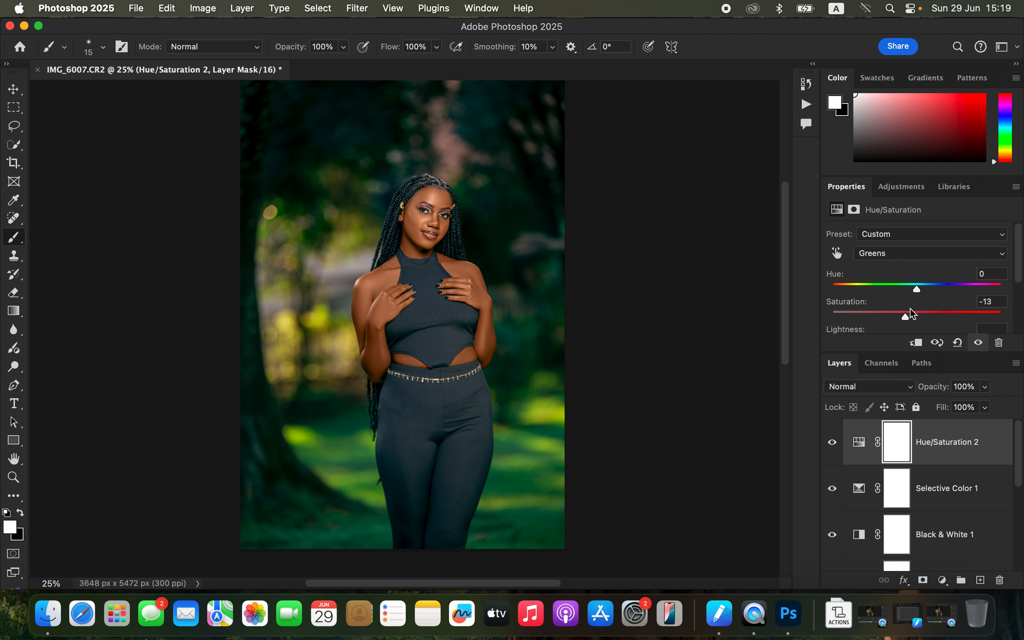
Step: Set the Selective Color layer's opacity to 87%
{"action": "left_click", "coordinate": [860, 489]}
{"action": "left_click", "coordinate": [984, 387]}
{"action": "mouse_move", "coordinate": [984, 404]}
{"action": "left_mouse_down"}
{"action": "mouse_move", "coordinate": [959, 405]}
{"action": "mouse_move", "coordinate": [976, 407]}
{"action": "left_mouse_up"}
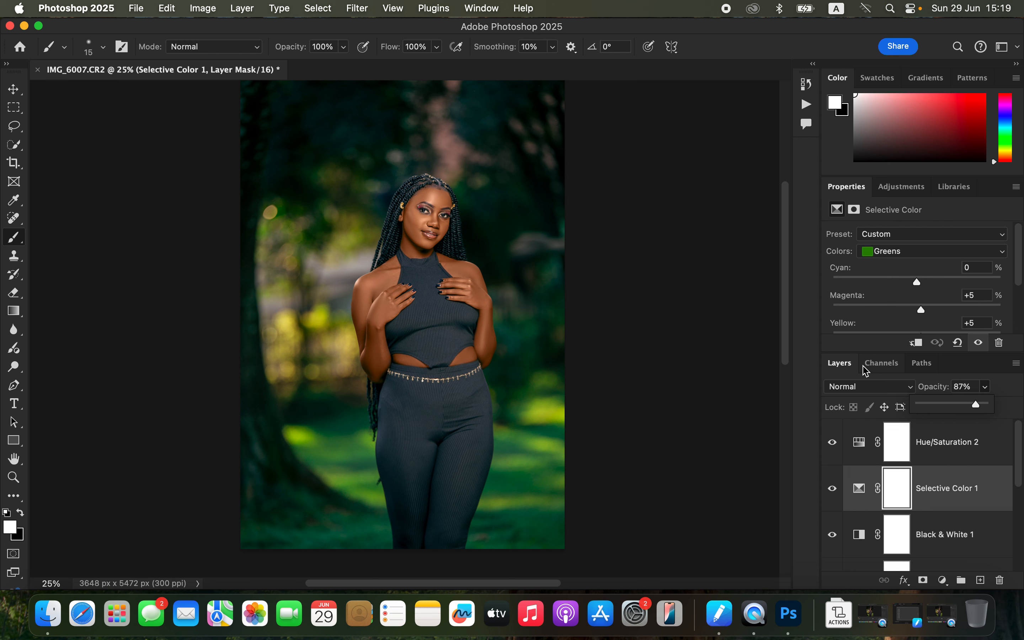
Step: Add a third Hue/Saturation layer with Master saturation -78 and invert its mask
{"action": "left_click", "coordinate": [988, 450]}
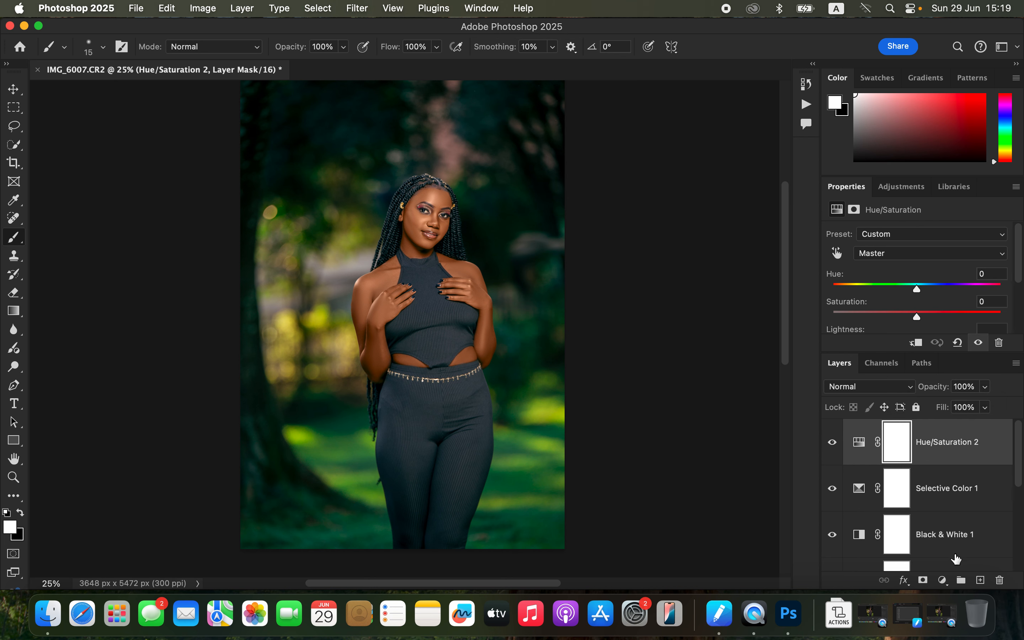
{"action": "left_click", "coordinate": [942, 580]}
{"action": "left_click", "coordinate": [957, 460]}
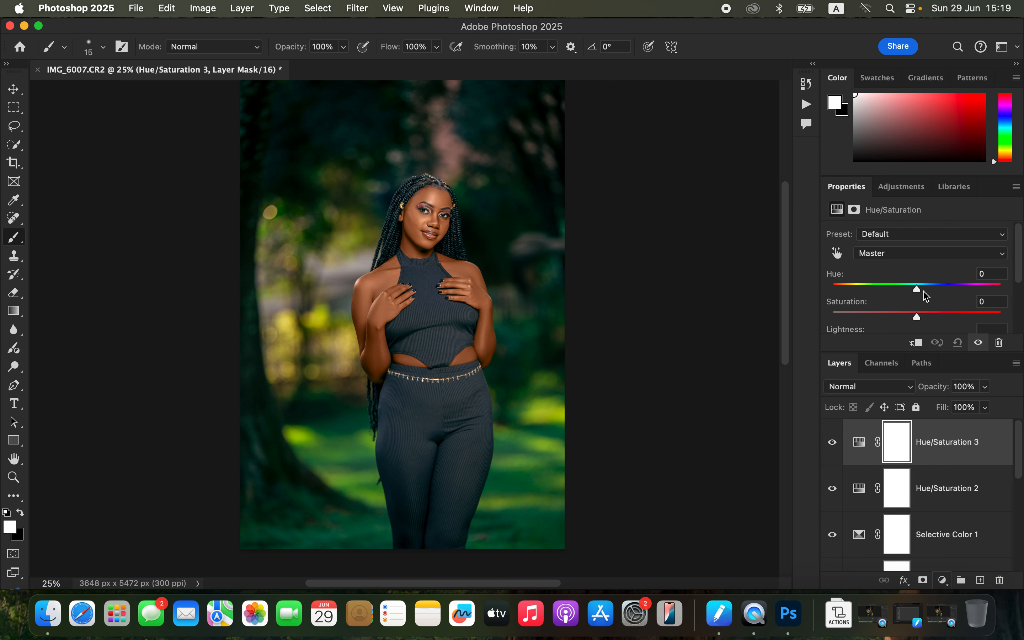
{"action": "left_click", "coordinate": [898, 254]}
{"action": "left_click", "coordinate": [902, 254]}
{"action": "left_click_drag", "start_coordinate": [916, 317], "coordinate": [847, 304]}
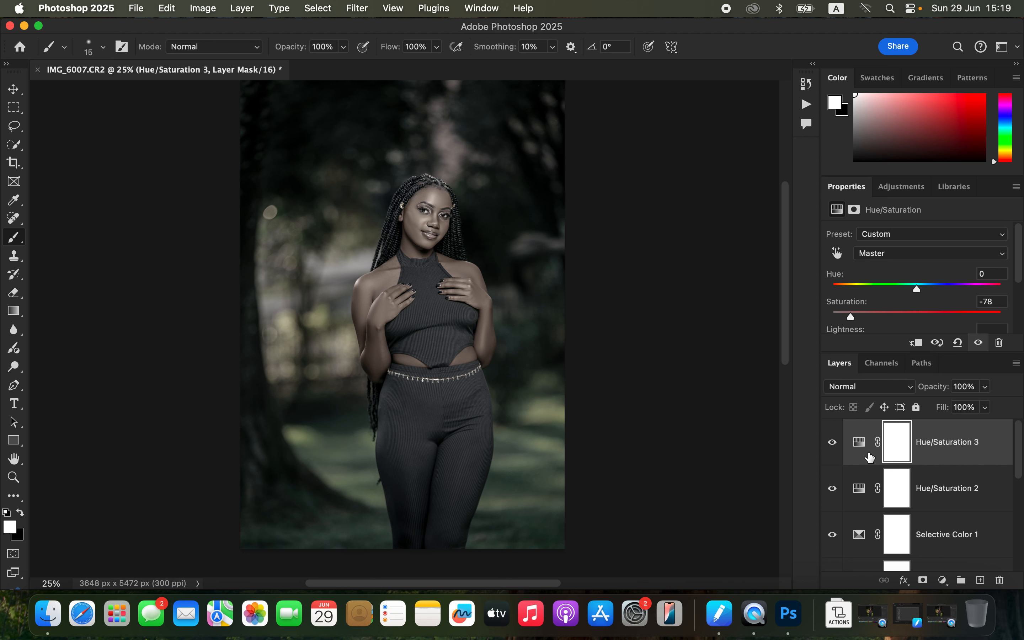
{"action": "key", "text": "super+i"}
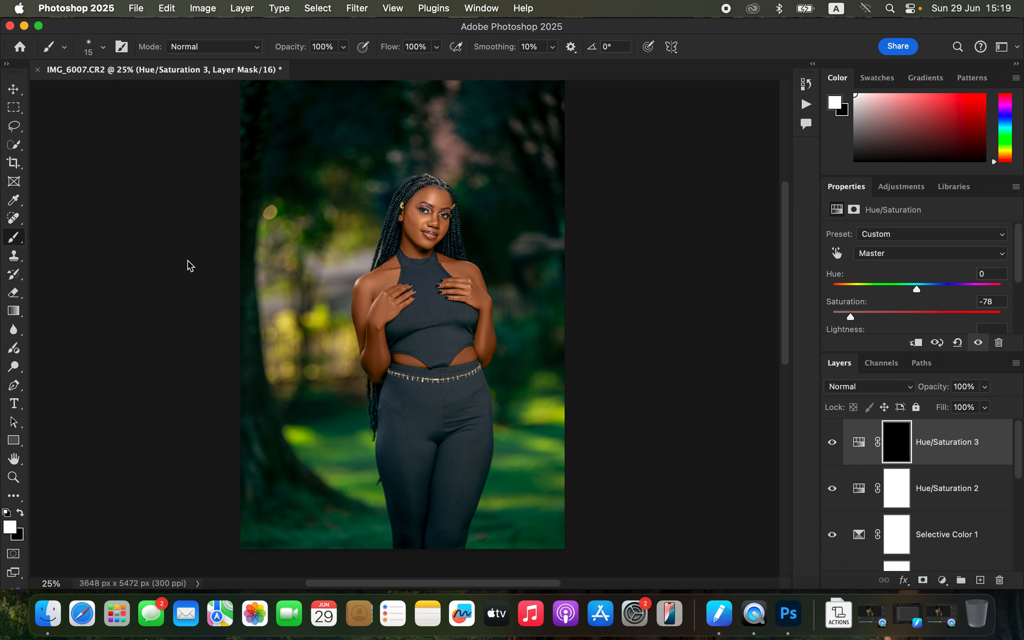
Step: Paint white on the inverted mask over the whites of both eyes to desaturate them
{"action": "left_click", "coordinate": [16, 237]}
{"action": "key", "text": "super+plus"}
{"action": "key", "text": "super+plus"}
{"action": "key", "text": "super+plus"}
{"action": "key", "text": "super+plus"}
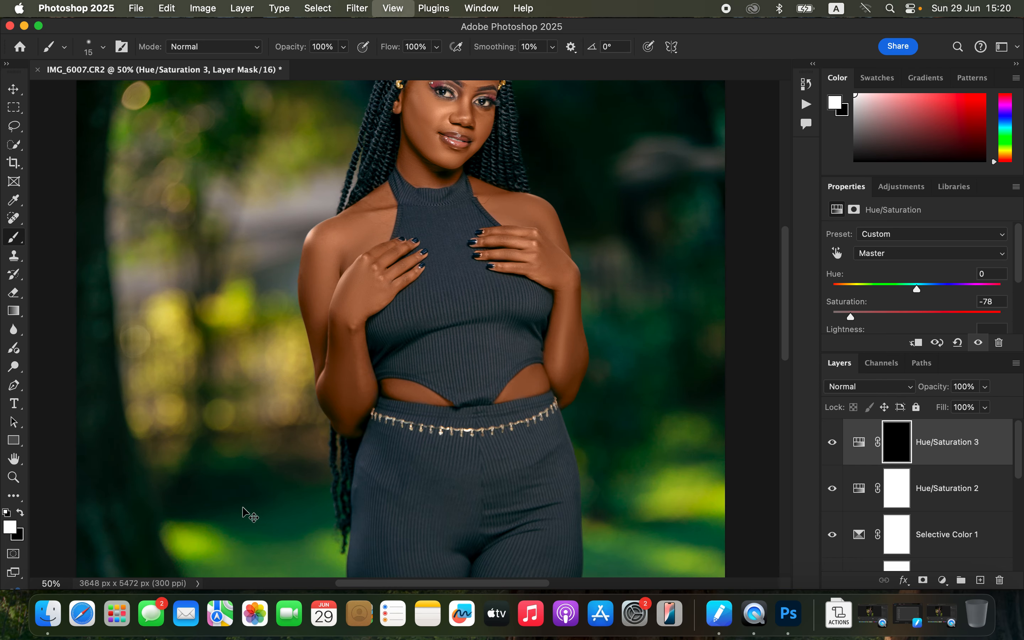
{"action": "scroll", "coordinate": [614, 214], "scroll_direction": "up", "scroll_amount": 15}
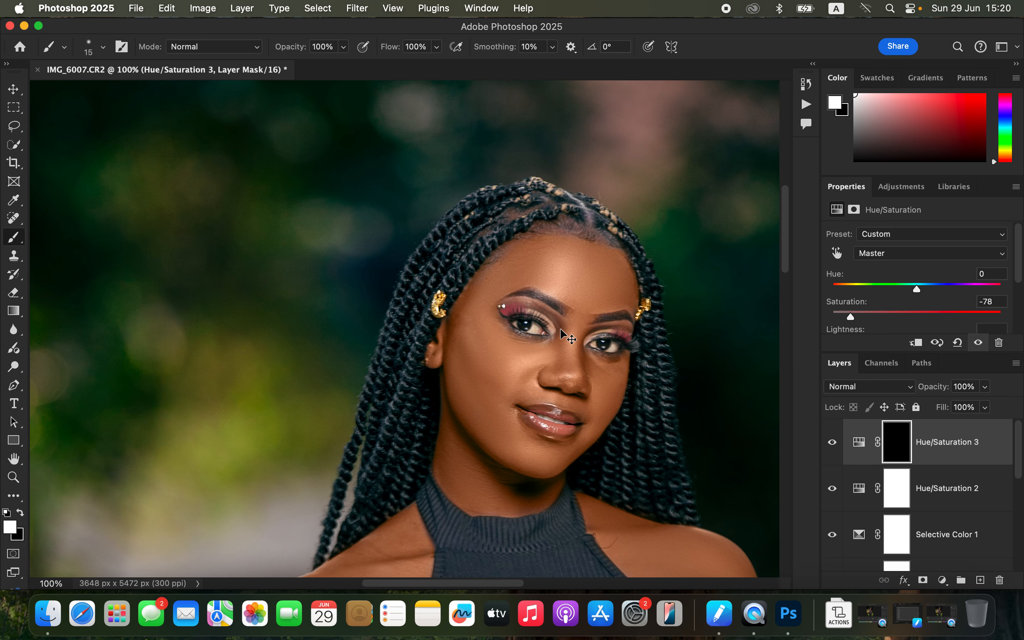
{"action": "key", "text": "super+plus"}
{"action": "scroll", "coordinate": [561, 329], "scroll_direction": "down", "scroll_amount": 10}
{"action": "scroll", "coordinate": [561, 329], "scroll_direction": "right", "scroll_amount": 6}
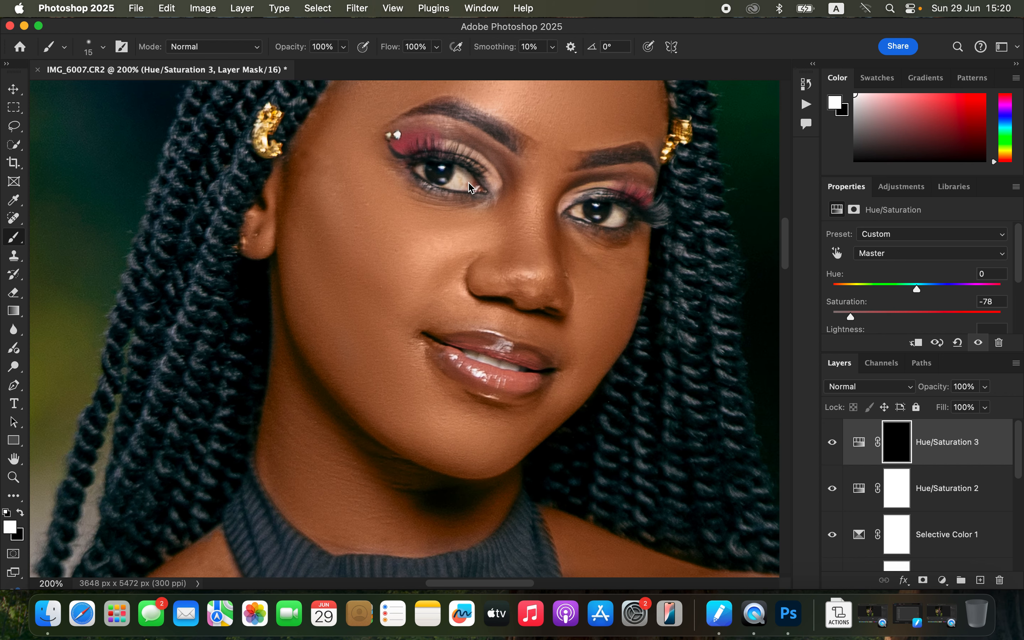
{"action": "left_click_drag", "start_coordinate": [523, 202], "coordinate": [552, 275]}
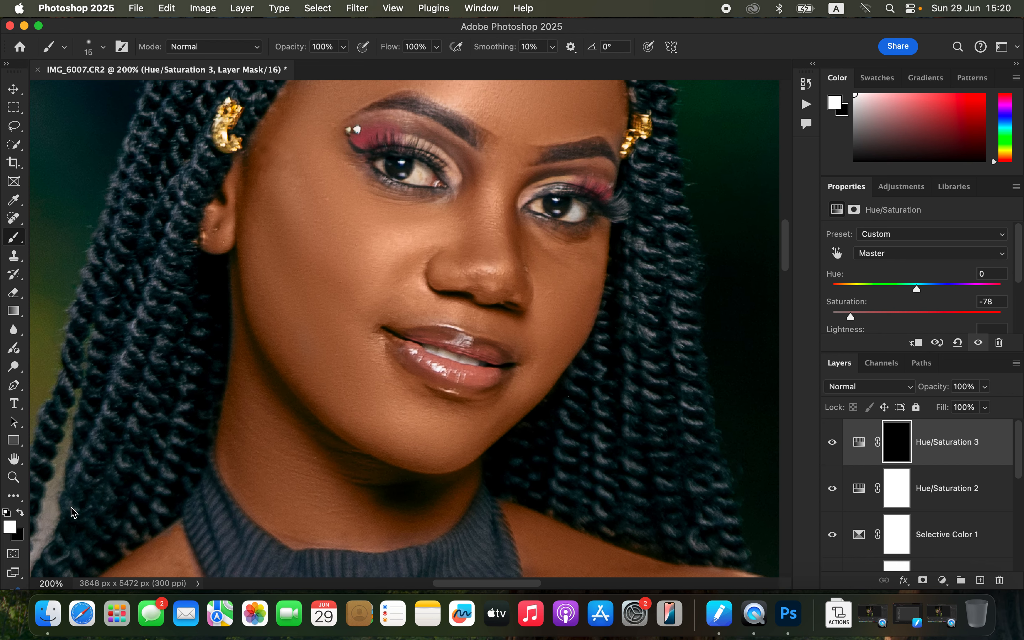
{"action": "left_click", "coordinate": [20, 514]}
{"action": "left_click", "coordinate": [20, 513]}
{"action": "mouse_move", "coordinate": [579, 216]}
{"action": "left_mouse_down"}
{"action": "mouse_move", "coordinate": [561, 213]}
{"action": "mouse_move", "coordinate": [584, 205]}
{"action": "mouse_move", "coordinate": [532, 206]}
{"action": "mouse_move", "coordinate": [548, 207]}
{"action": "left_mouse_up"}
{"action": "mouse_move", "coordinate": [380, 160]}
{"action": "left_mouse_down"}
{"action": "mouse_move", "coordinate": [427, 179]}
{"action": "mouse_move", "coordinate": [417, 167]}
{"action": "left_mouse_up"}
Step: Paint the mask over the left eye white again and over the teeth
{"action": "left_click", "coordinate": [21, 513]}
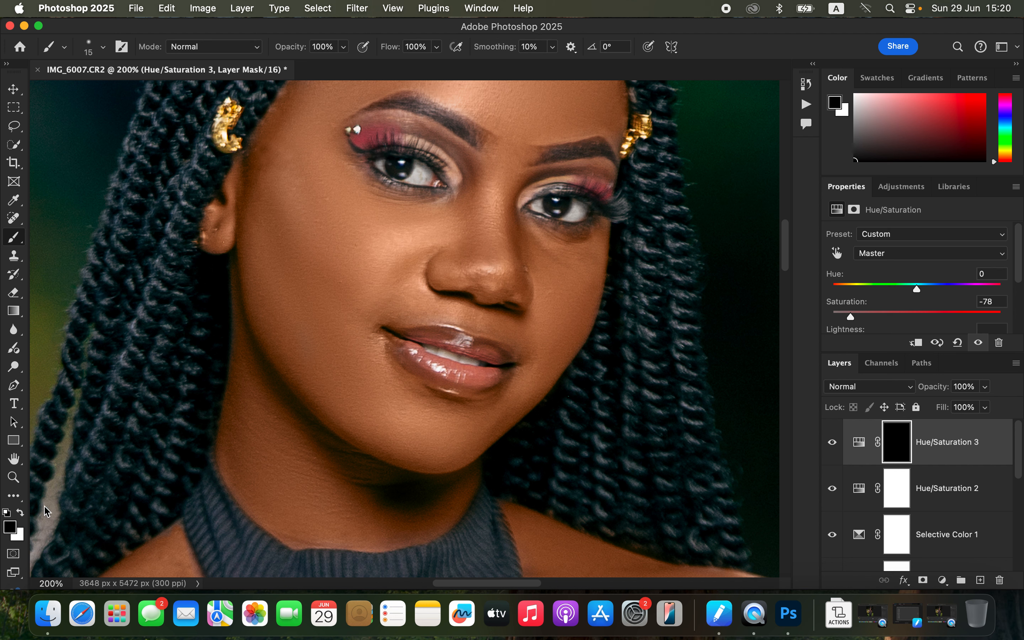
{"action": "left_click", "coordinate": [22, 513]}
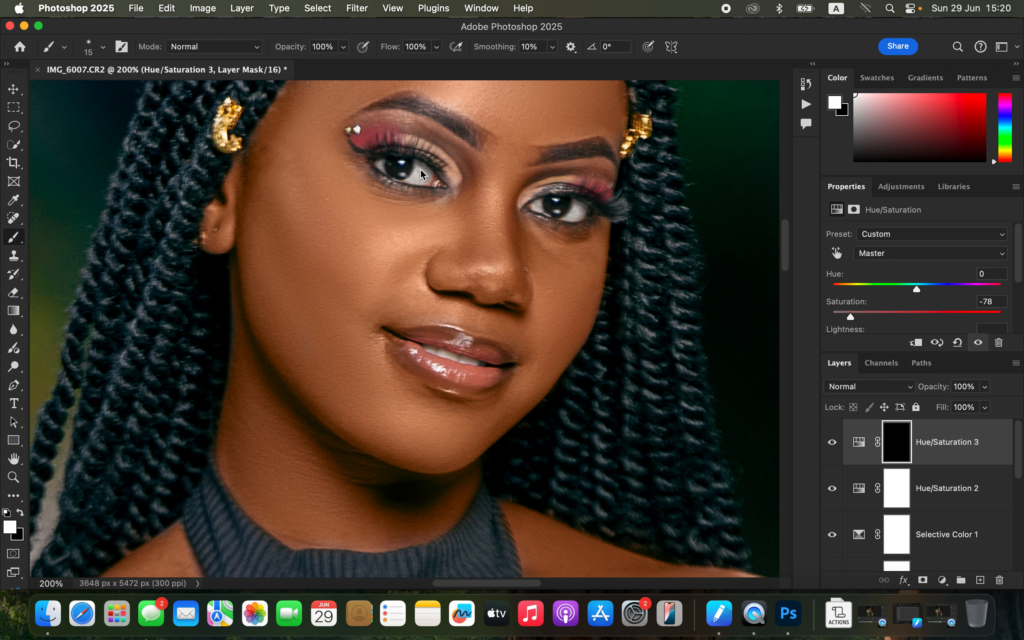
{"action": "left_click_drag", "start_coordinate": [416, 173], "coordinate": [404, 180]}
{"action": "left_click_drag", "start_coordinate": [432, 350], "coordinate": [475, 361]}
{"action": "key", "text": "super+minus"}
{"action": "key", "text": "super+minus"}
{"action": "key", "text": "super+minus"}
{"action": "key", "text": "super+minus"}
{"action": "key", "text": "super+minus"}
{"action": "key", "text": "super+minus"}
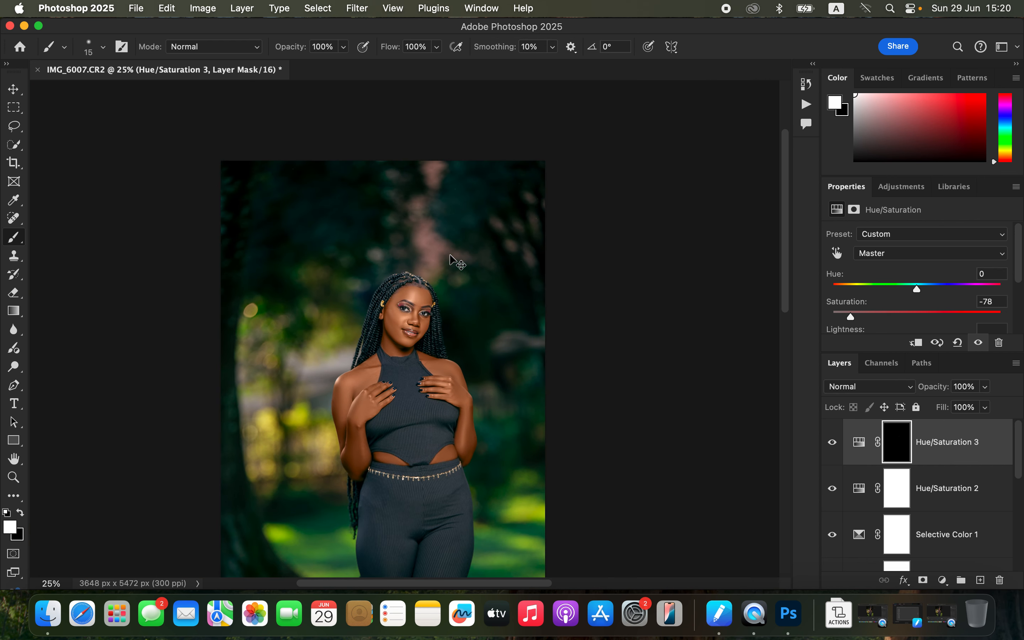
Step: Merge all visible layers into a new stamped layer on top of the stack
{"action": "key", "text": "super+equal"}
{"action": "scroll", "coordinate": [450, 255], "scroll_direction": "down", "scroll_amount": 5}
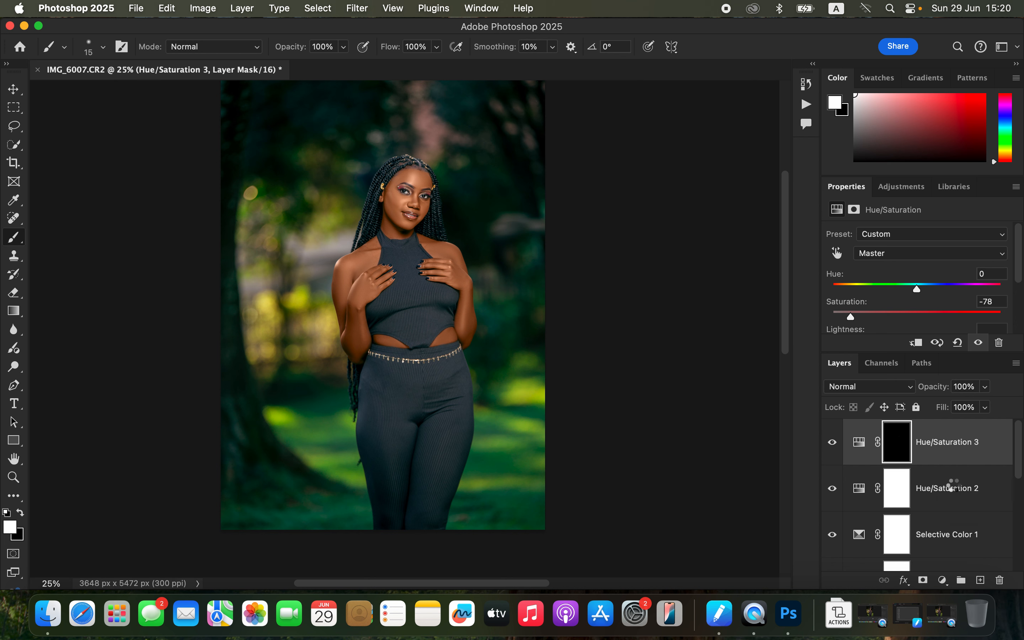
{"action": "key", "text": "alt+shift+super+e"}
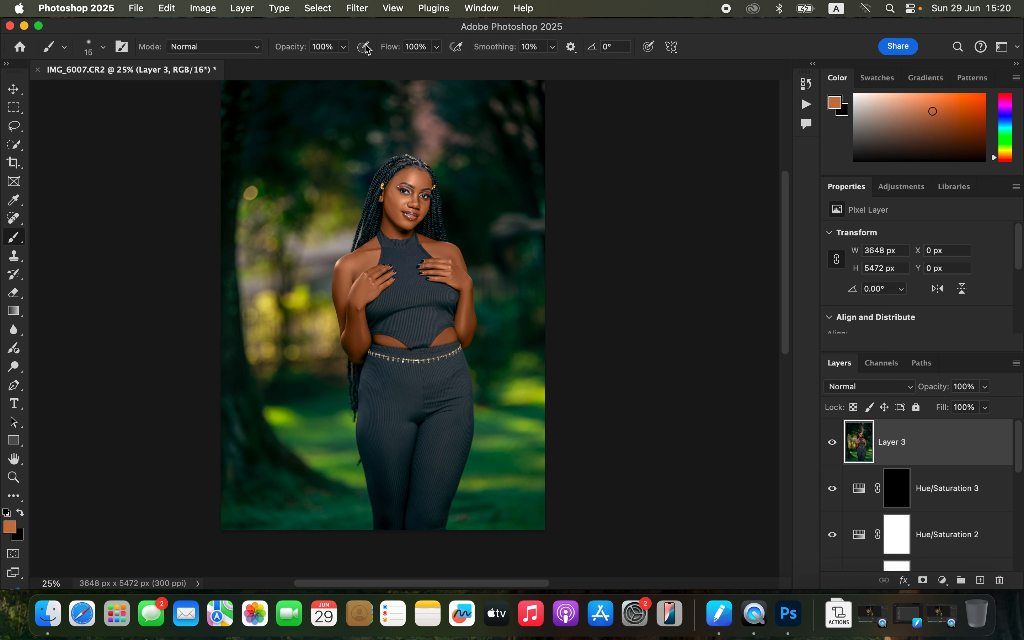
Step: Open Liquify and push the model's left hip inward with the Forward Warp brush at size 700
{"action": "left_click", "coordinate": [357, 8]}
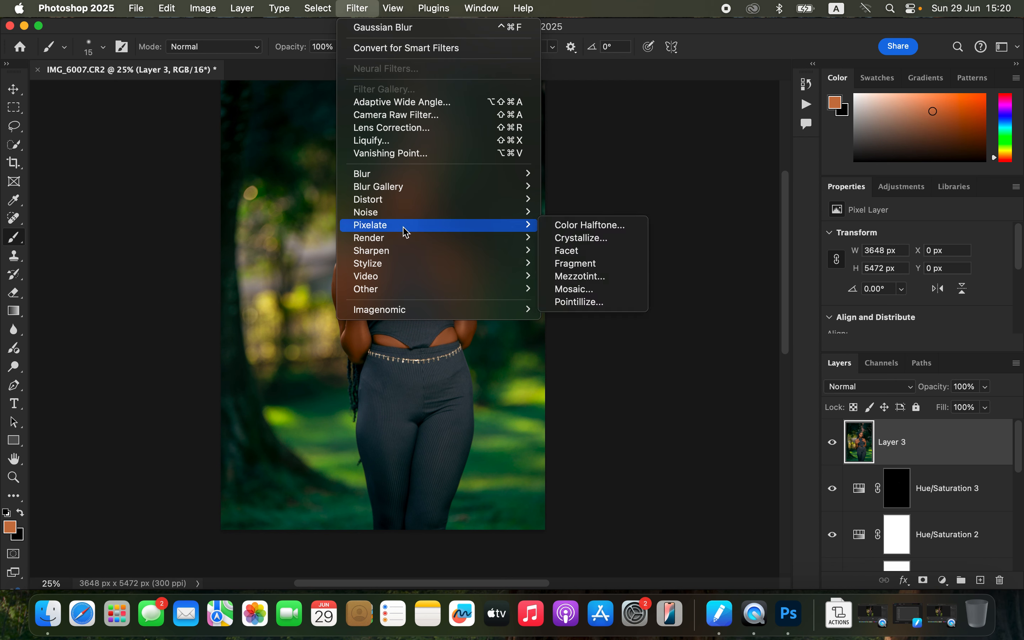
{"action": "left_click", "coordinate": [397, 144]}
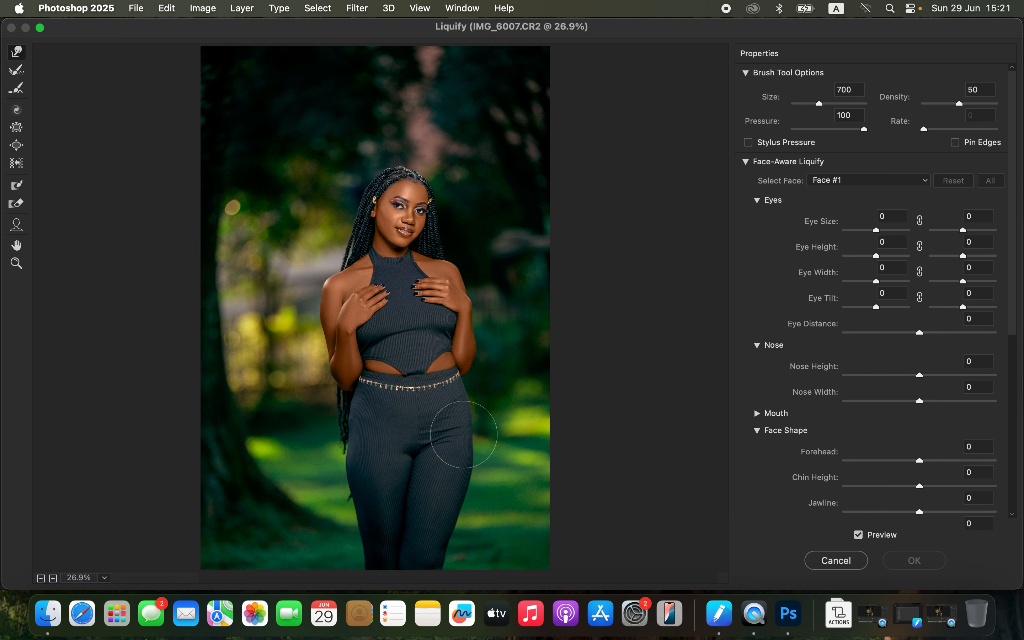
{"action": "scroll", "coordinate": [464, 434], "scroll_direction": "up", "scroll_amount": 1}
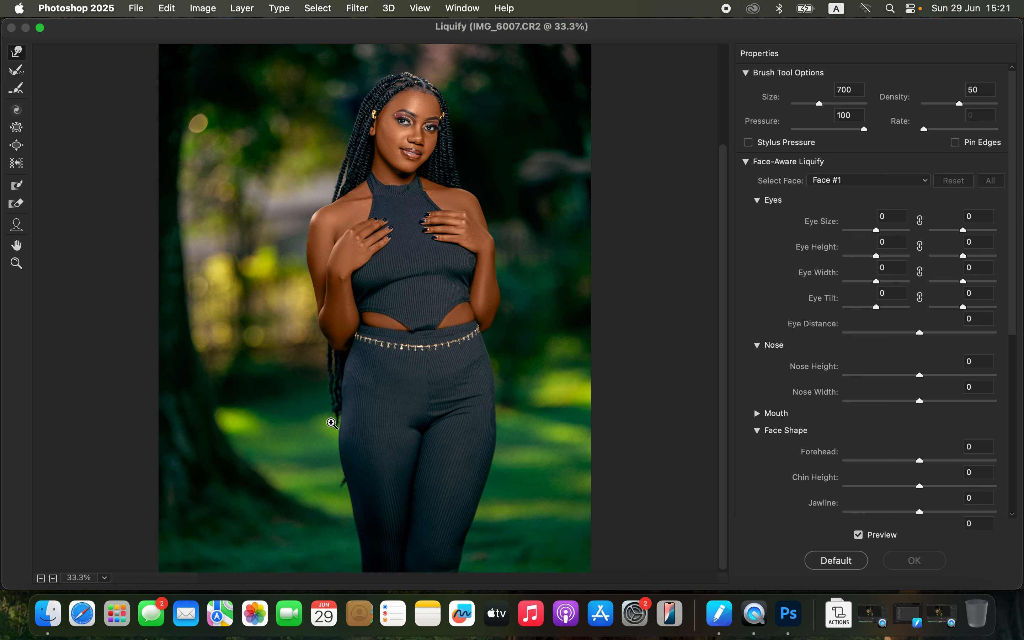
{"action": "left_click", "coordinate": [332, 423]}
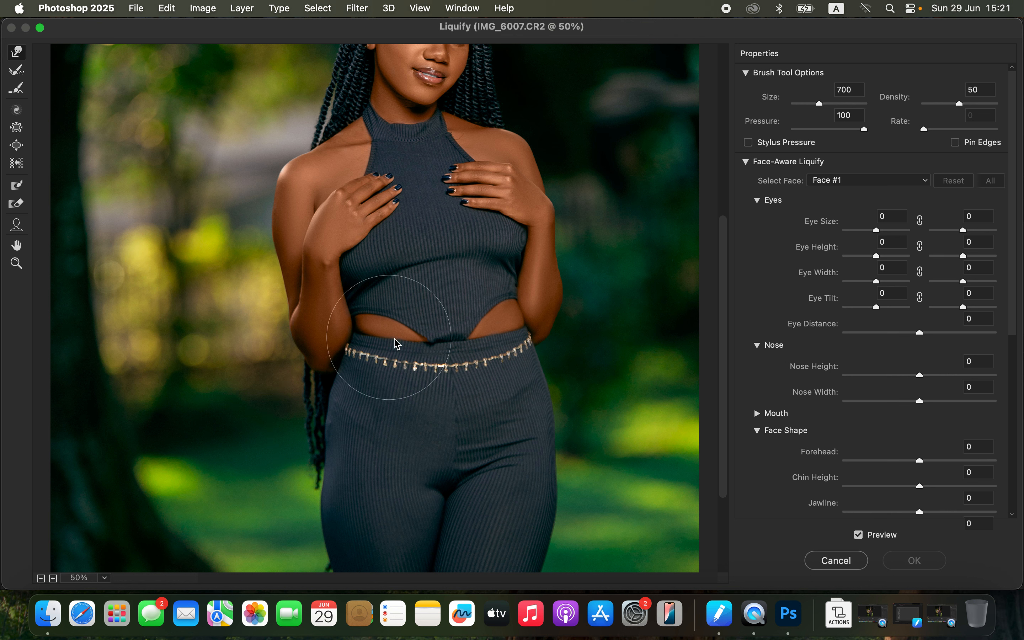
{"action": "mouse_move", "coordinate": [327, 470]}
{"action": "left_mouse_down"}
{"action": "mouse_move", "coordinate": [328, 449]}
{"action": "mouse_move", "coordinate": [326, 462]}
{"action": "left_mouse_up"}
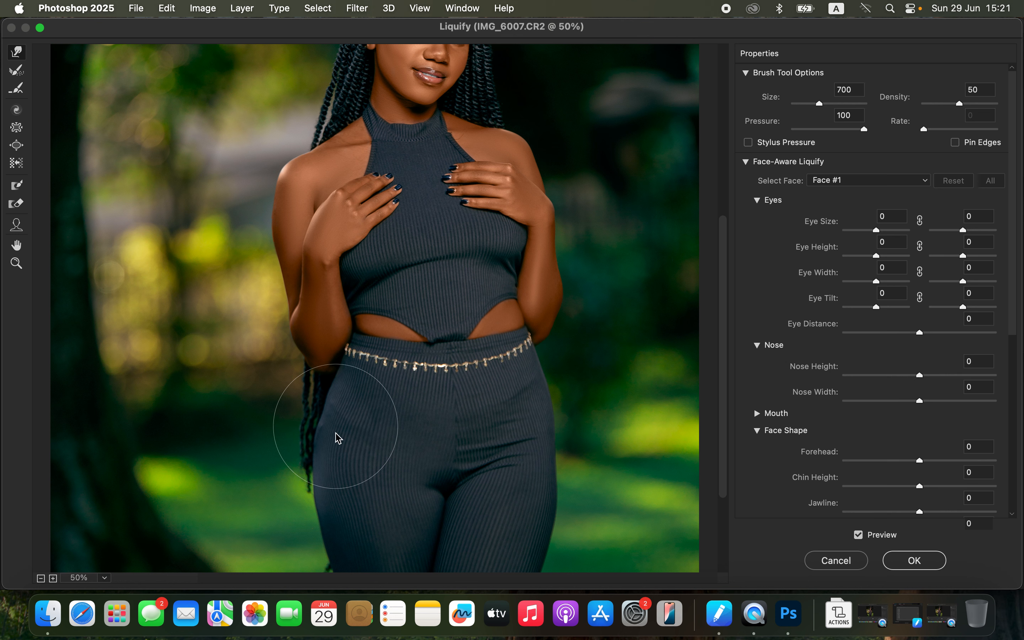
Step: Compare the Liquify preview with and without the change and apply it
{"action": "key", "text": "bracketleft"}
{"action": "key", "text": "bracketleft"}
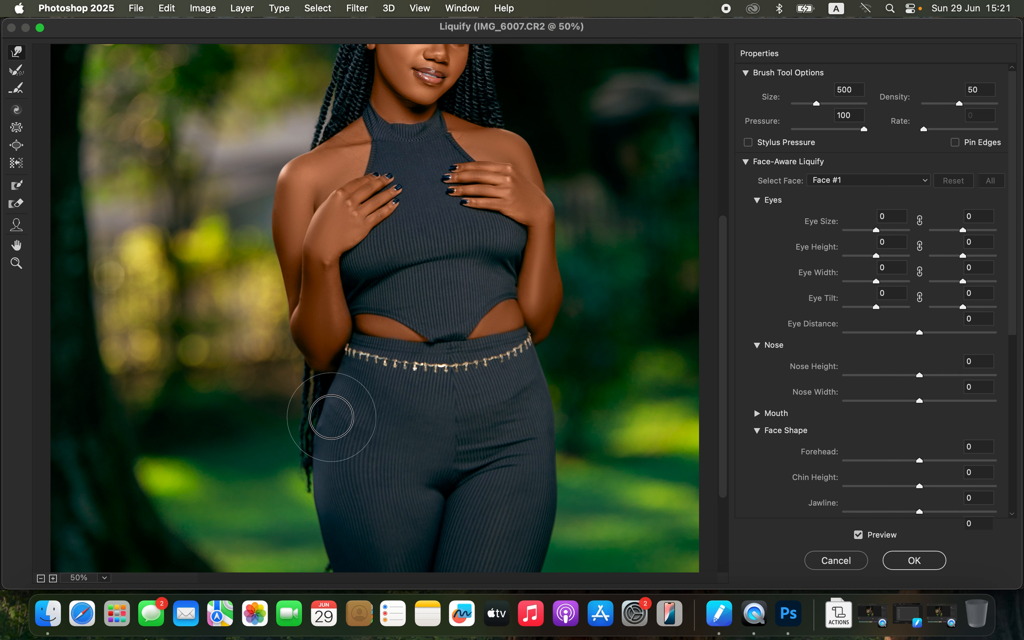
{"action": "key", "text": "bracketright"}
{"action": "key", "text": "bracketright"}
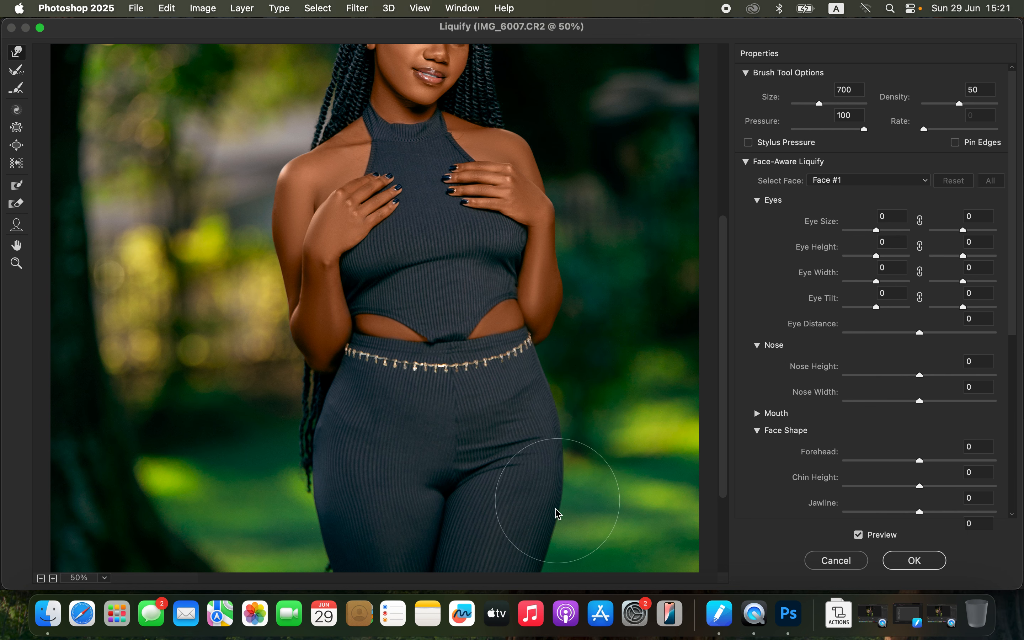
{"action": "scroll", "coordinate": [544, 532], "scroll_direction": "down", "scroll_amount": 1}
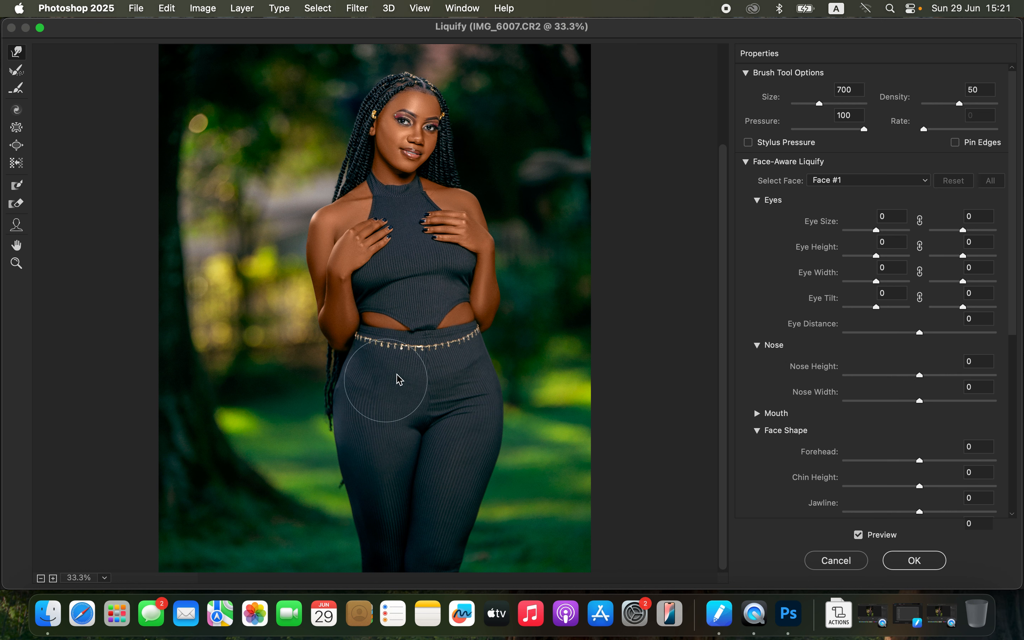
{"action": "left_click", "coordinate": [858, 534]}
{"action": "left_click", "coordinate": [858, 535]}
{"action": "left_click", "coordinate": [923, 564]}
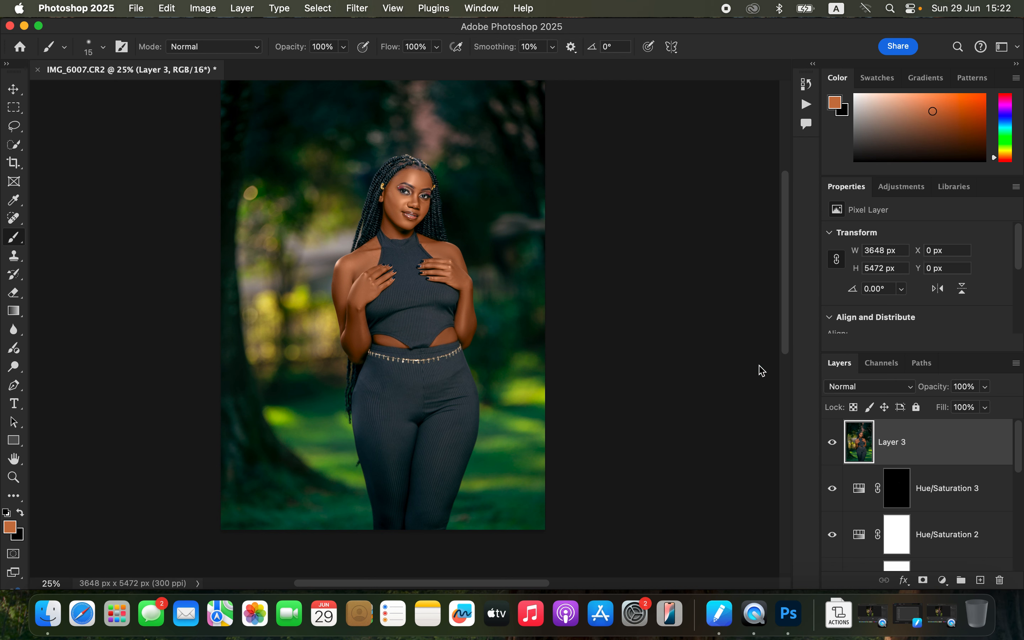
Step: Add a Curves adjustment layer and move the white point left to input 174 to brighten the image
{"action": "left_click", "coordinate": [946, 579]}
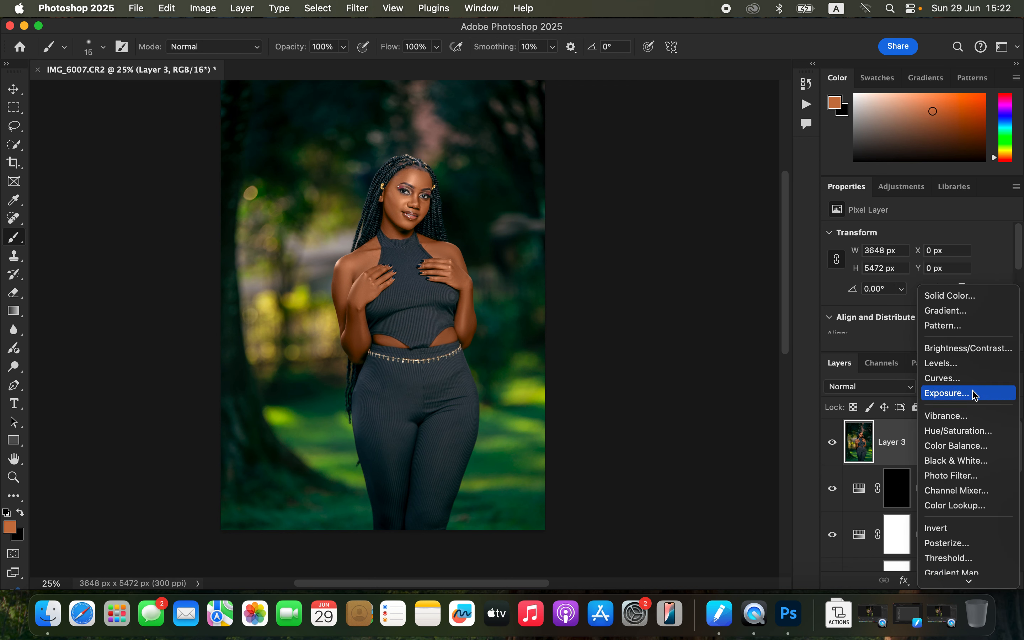
{"action": "left_click", "coordinate": [970, 380]}
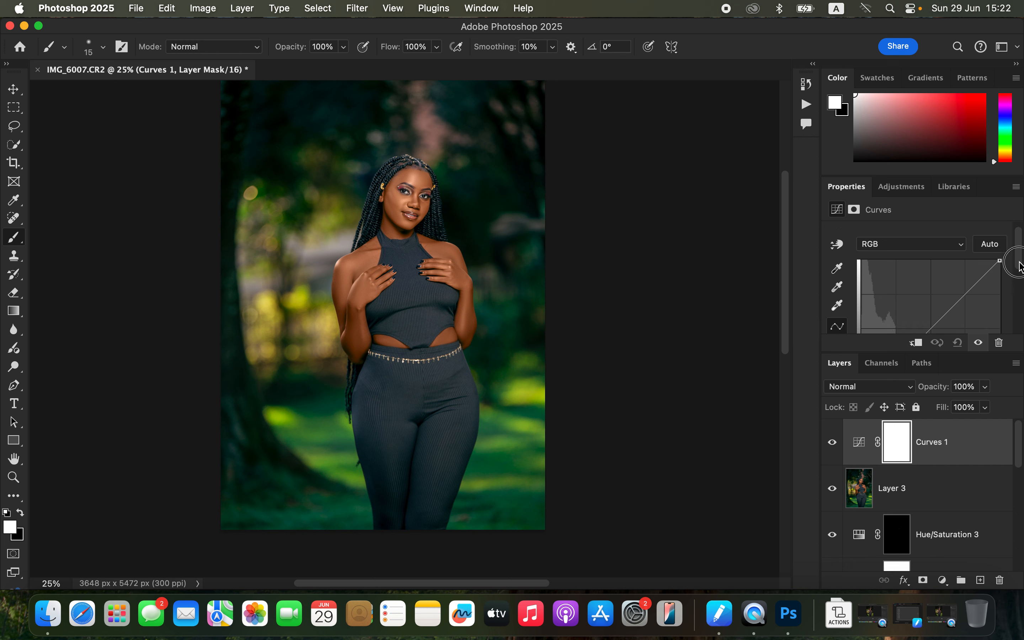
{"action": "scroll", "coordinate": [1008, 273], "scroll_direction": "down", "scroll_amount": 3}
{"action": "left_click", "coordinate": [1001, 302]}
{"action": "left_click_drag", "start_coordinate": [1001, 302], "coordinate": [959, 299]}
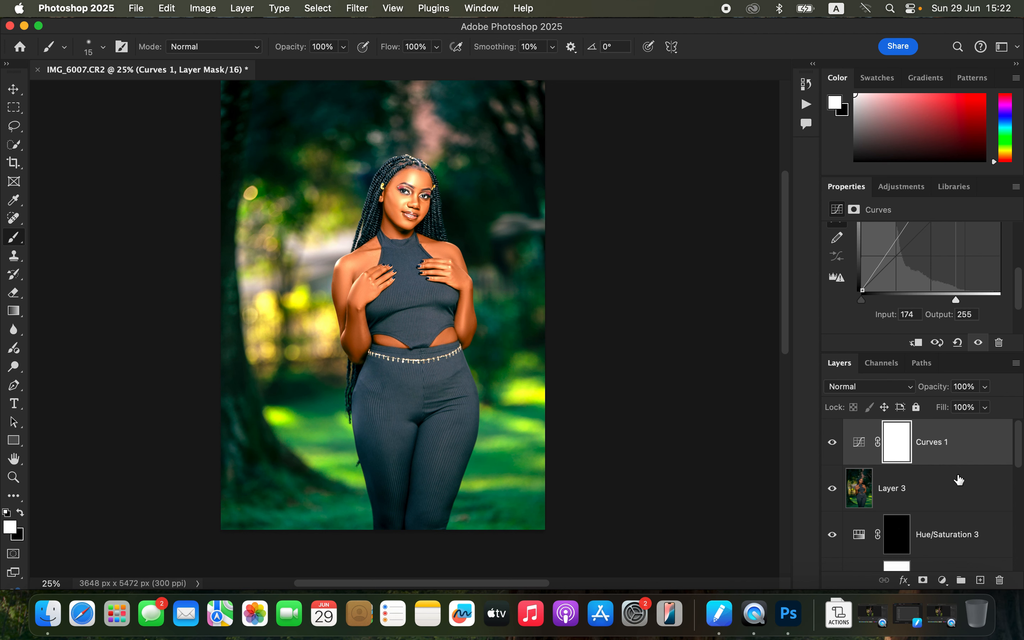
Step: In the Curves layer's blending options, split the Blend If underlying layer black slider to 151/224
{"action": "right_click", "coordinate": [974, 447]}
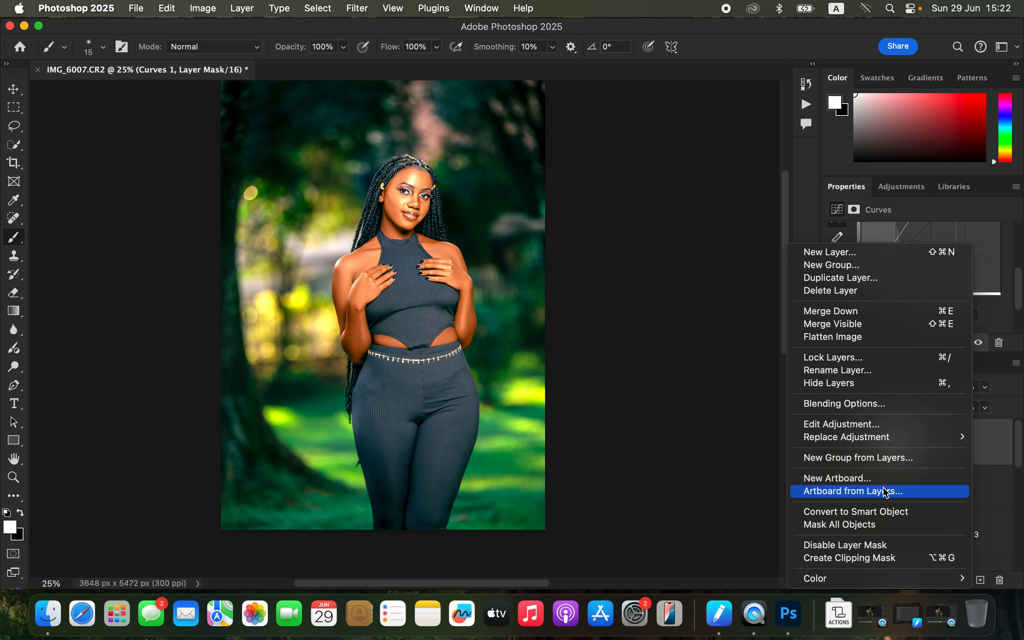
{"action": "left_click", "coordinate": [842, 403]}
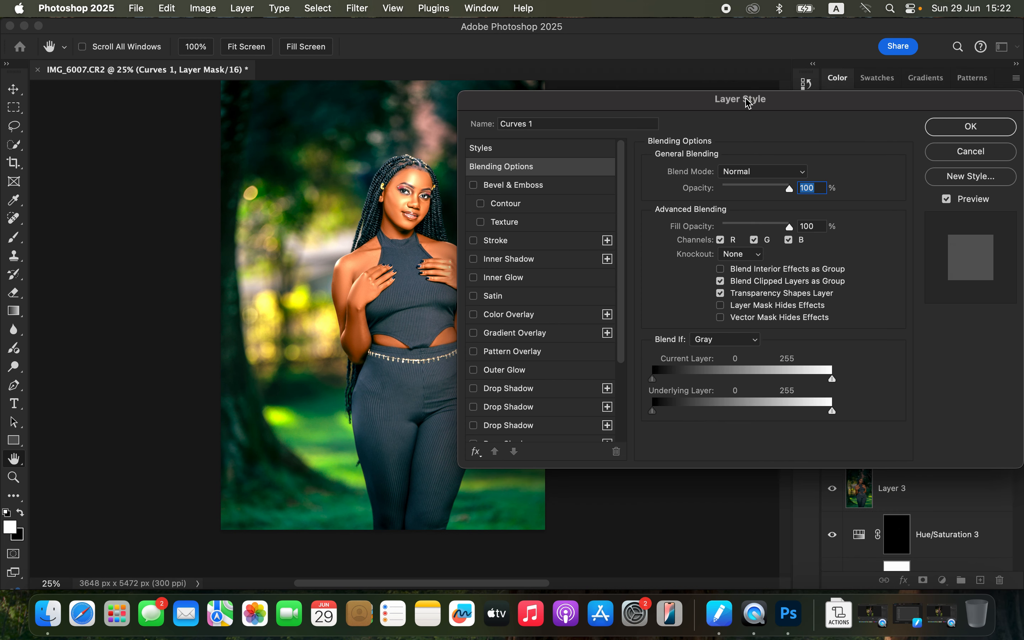
{"action": "left_click_drag", "start_coordinate": [748, 102], "coordinate": [749, 70]}
{"action": "left_click", "coordinate": [733, 306]}
{"action": "left_click", "coordinate": [733, 311]}
{"action": "left_click_drag", "start_coordinate": [657, 380], "coordinate": [761, 374]}
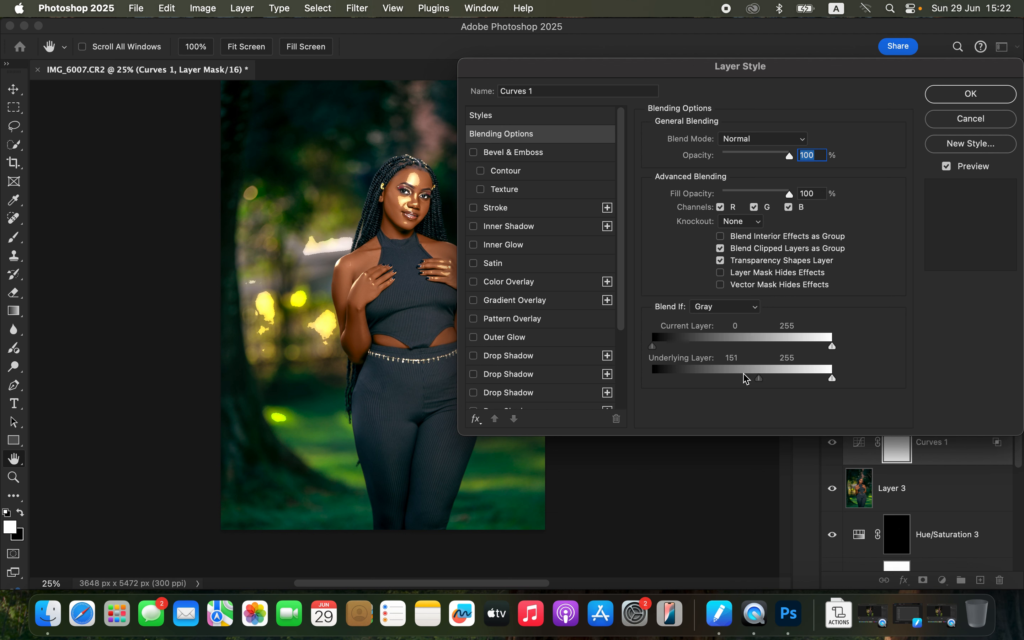
{"action": "key", "text": "alt"}
{"action": "left_click_drag", "start_coordinate": [763, 380], "coordinate": [811, 377]}
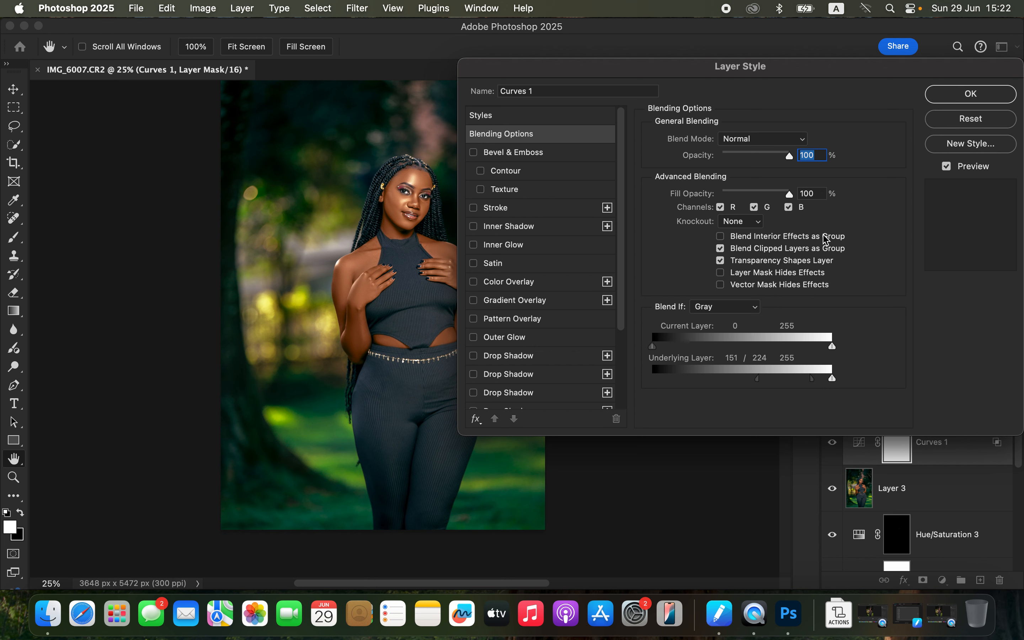
{"action": "left_click", "coordinate": [983, 95]}
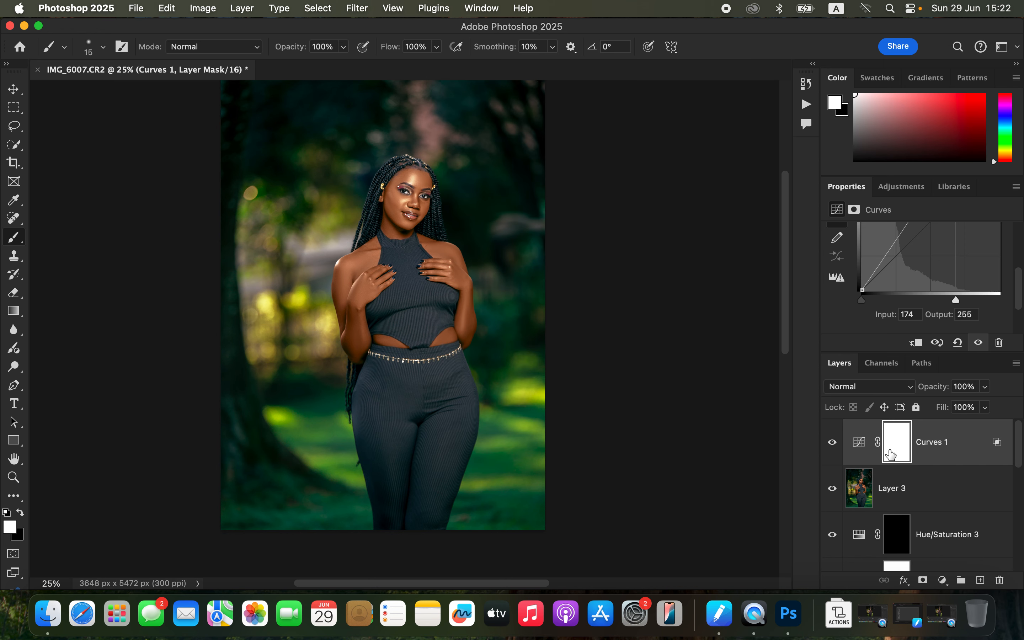
Step: Invert the Curves mask and paint white over the shoulders, hands, face and arms
{"action": "key", "text": "super+i"}
{"action": "key", "text": "bracketright"}
{"action": "key", "text": "bracketright"}
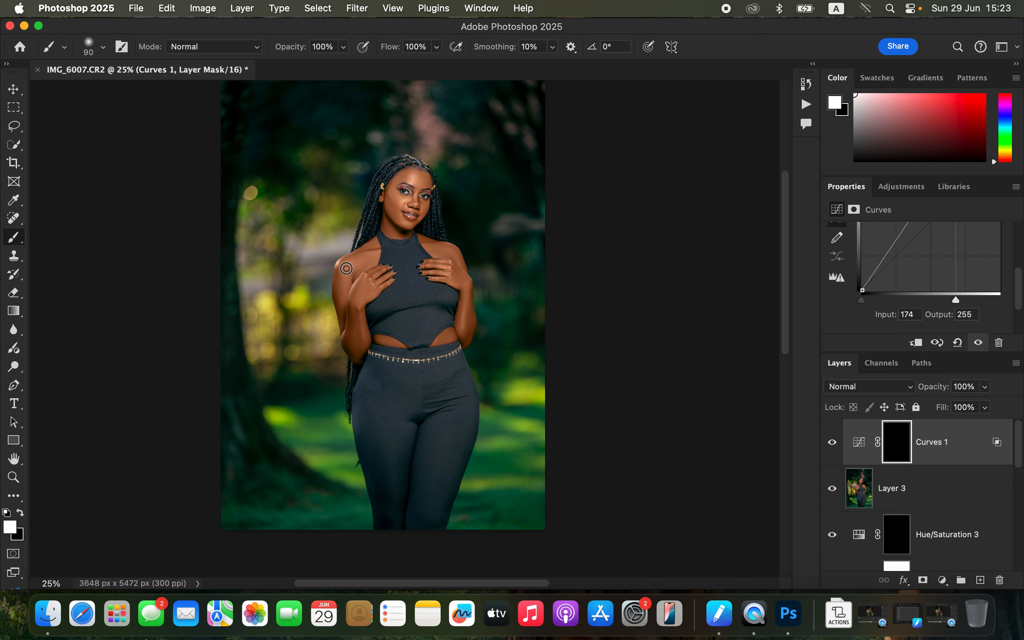
{"action": "key", "text": "bracketright"}
{"action": "left_click", "coordinate": [347, 276]}
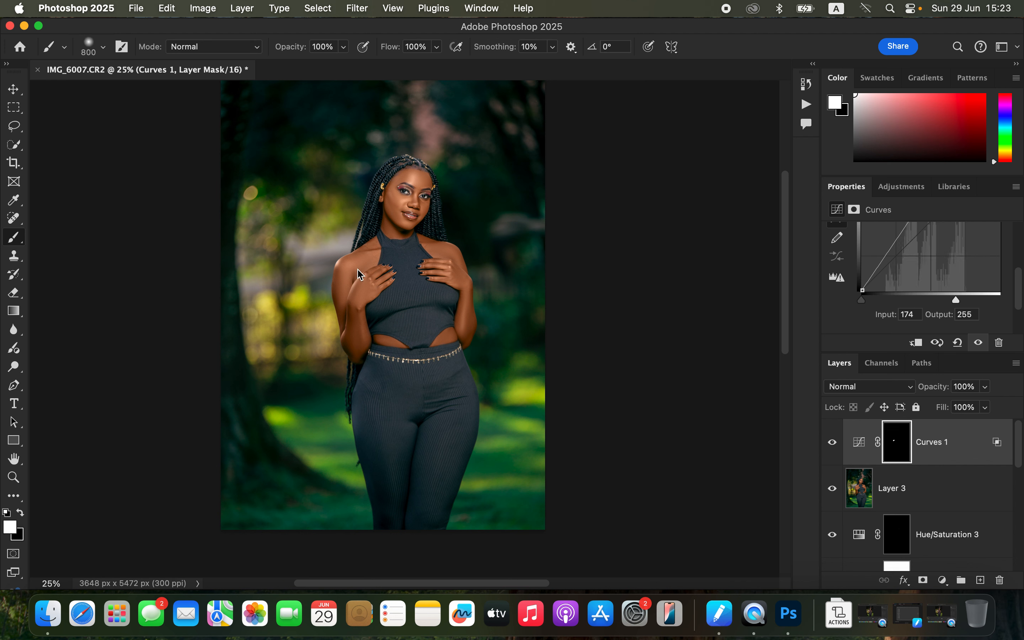
{"action": "left_click", "coordinate": [359, 274]}
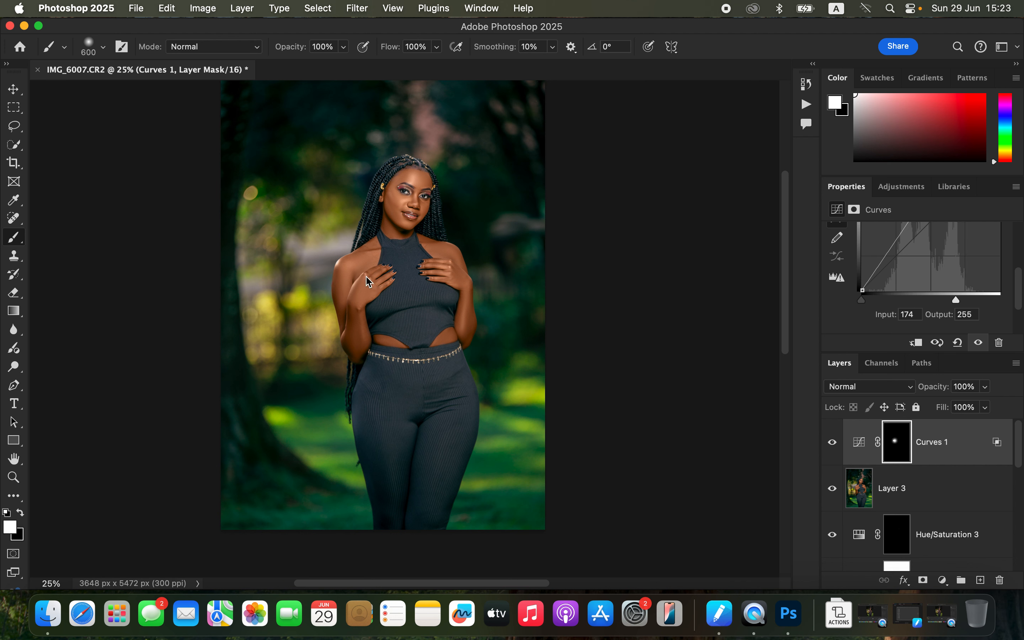
{"action": "key", "text": "bracketleft"}
{"action": "left_click", "coordinate": [444, 271]}
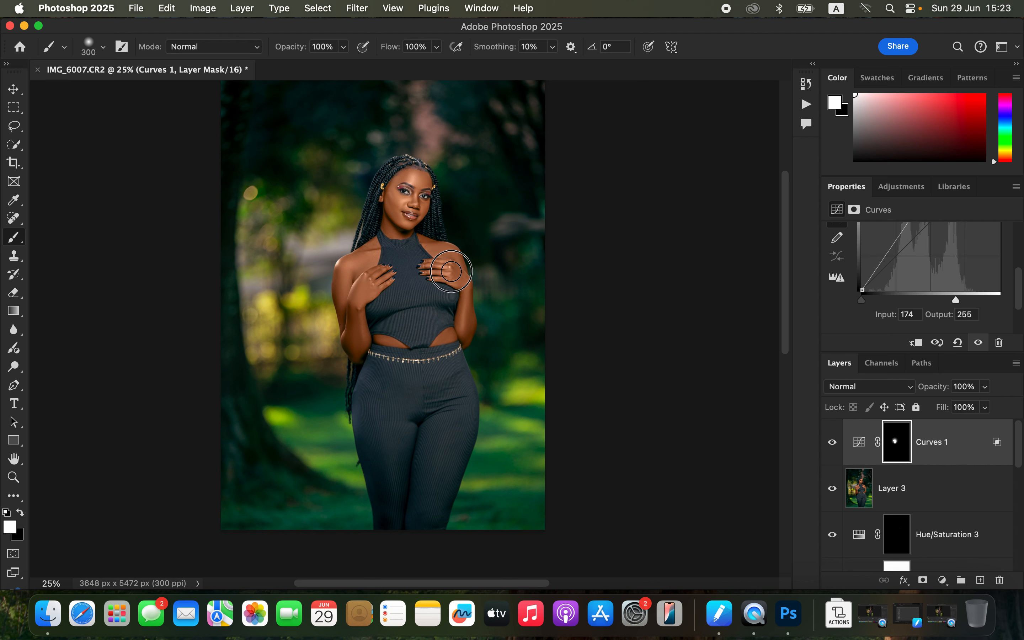
{"action": "left_click", "coordinate": [442, 266]}
{"action": "left_click", "coordinate": [398, 201]}
{"action": "left_click", "coordinate": [416, 201]}
{"action": "left_click", "coordinate": [356, 303]}
{"action": "left_click", "coordinate": [465, 303]}
Step: Set the Curves layer's opacity to 36%
{"action": "left_click", "coordinate": [984, 386]}
{"action": "left_click_drag", "start_coordinate": [988, 405], "coordinate": [945, 406]}
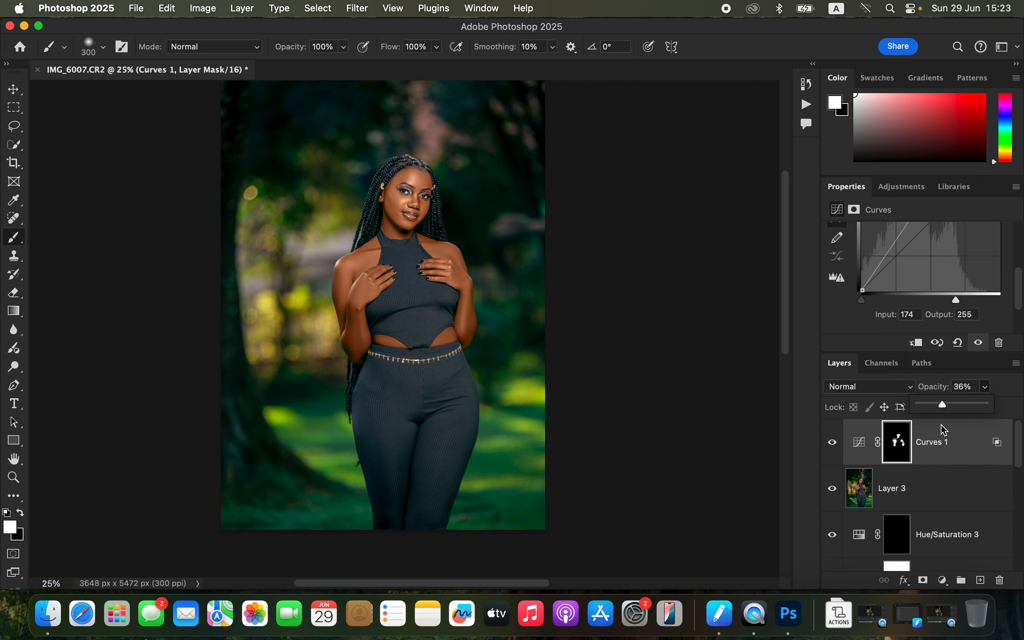
Step: Add a Hue/Saturation layer and set the Reds lightness to -7, comparing it on and off
{"action": "left_click", "coordinate": [943, 580]}
{"action": "left_click", "coordinate": [960, 431]}
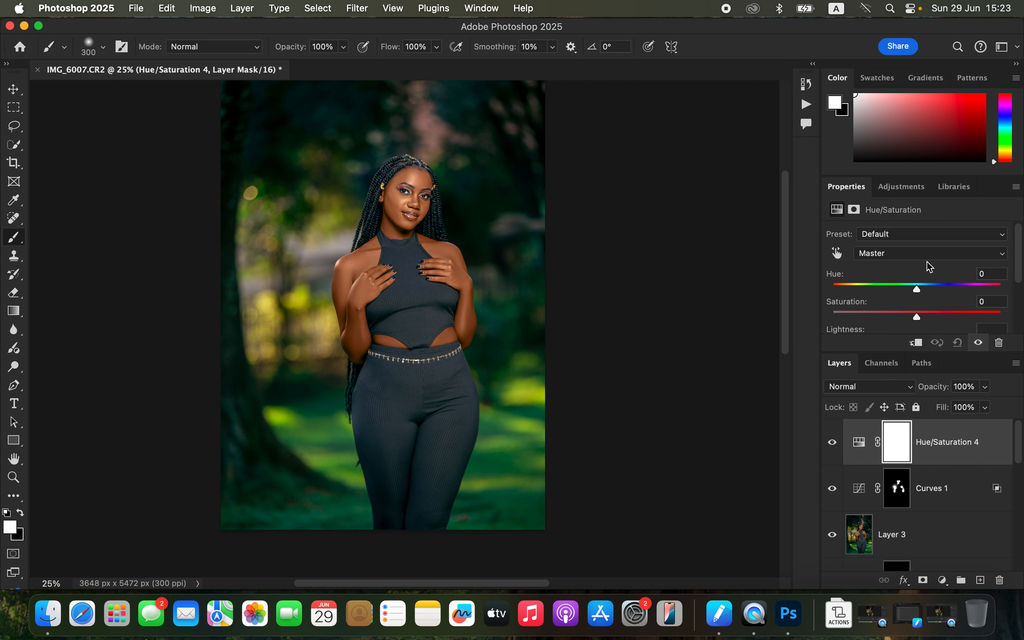
{"action": "left_click", "coordinate": [921, 253]}
{"action": "left_click", "coordinate": [919, 270]}
{"action": "scroll", "coordinate": [917, 284], "scroll_direction": "down", "scroll_amount": 4}
{"action": "left_click_drag", "start_coordinate": [910, 282], "coordinate": [910, 281]}
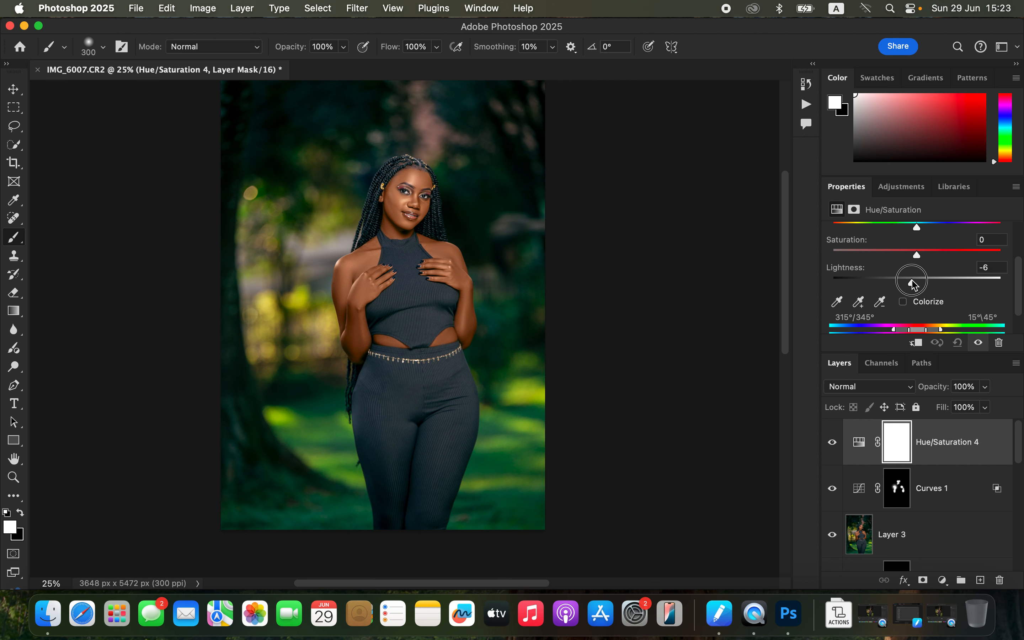
{"action": "left_click", "coordinate": [833, 444]}
{"action": "left_click", "coordinate": [833, 444]}
Step: Open Export As and set JPG quality to 7 with Bicubic Sharper resampling
{"action": "left_click", "coordinate": [136, 9]}
{"action": "mouse_move", "coordinate": [176, 240]}
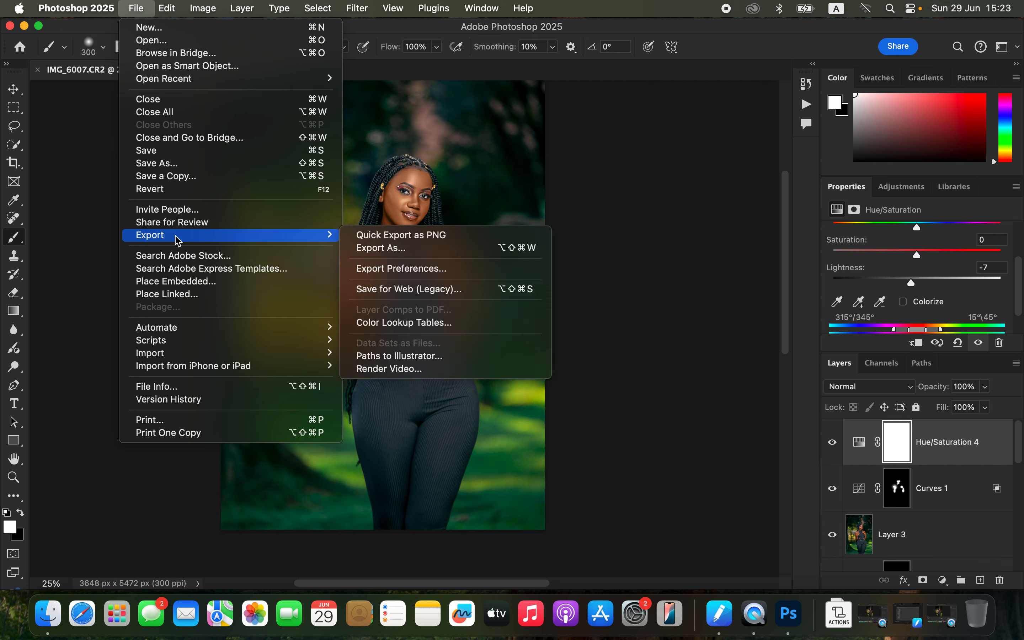
{"action": "left_click", "coordinate": [415, 257]}
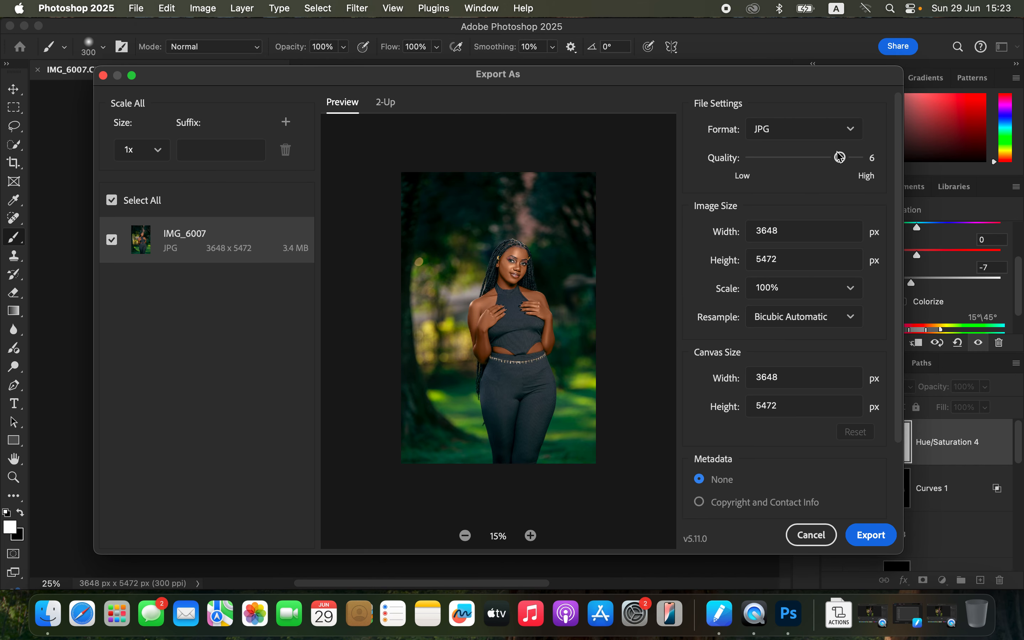
{"action": "left_click", "coordinate": [855, 160]}
{"action": "left_click", "coordinate": [832, 318]}
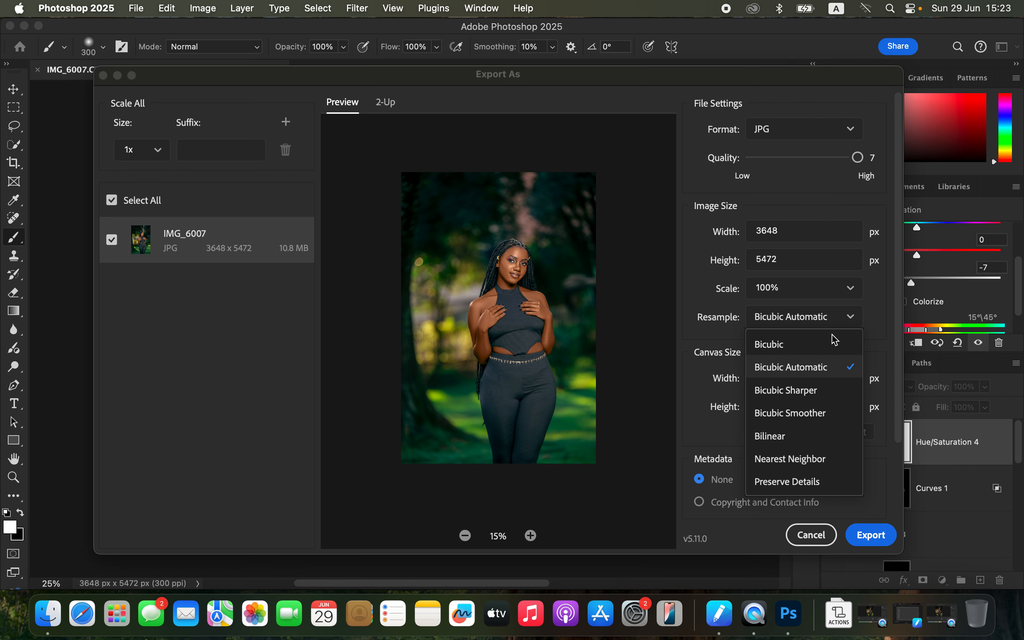
{"action": "left_click", "coordinate": [829, 390]}
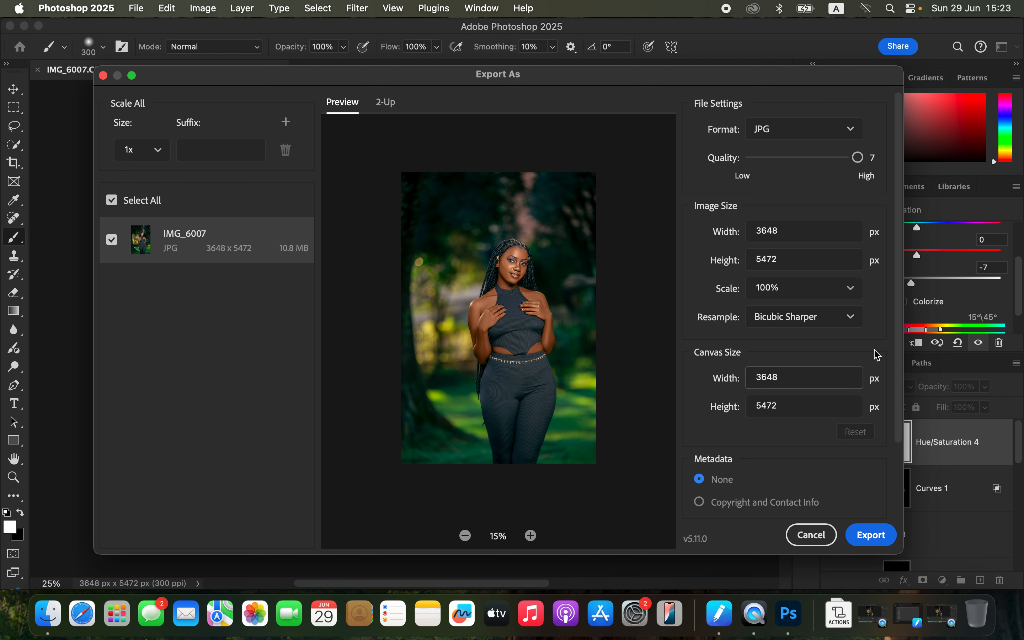
Step: Export the image as IMG_6007 to the Desktop
{"action": "scroll", "coordinate": [888, 423], "scroll_direction": "down", "scroll_amount": 3}
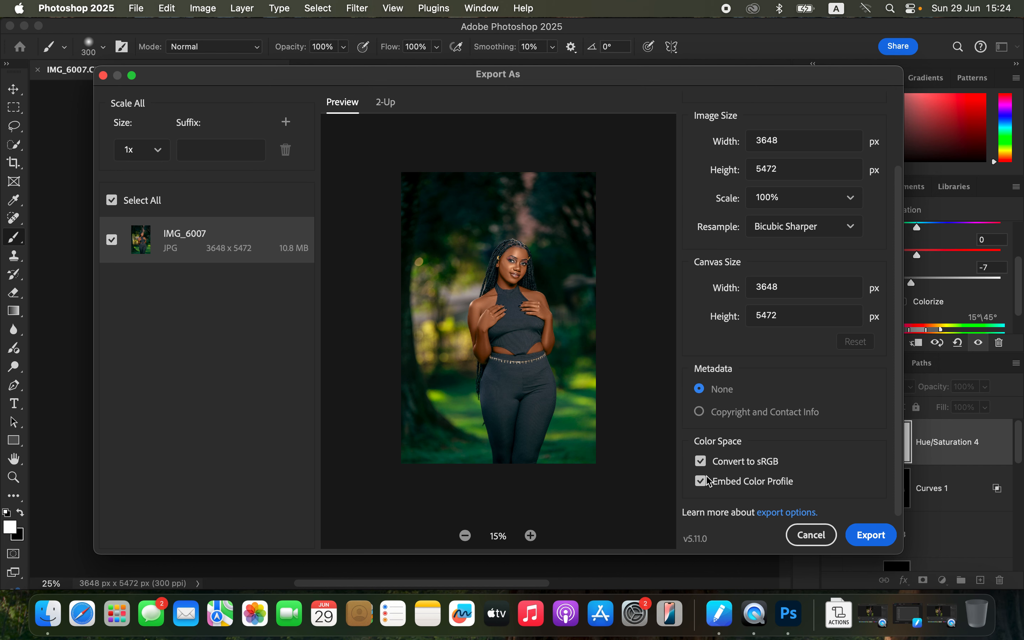
{"action": "left_click", "coordinate": [855, 538]}
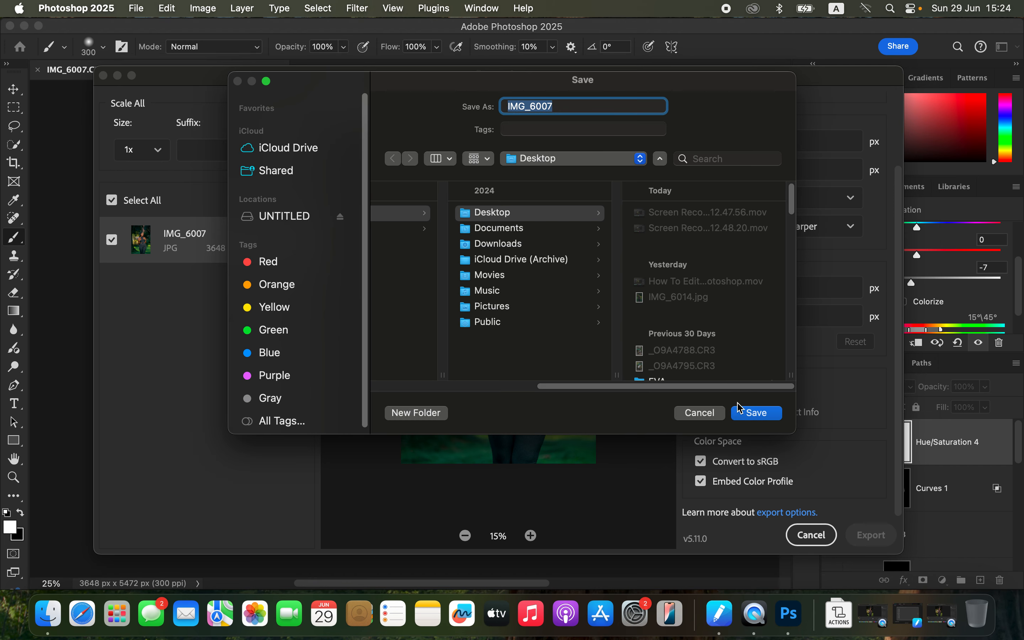
{"action": "left_click", "coordinate": [755, 414]}
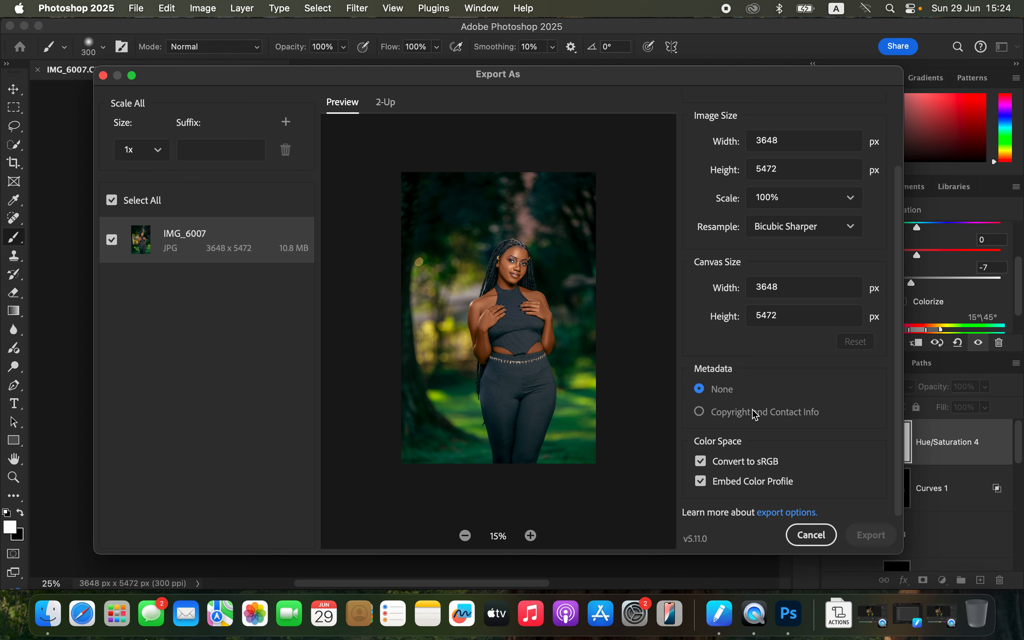